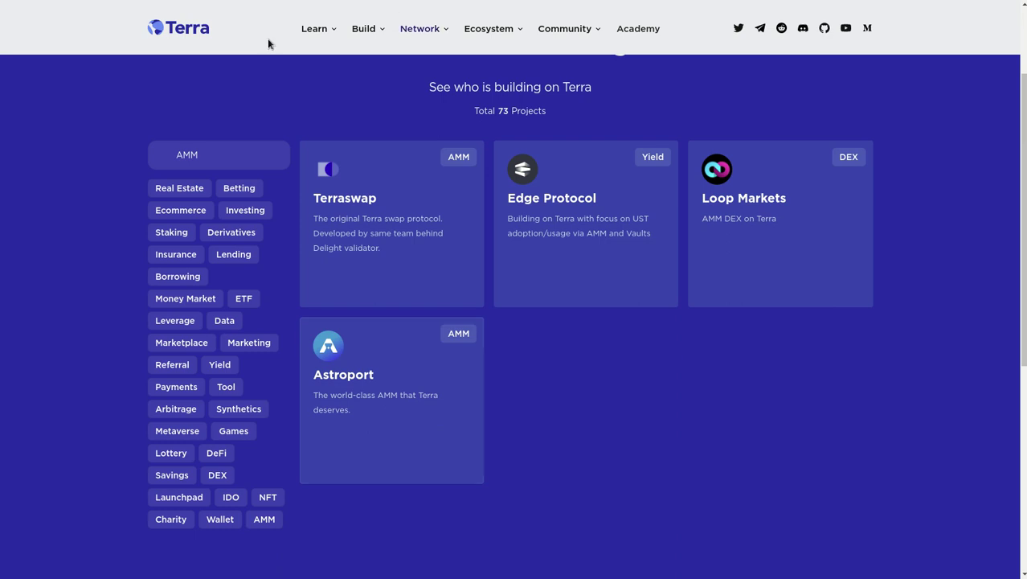
# Open the Terra ecosystem's app directory from the Terra home page and filter its projects by AMM
pyautogui.click(185, 31)
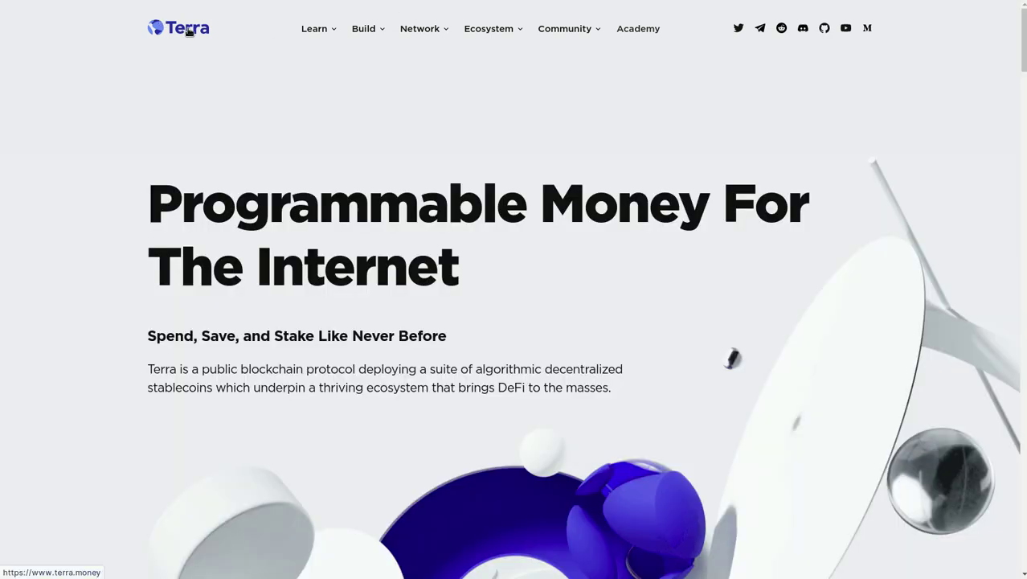
pyautogui.click(498, 31)
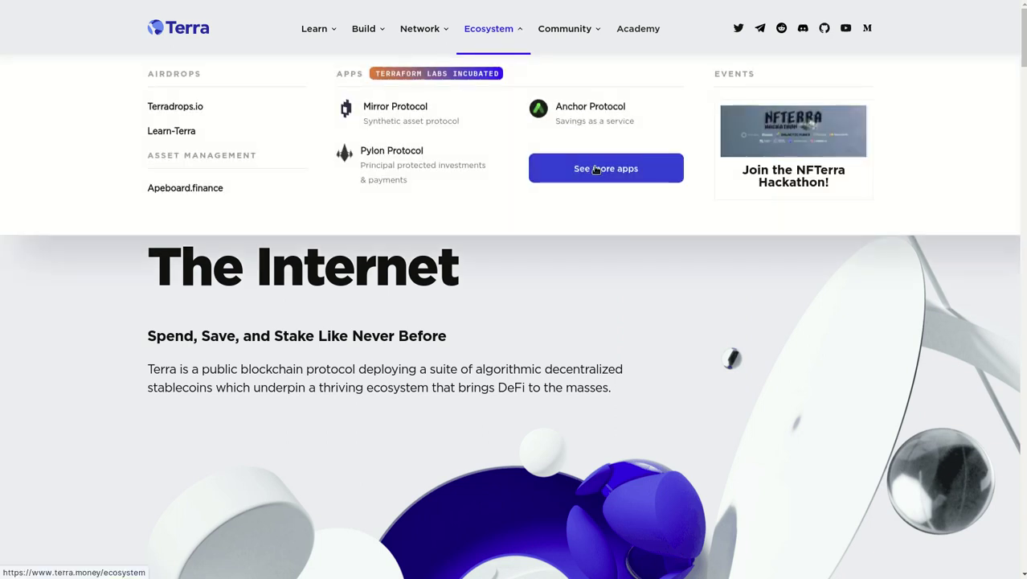
pyautogui.click(595, 169)
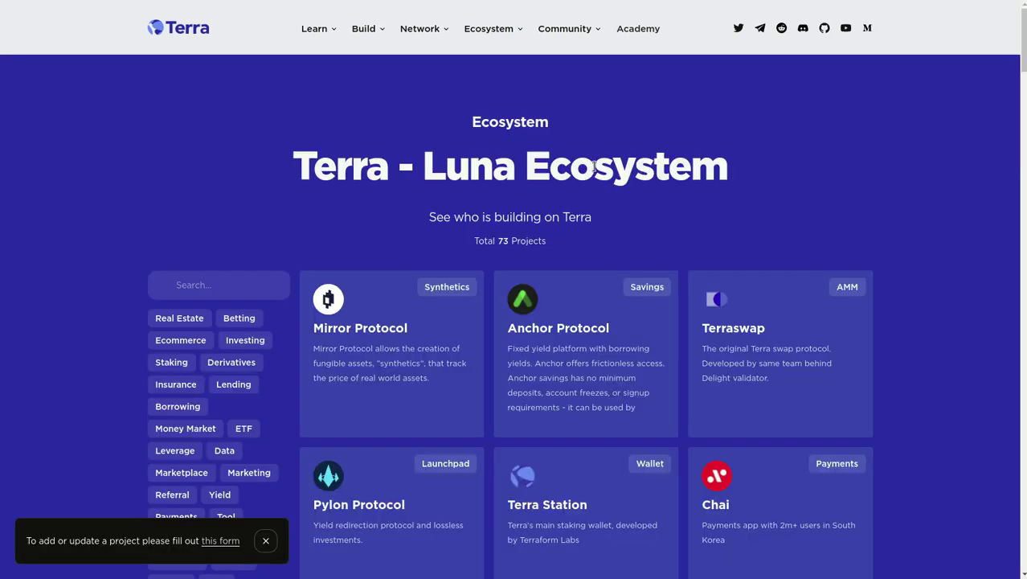
pyautogui.click(183, 286)
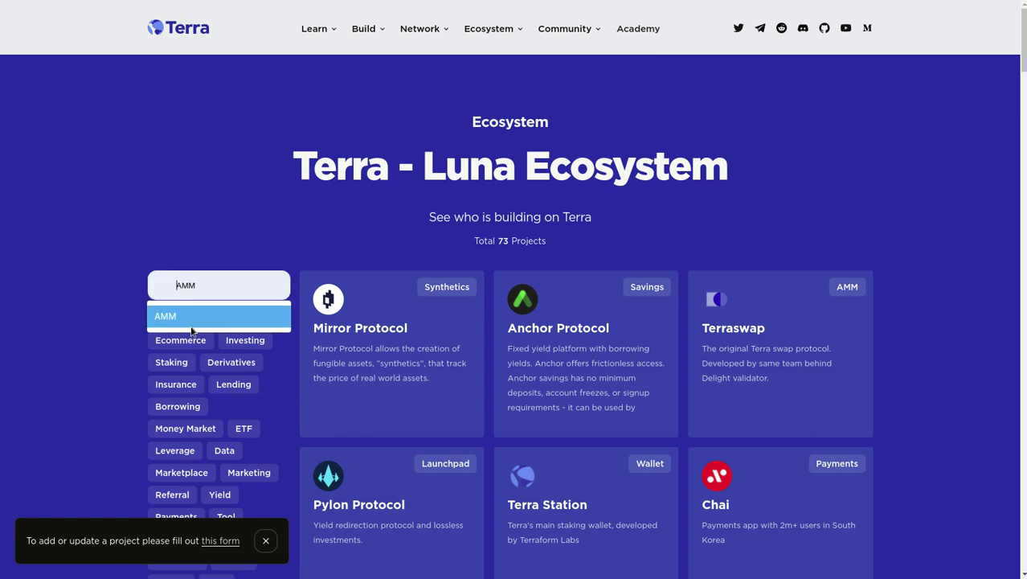
pyautogui.click(181, 321)
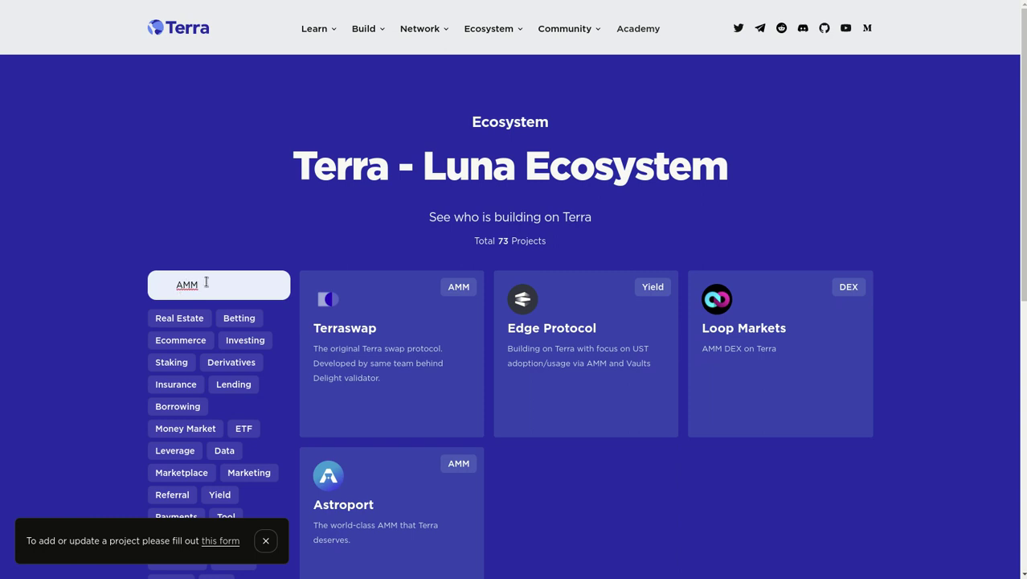
pyautogui.scroll(-1, 574, 503)
pyautogui.scroll(-1, 573, 501)
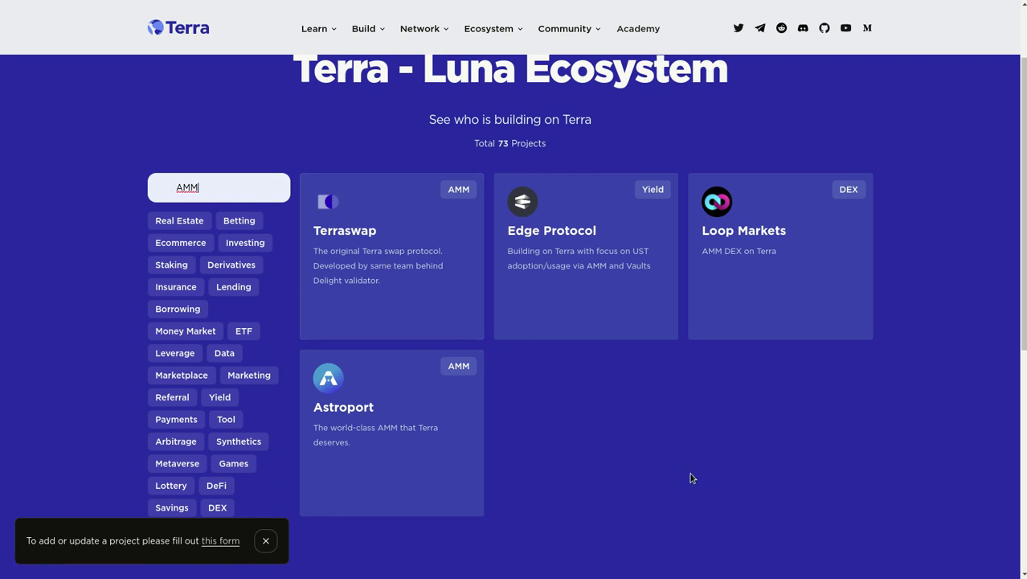
# Open the Astroport web app from its project card and accept both disclaimer statements
pyautogui.click(466, 498)
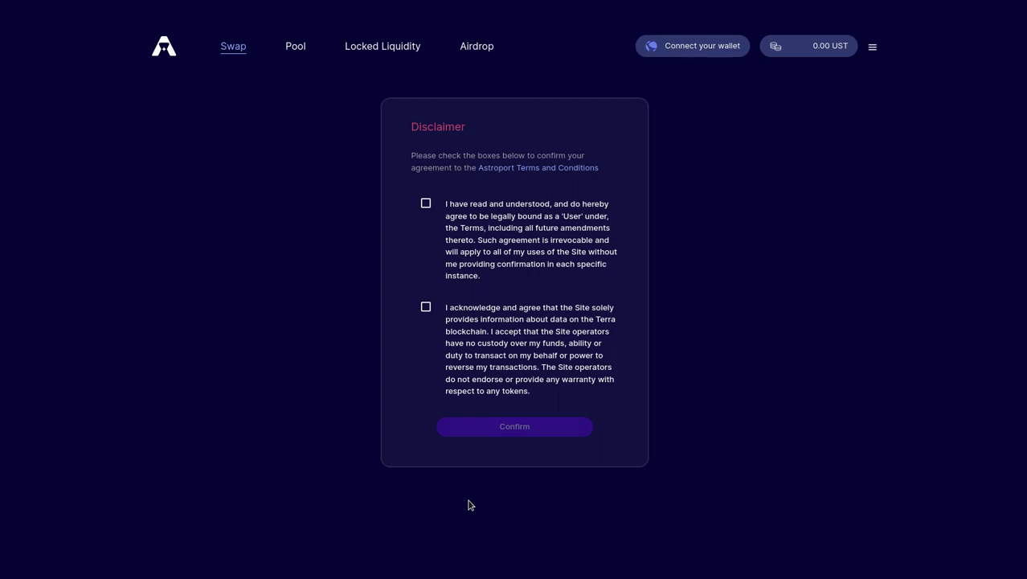
pyautogui.click(427, 205)
pyautogui.click(425, 305)
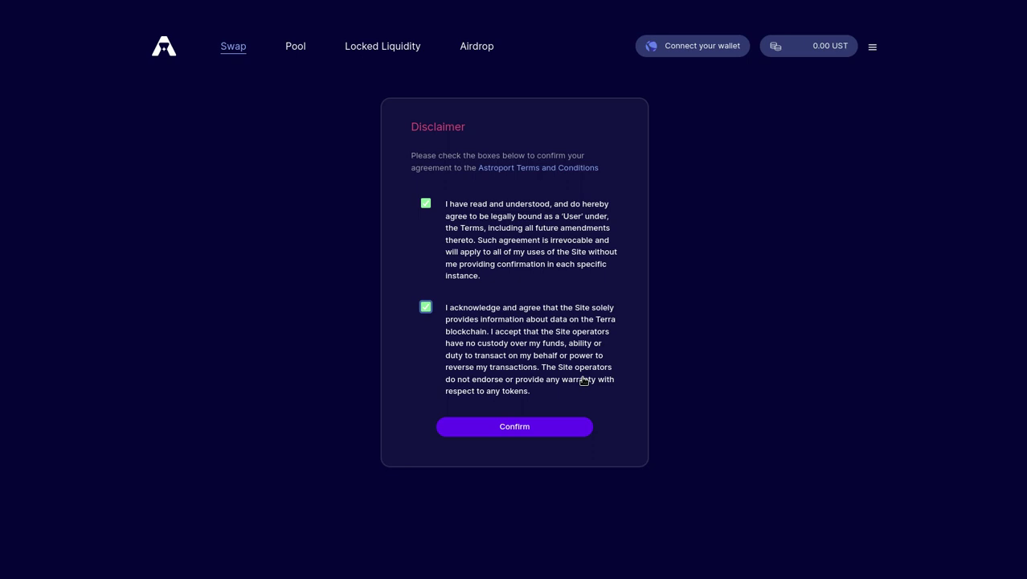
pyautogui.click(523, 427)
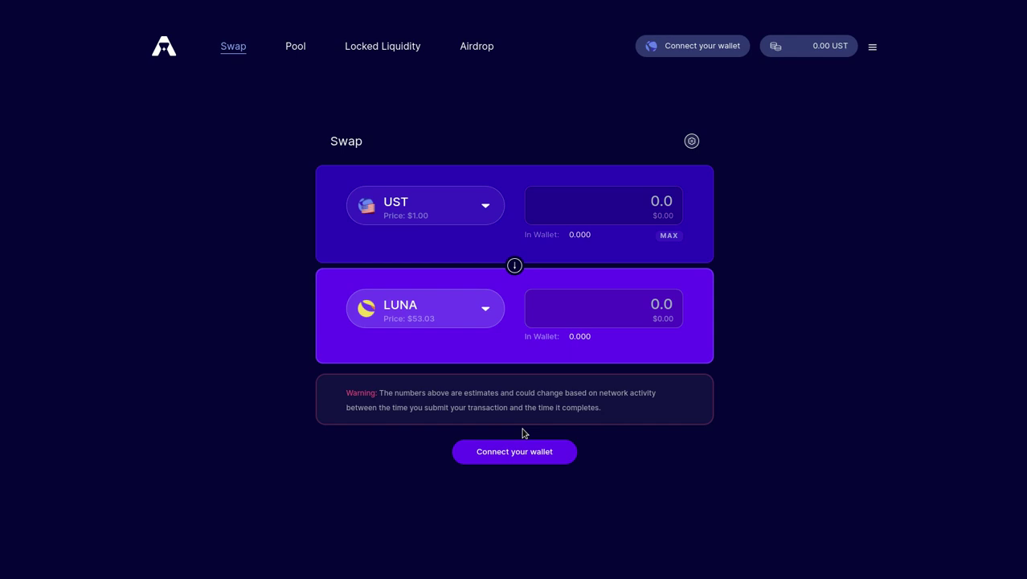
# Connect the phone's Station wallet to Astroport through Wallet Connect by scanning the displayed QR code
pyautogui.click(704, 49)
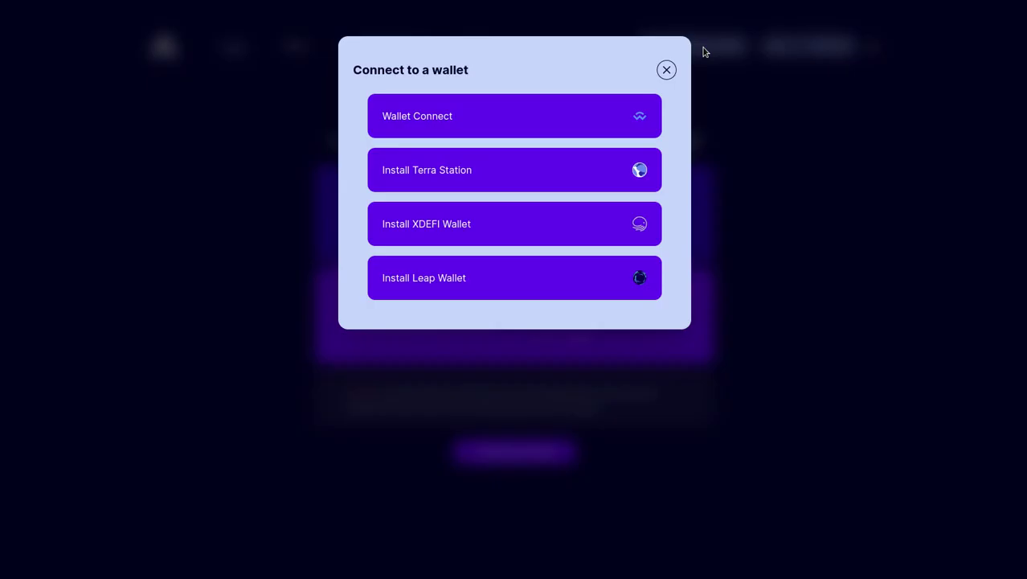
pyautogui.click(440, 117)
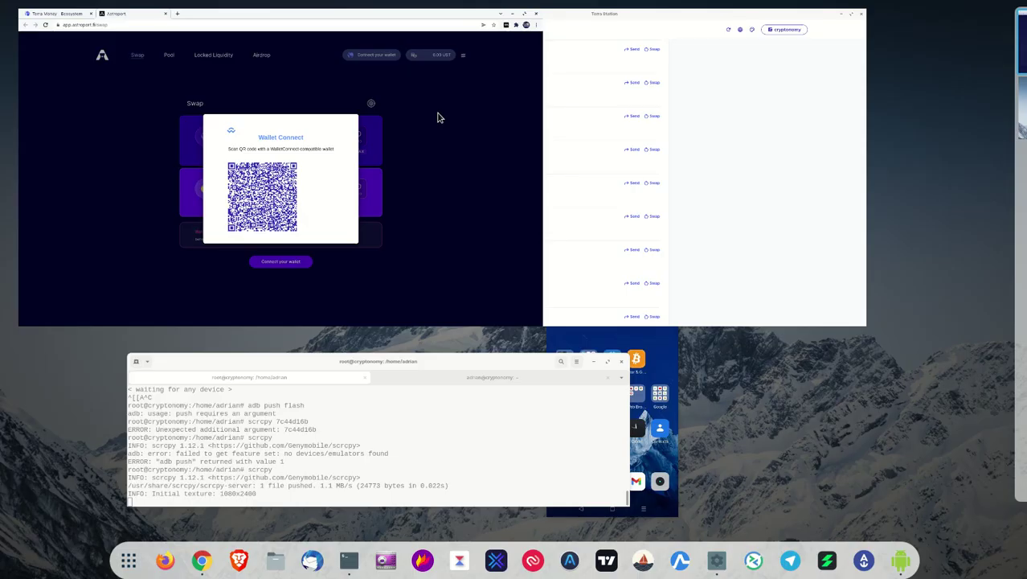
pyautogui.press('super')
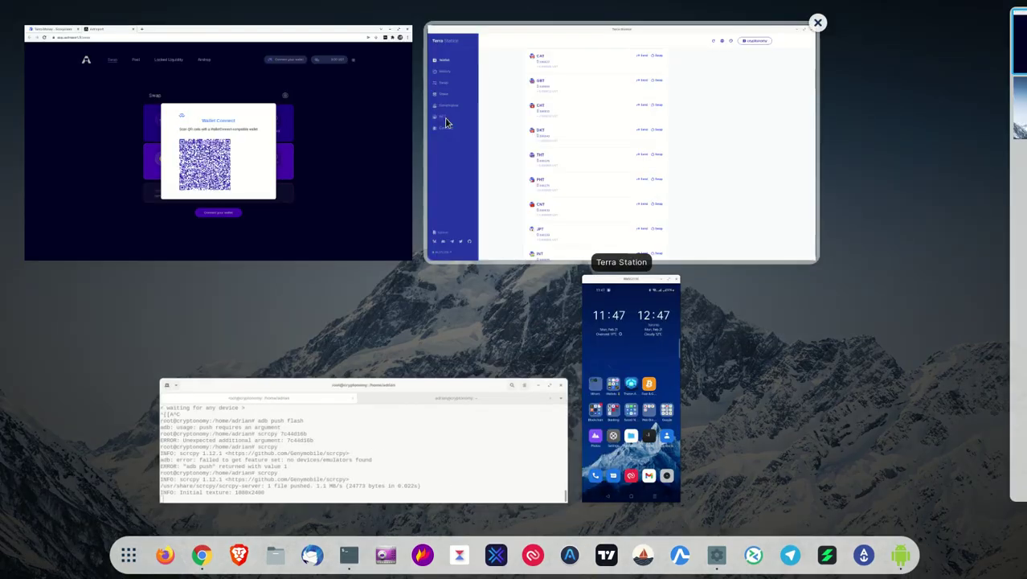
pyautogui.click(651, 357)
pyautogui.click(430, 336)
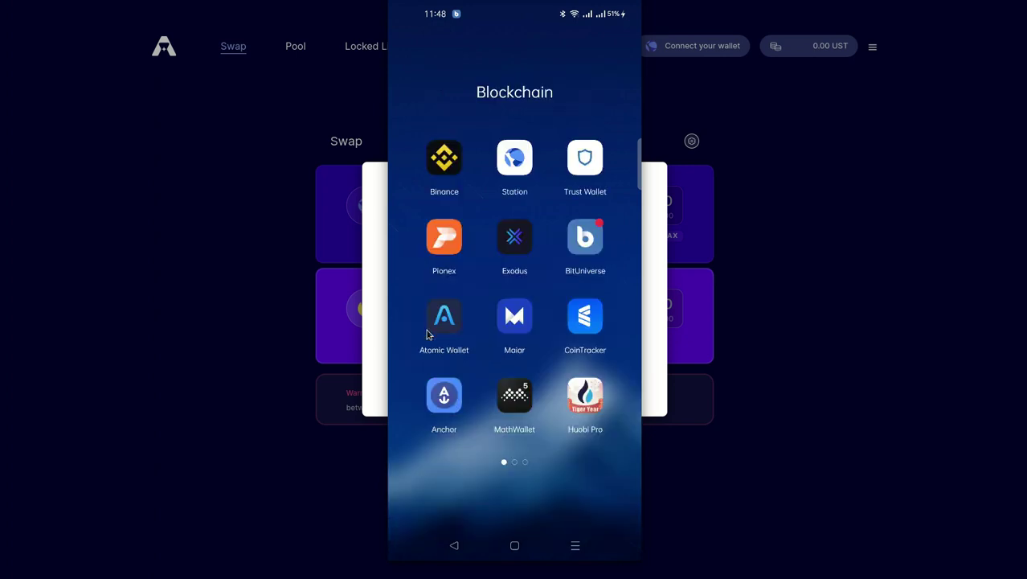
pyautogui.click(523, 164)
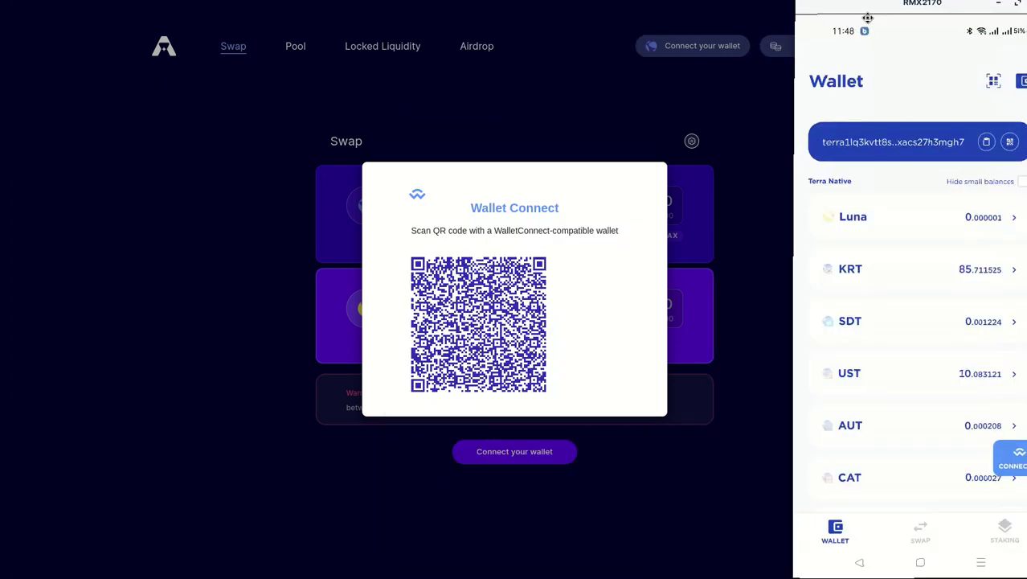
pyautogui.click(997, 82)
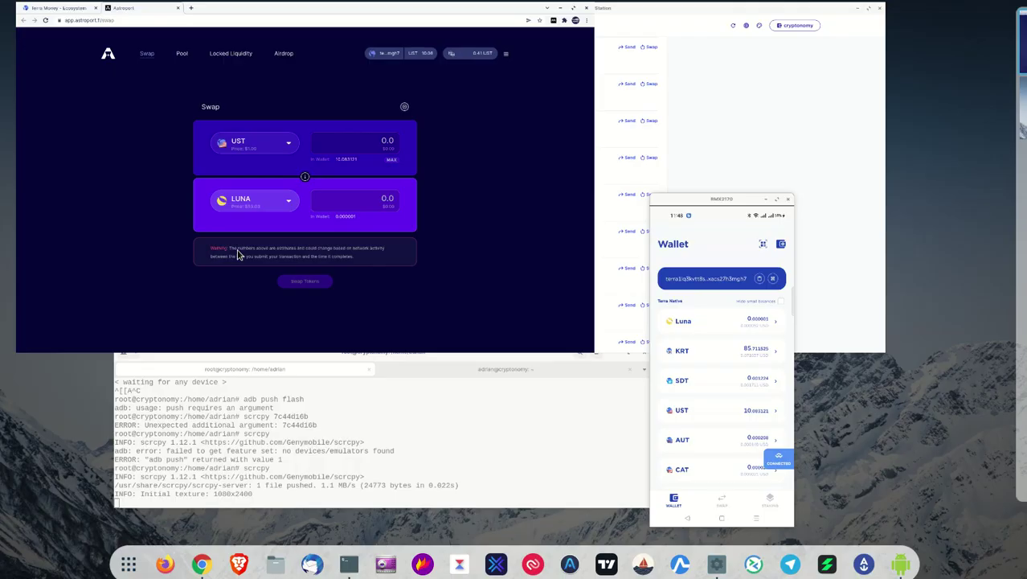
# Switch to the Terra Station desktop wallet and review its coins, staking rewards and tokens
pyautogui.press('super')
pyautogui.click(691, 166)
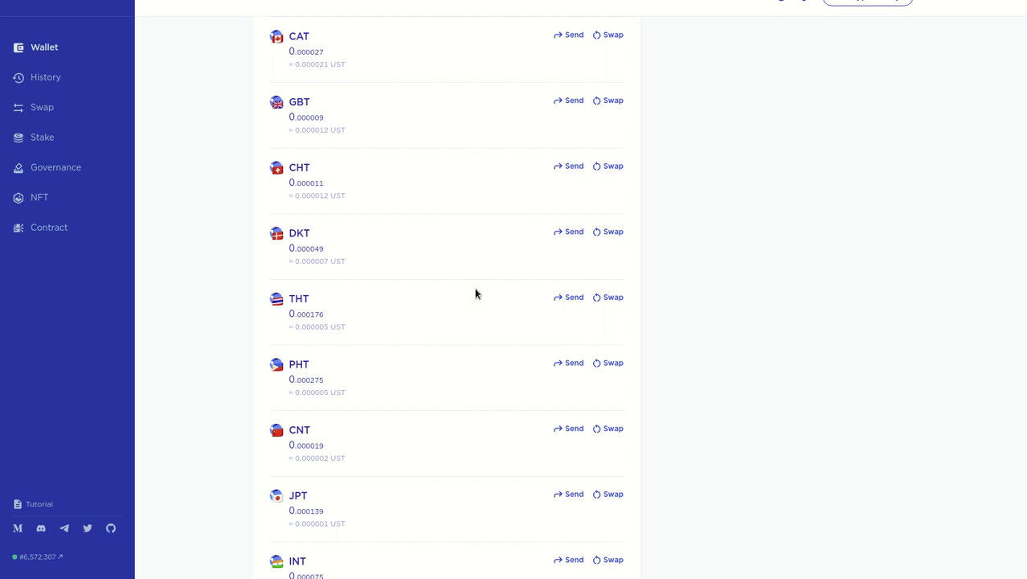
pyautogui.scroll(8, 738, 404)
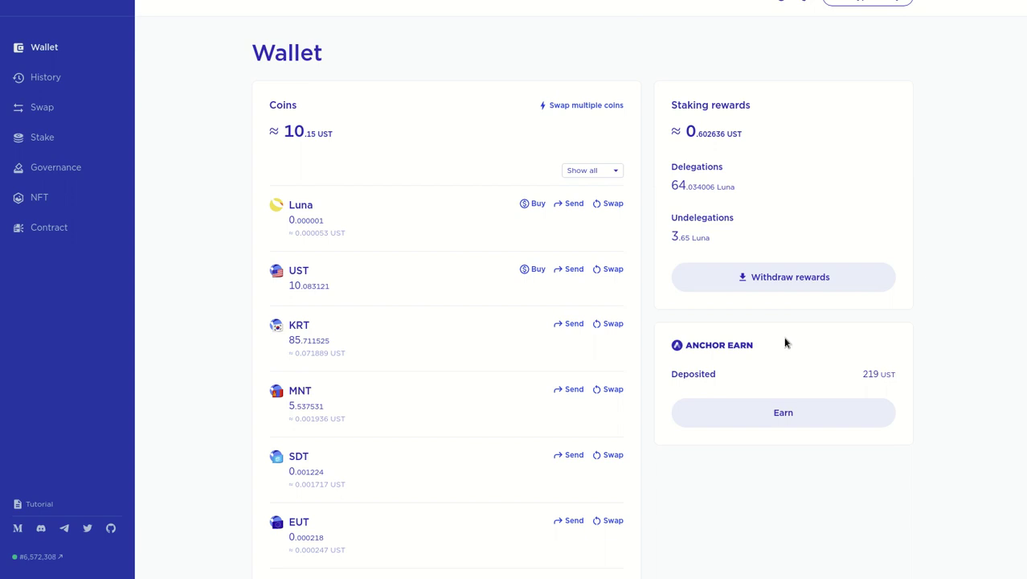
pyautogui.scroll(-4, 962, 270)
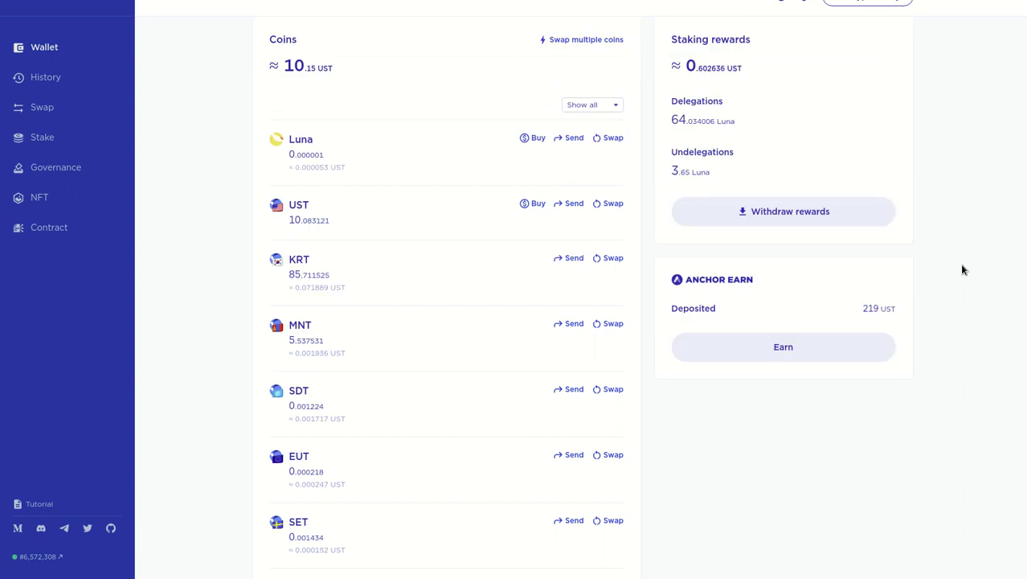
pyautogui.scroll(-13, 962, 270)
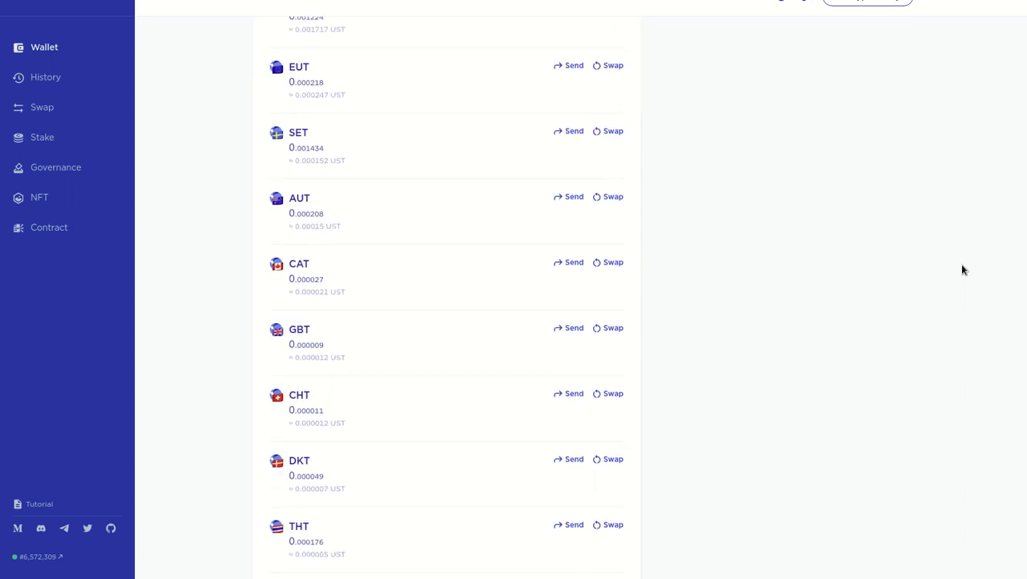
pyautogui.scroll(-2, 962, 269)
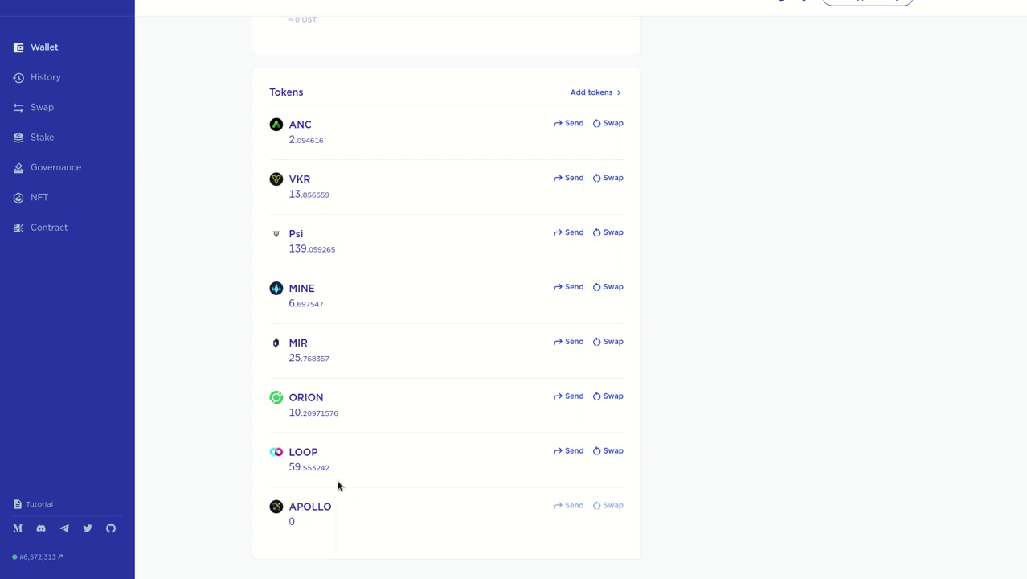
# Return to Astroport and review the My Pools list on the liquidity pools page
pyautogui.hotkey('ctrl', 'Tab')
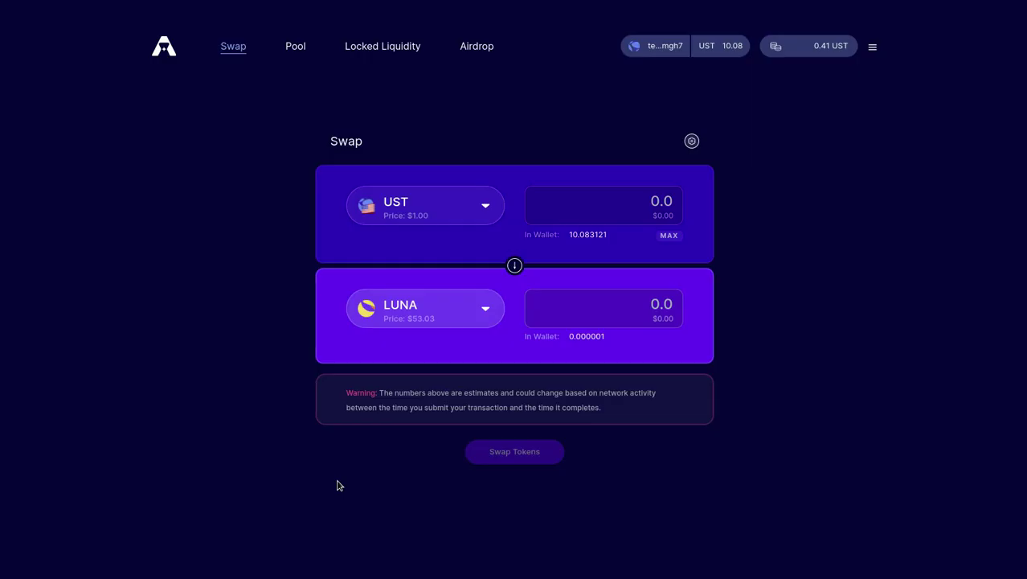
pyautogui.click(295, 48)
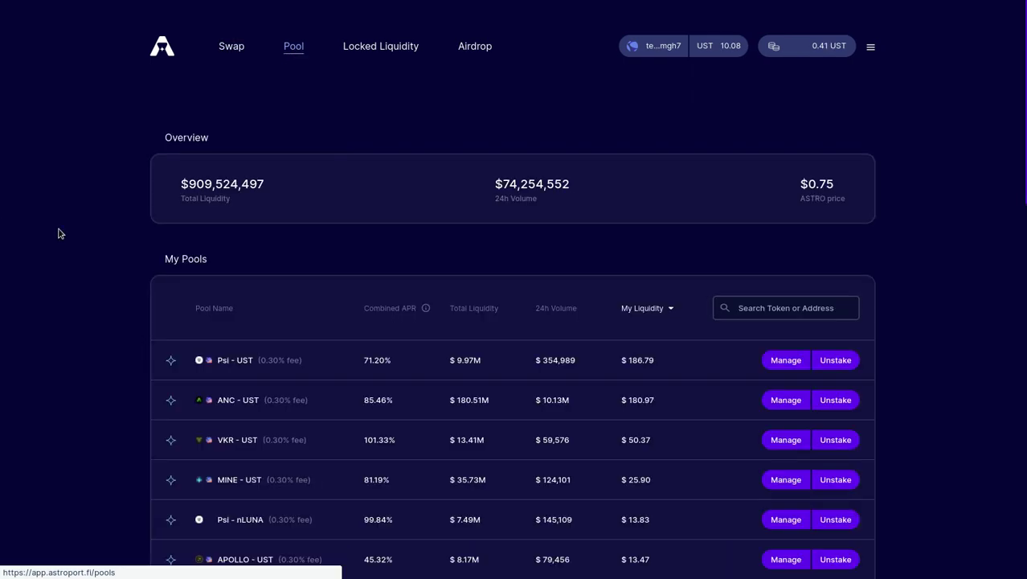
pyautogui.scroll(-3, 72, 238)
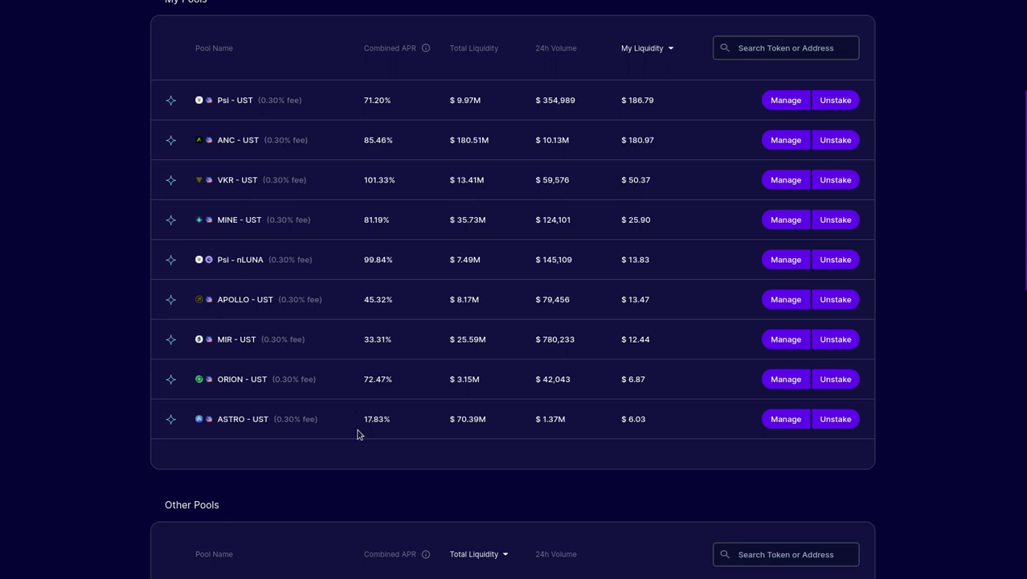
# Examine the Other Pools table, comparing the pairs' combined APR, liquidity and availability for adding liquidity or getting tokens
pyautogui.scroll(-5, 359, 434)
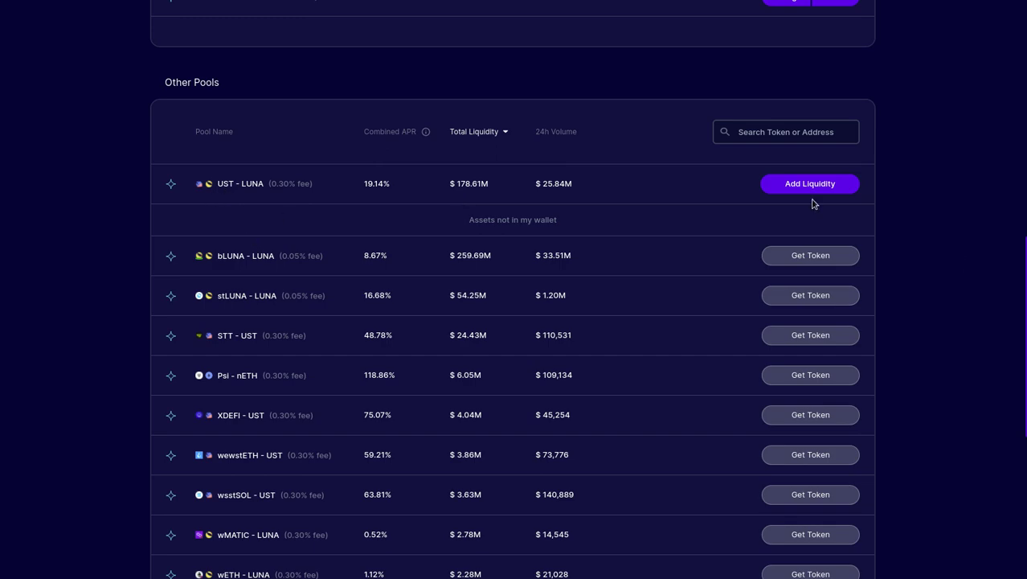
pyautogui.scroll(-2, 807, 221)
pyautogui.scroll(-1, 808, 233)
pyautogui.scroll(4, 807, 260)
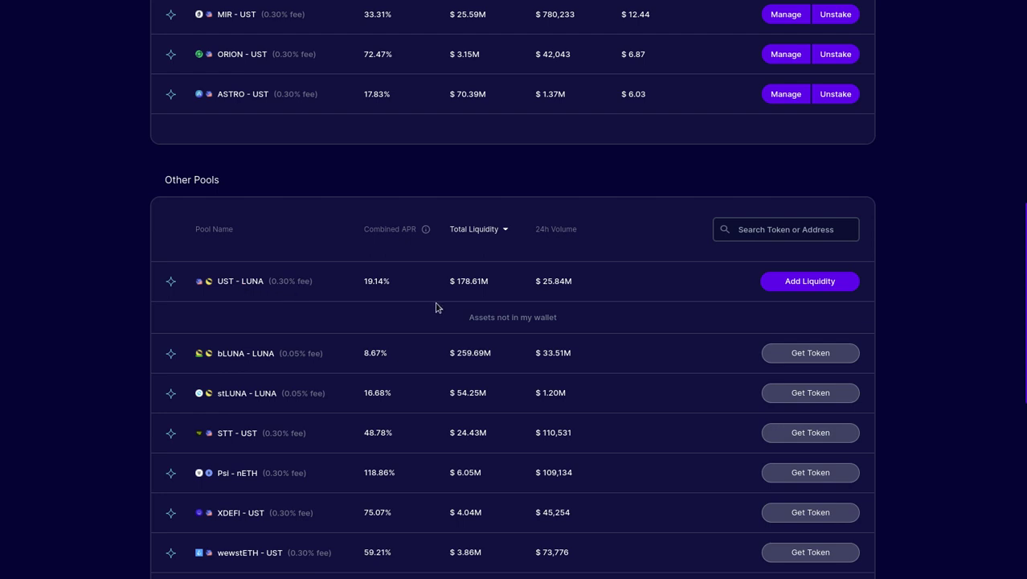
pyautogui.scroll(-1, 436, 307)
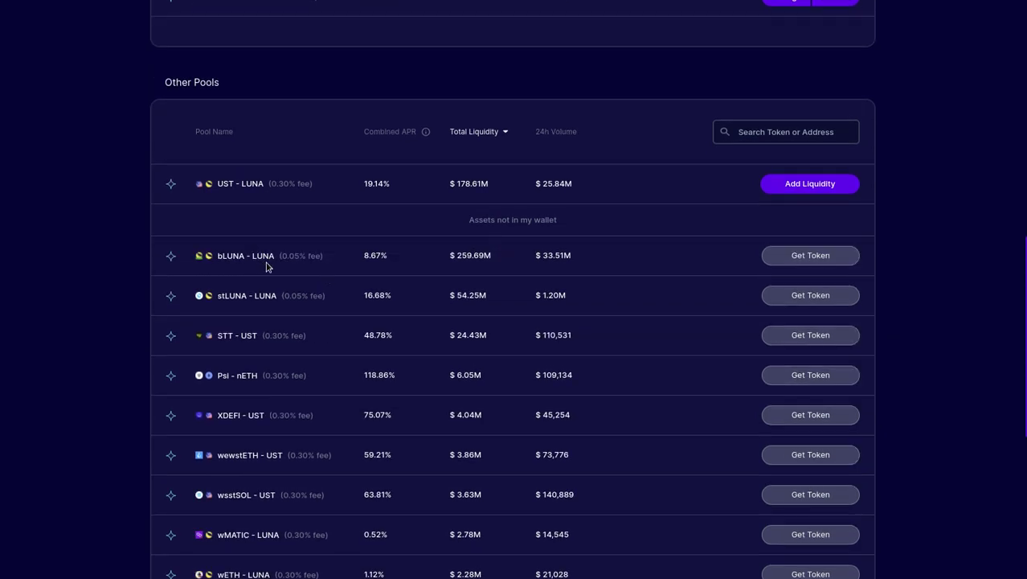
pyautogui.scroll(-3, 270, 268)
pyautogui.scroll(-2, 275, 271)
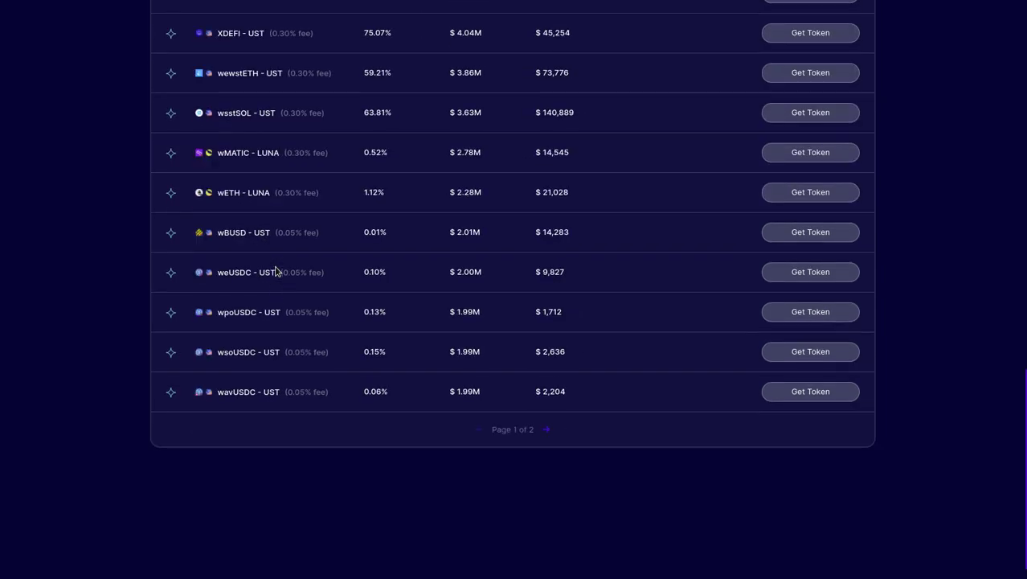
pyautogui.scroll(3, 275, 271)
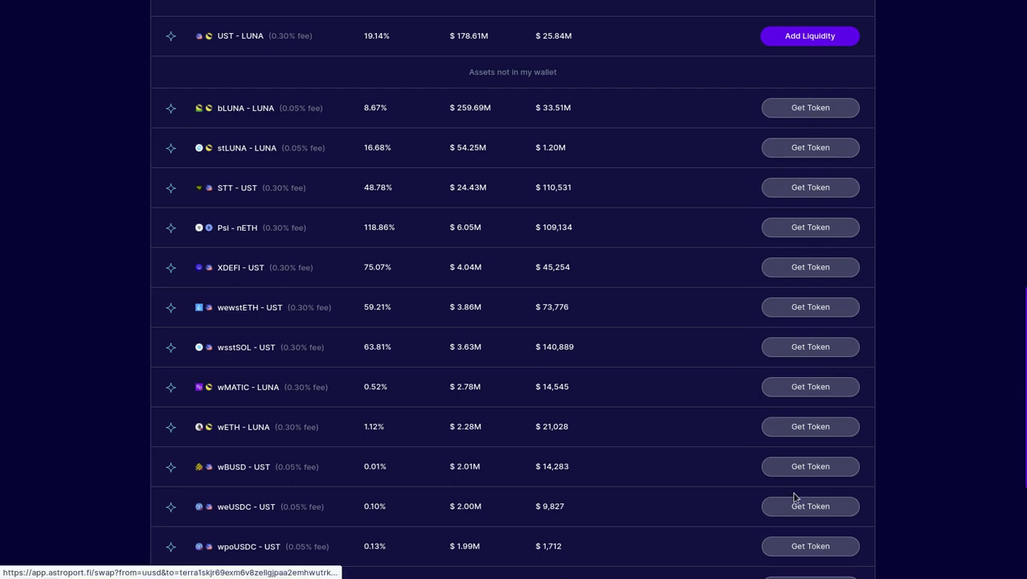
pyautogui.scroll(3, 368, 352)
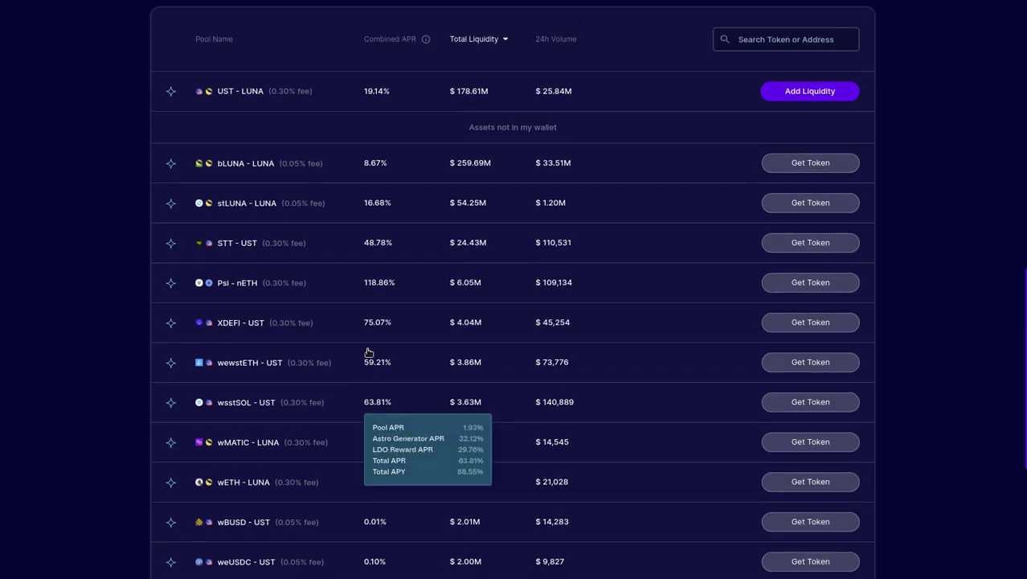
pyautogui.scroll(1, 368, 347)
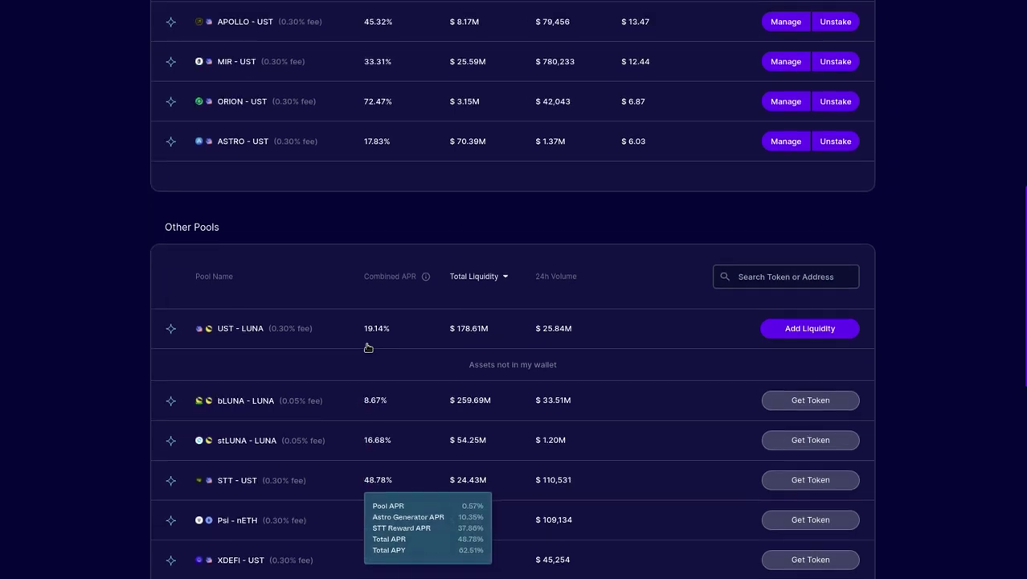
pyautogui.scroll(-1, 431, 346)
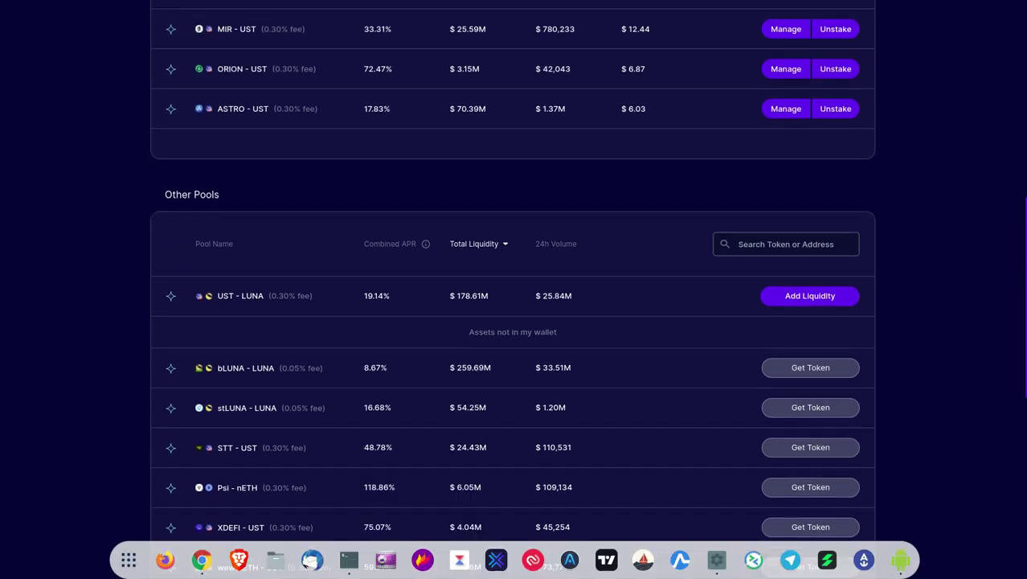
# Switch to Terra Station, open its swap page and review the coins and tokens available to swap from
pyautogui.click(716, 555)
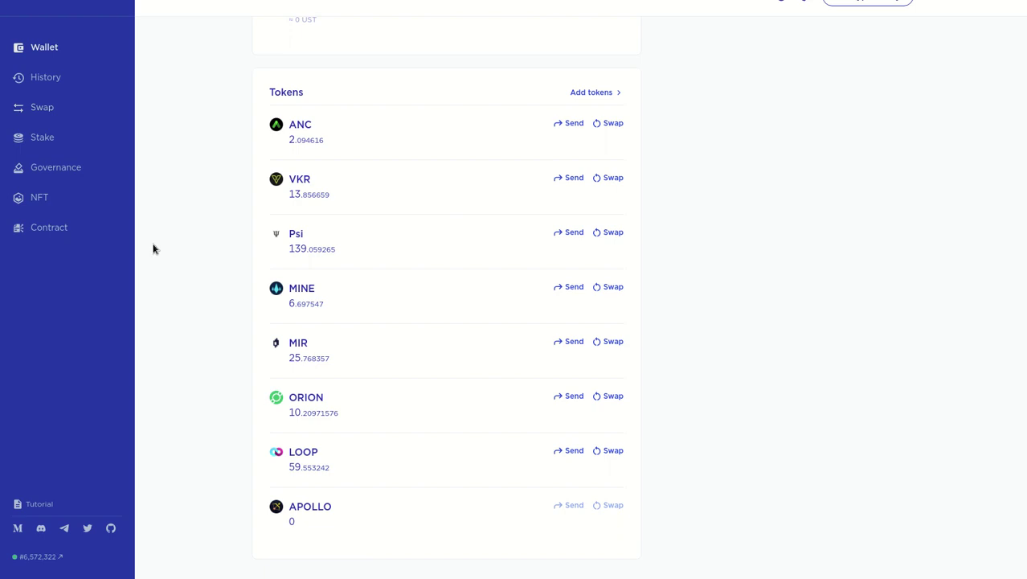
pyautogui.click(38, 111)
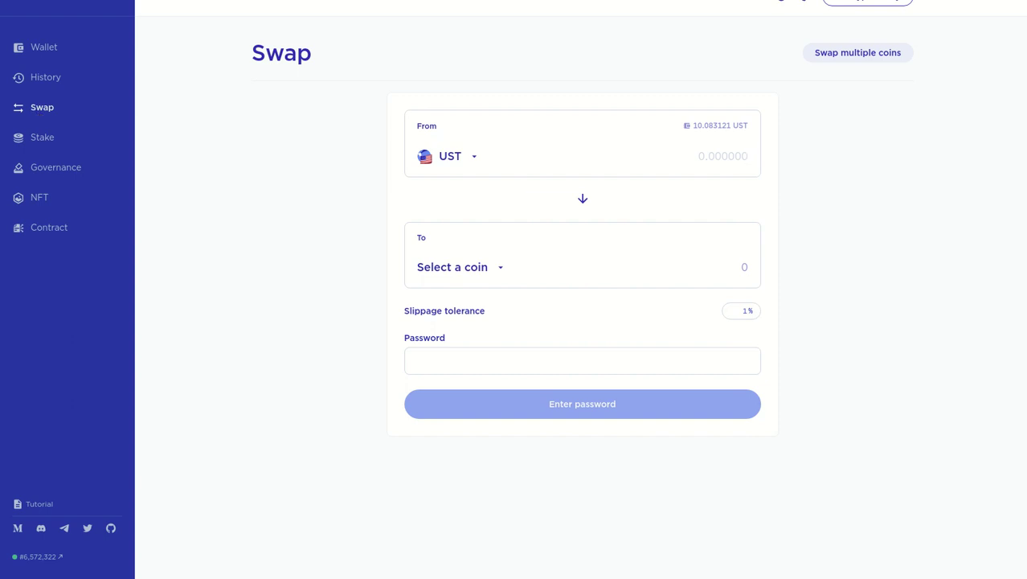
pyautogui.click(472, 159)
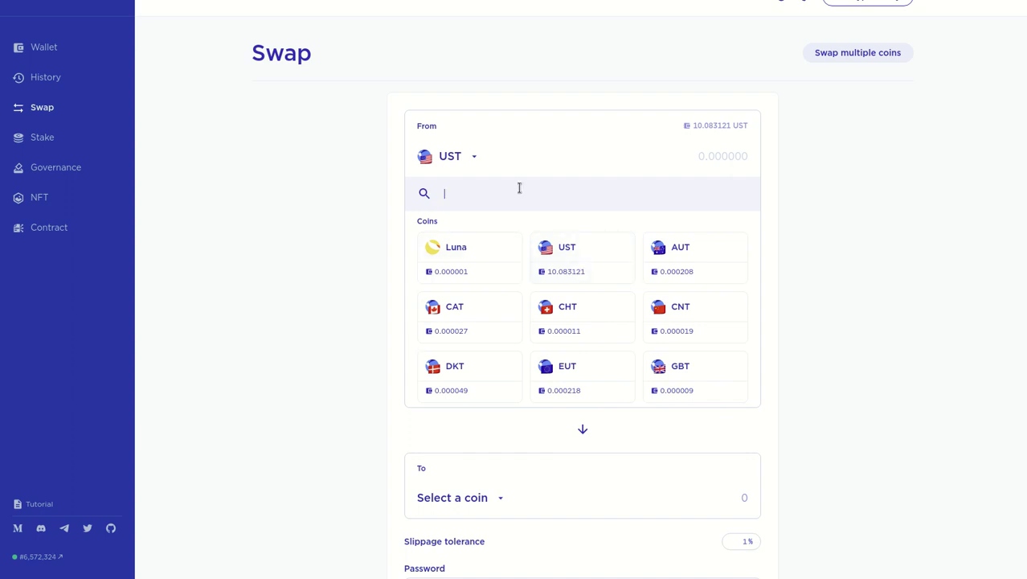
pyautogui.scroll(-3, 587, 265)
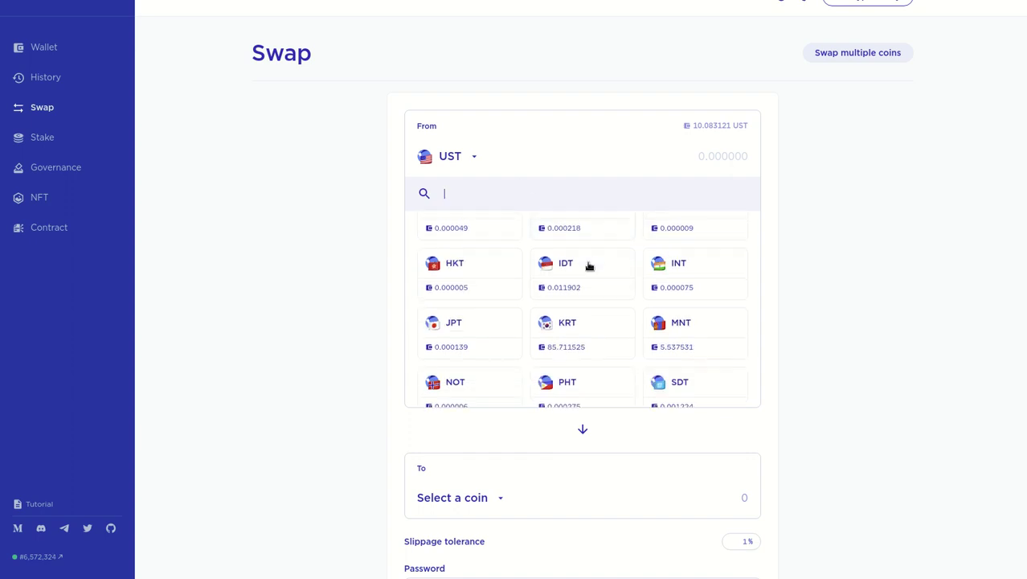
pyautogui.scroll(-3, 589, 267)
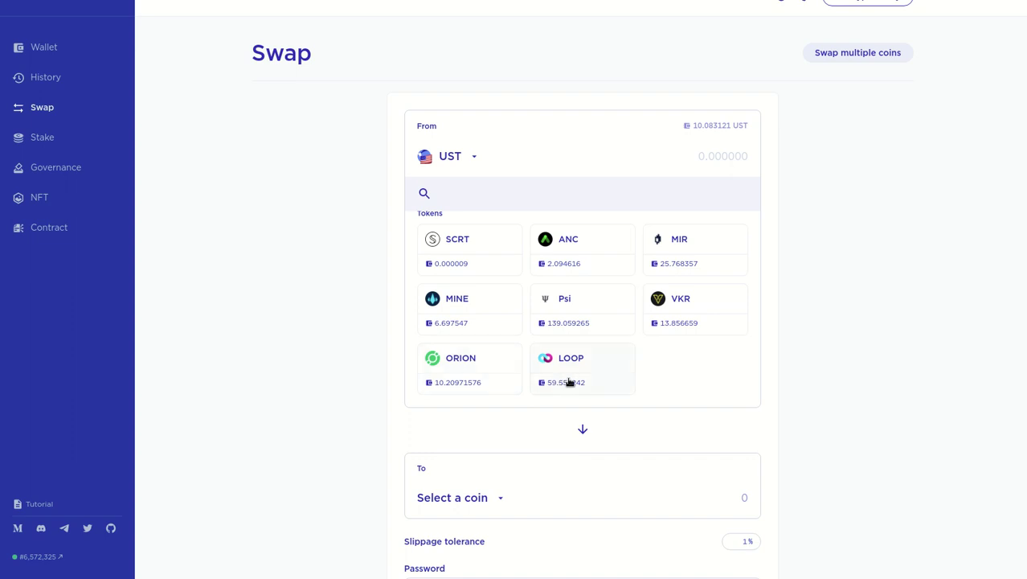
# Reverse the swap direction so UST becomes the coin received, and review the tokens that can be exchanged for it
pyautogui.click(582, 432)
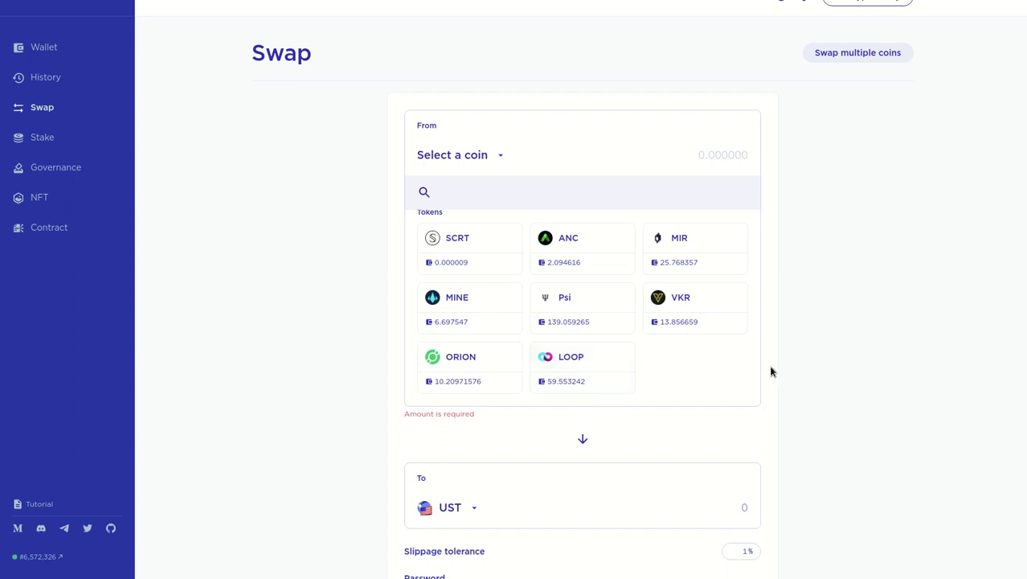
pyautogui.scroll(-2, 707, 357)
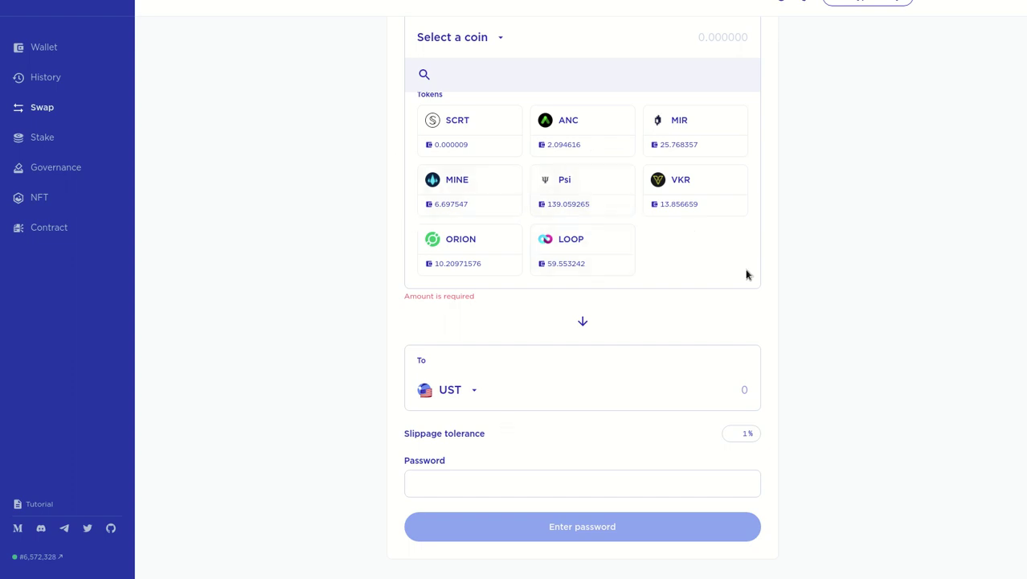
pyautogui.scroll(1, 494, 261)
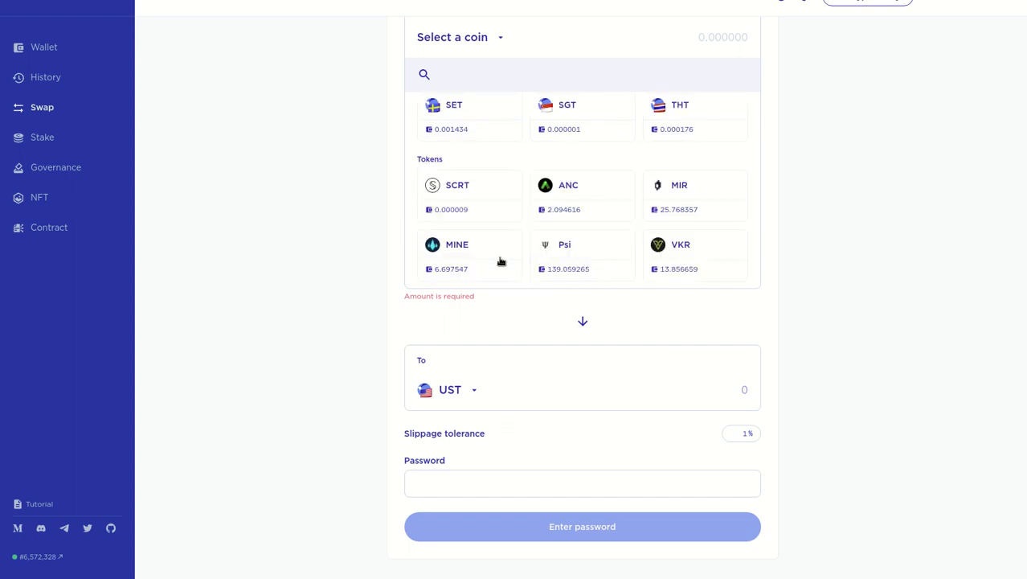
pyautogui.scroll(-1, 501, 261)
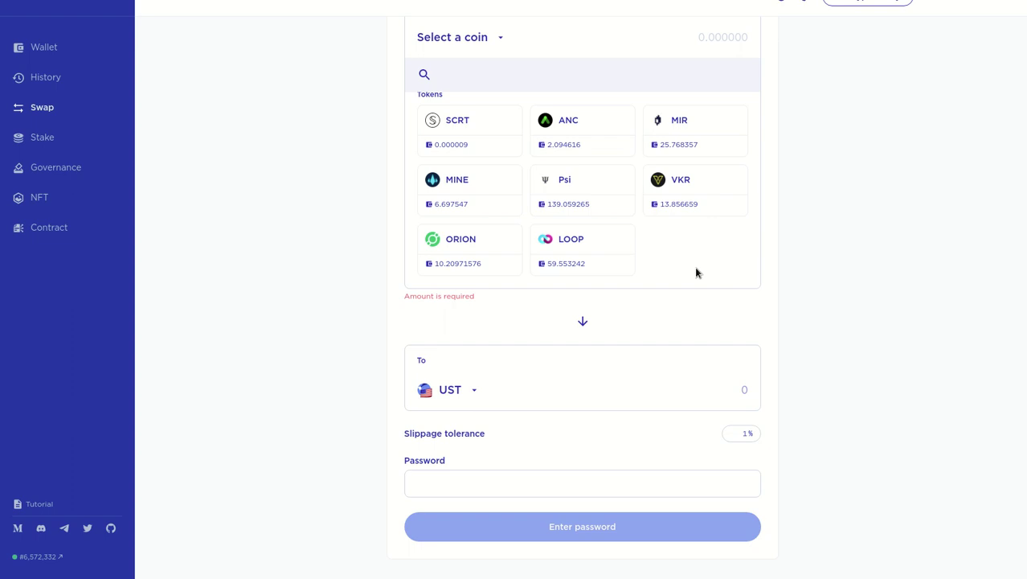
pyautogui.scroll(5, 700, 316)
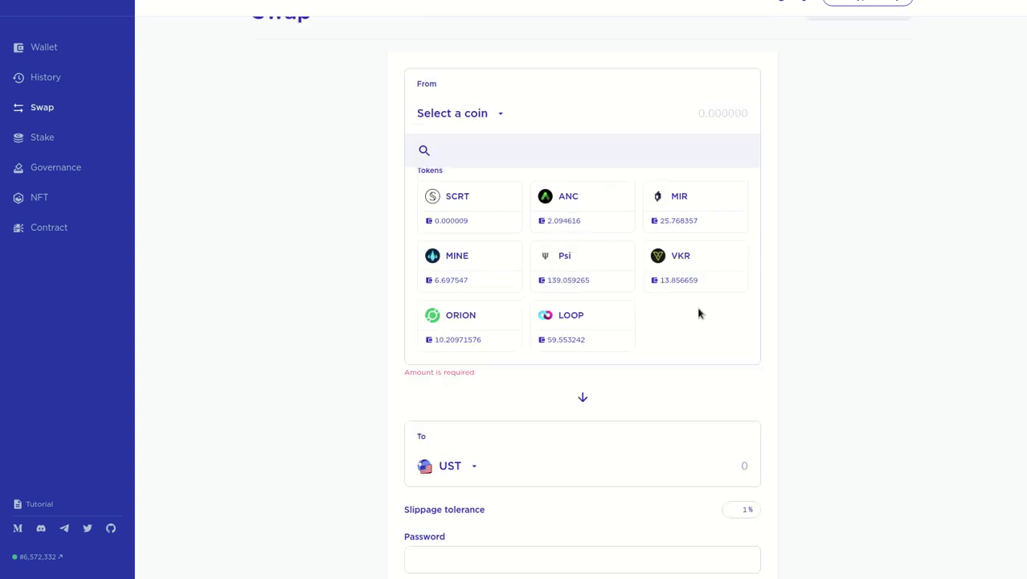
pyautogui.scroll(3, 659, 257)
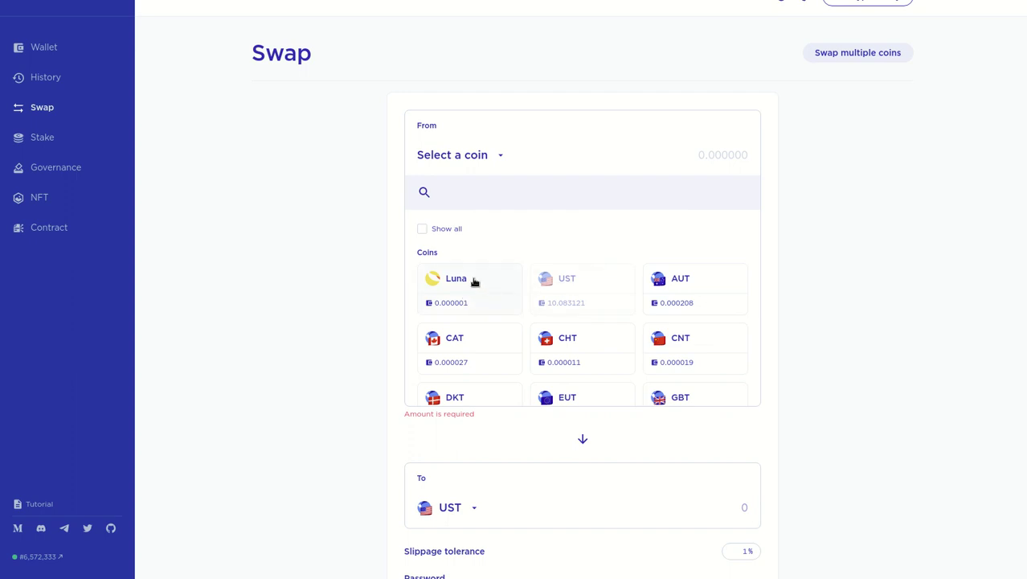
# Select UST as the coin to swap from with the full balance of 10.083121, and browse the available target coins and tokens
pyautogui.click(578, 277)
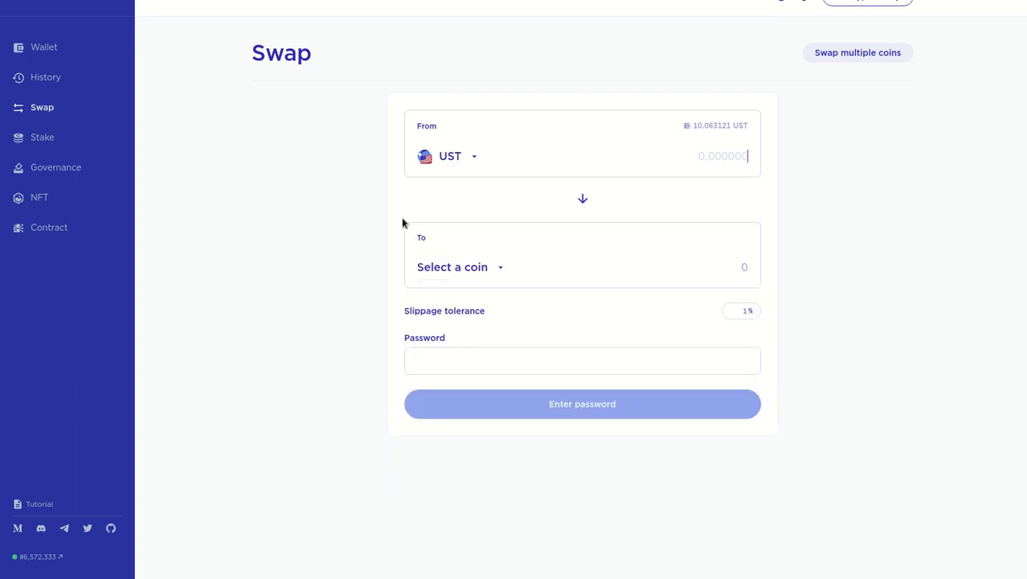
pyautogui.click(716, 127)
pyautogui.click(473, 269)
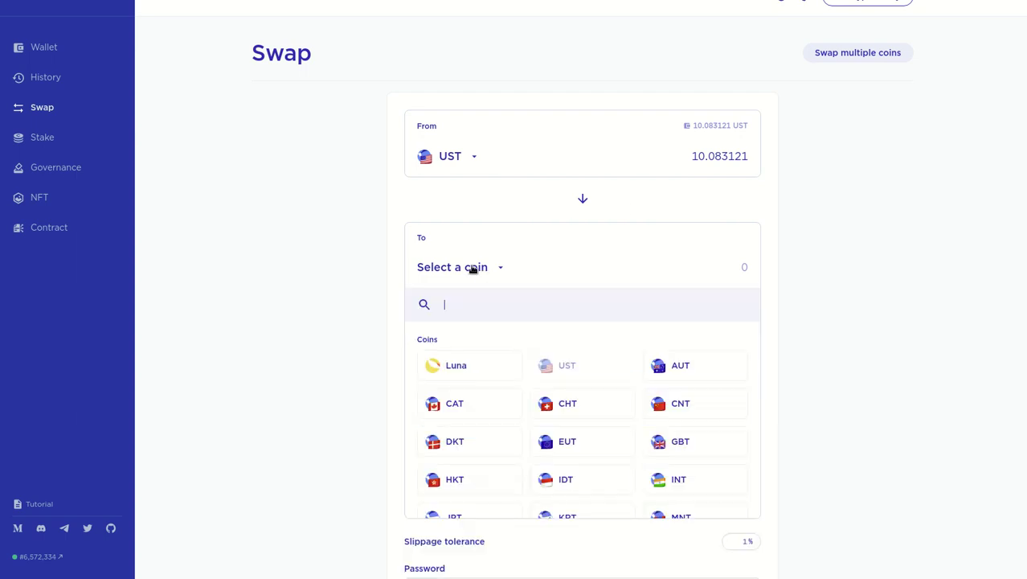
pyautogui.scroll(-2, 678, 434)
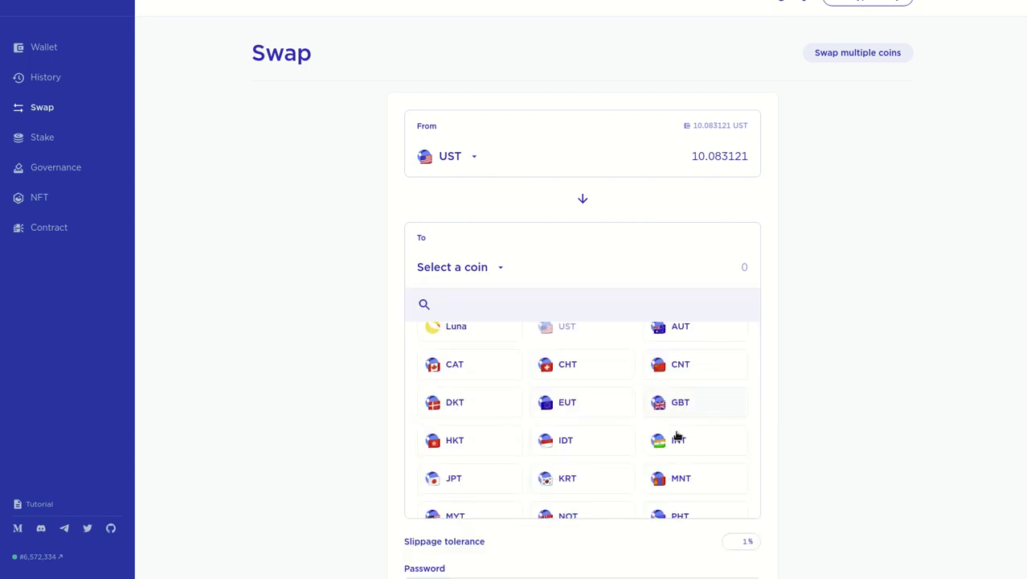
pyautogui.scroll(-4, 678, 435)
pyautogui.scroll(1, 678, 435)
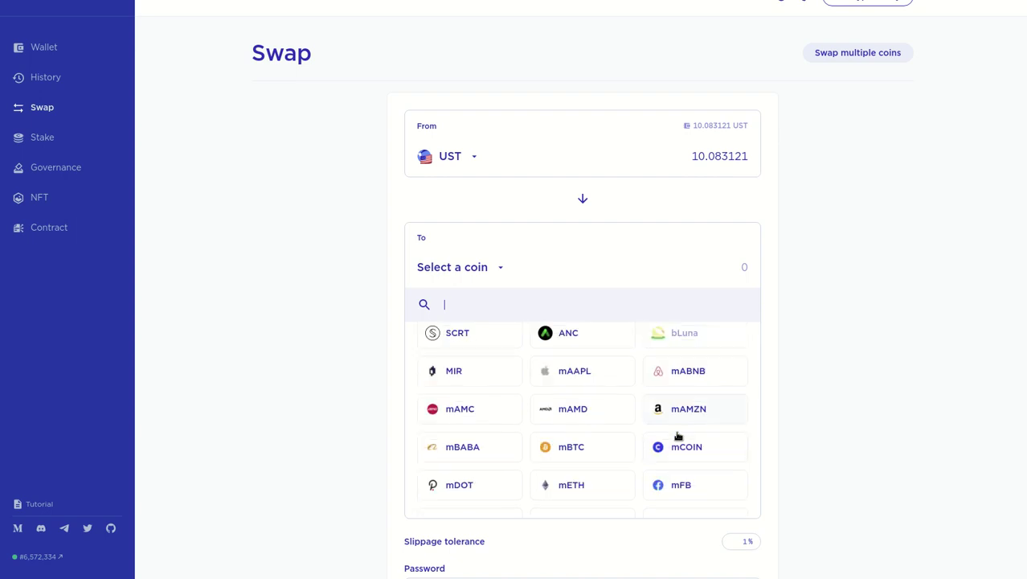
pyautogui.scroll(-10, 677, 435)
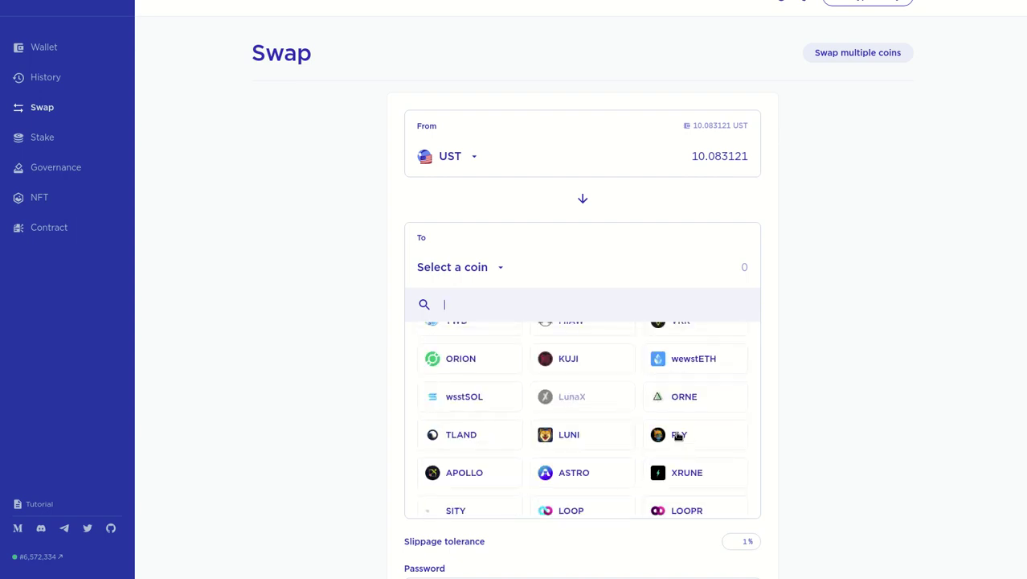
pyautogui.scroll(2, 677, 435)
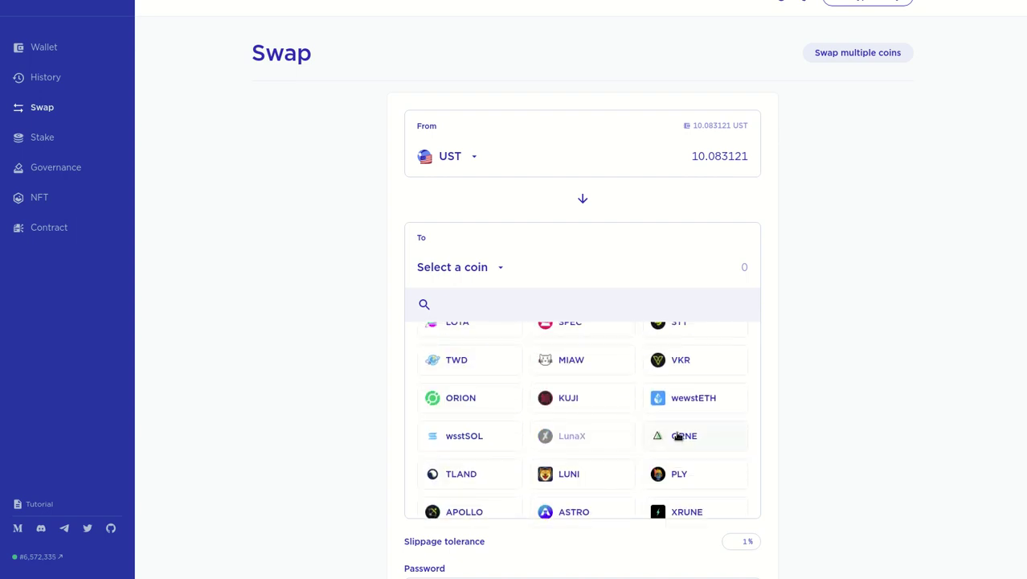
pyautogui.scroll(-4, 678, 435)
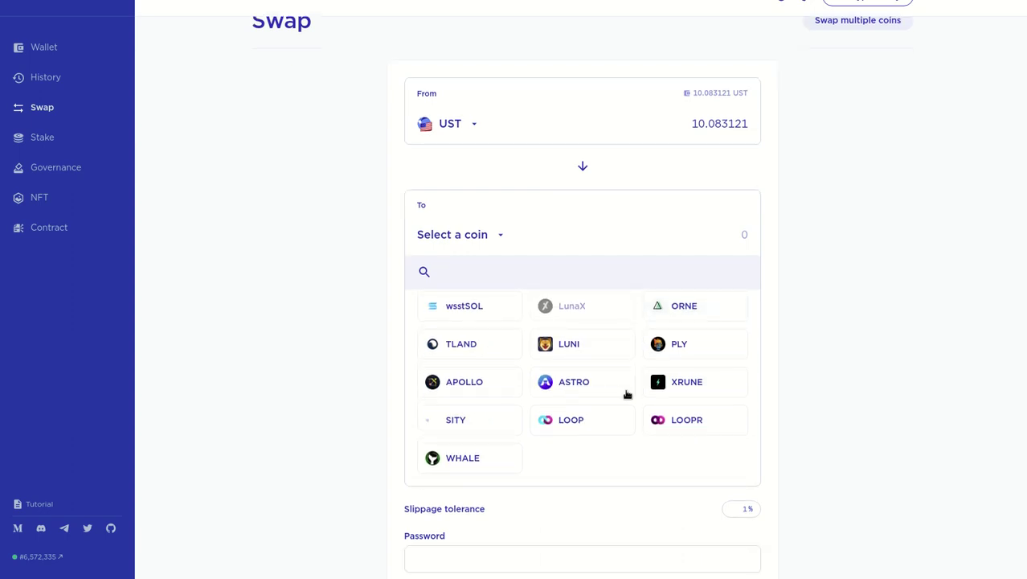
# Switch back to Astroport and look over the liquidity overview and the My Pools table
pyautogui.click(441, 260)
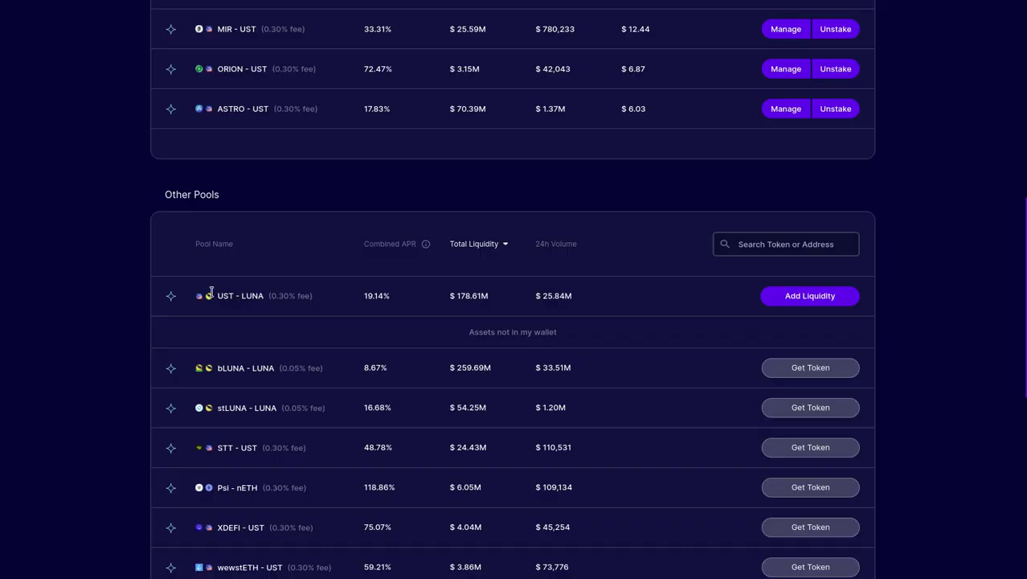
pyautogui.scroll(10, 71, 165)
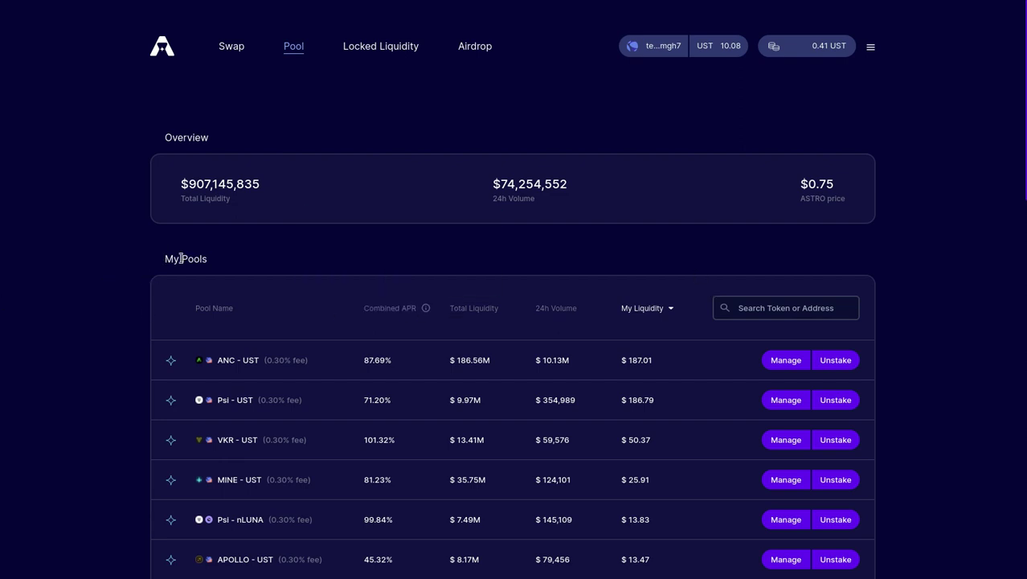
pyautogui.scroll(-1, 149, 258)
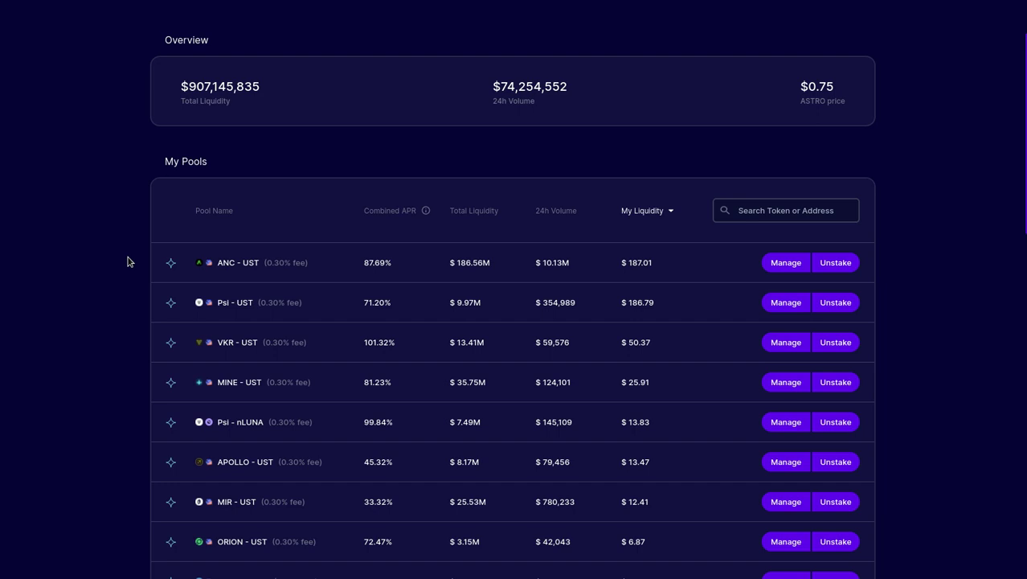
pyautogui.scroll(2, 910, 312)
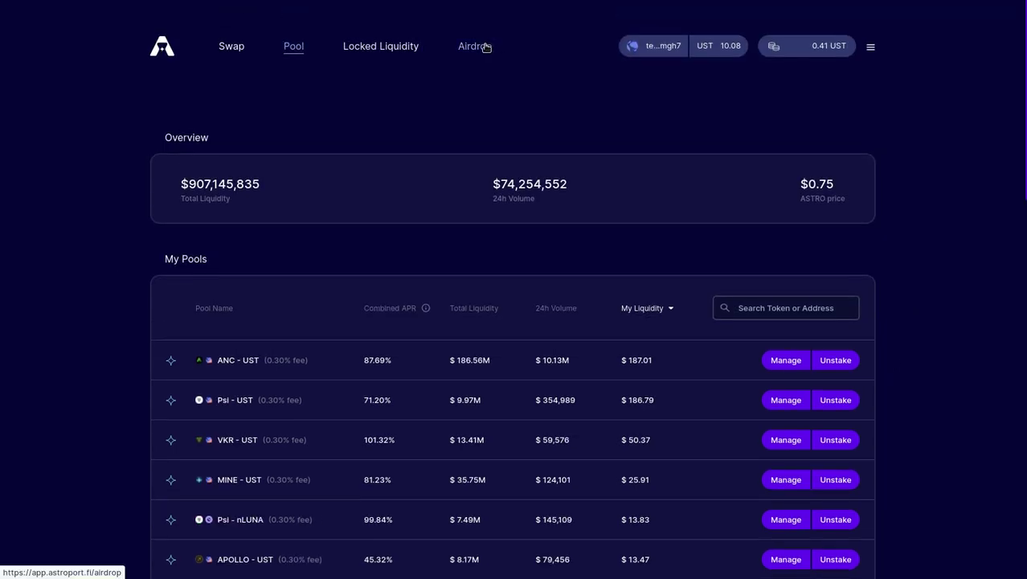
# Open the ASTRO airdrop page and copy the connected wallet's Terra address
pyautogui.click(485, 46)
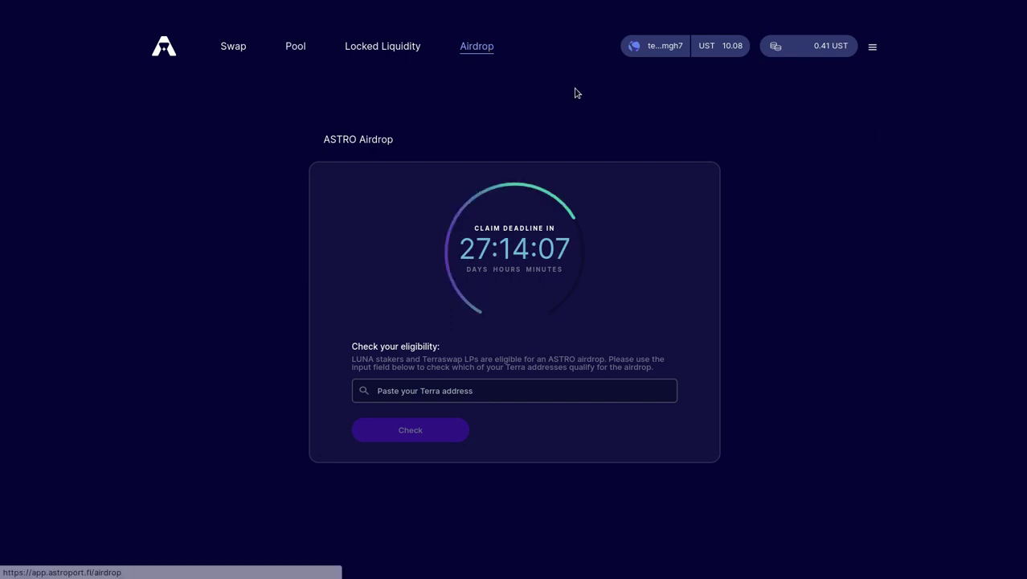
pyautogui.click(656, 44)
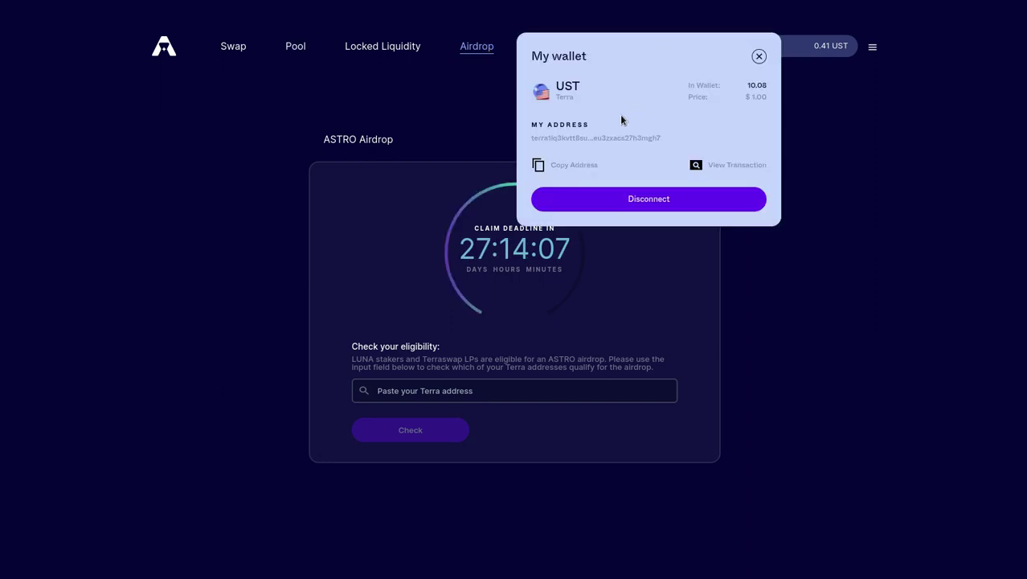
pyautogui.click(539, 165)
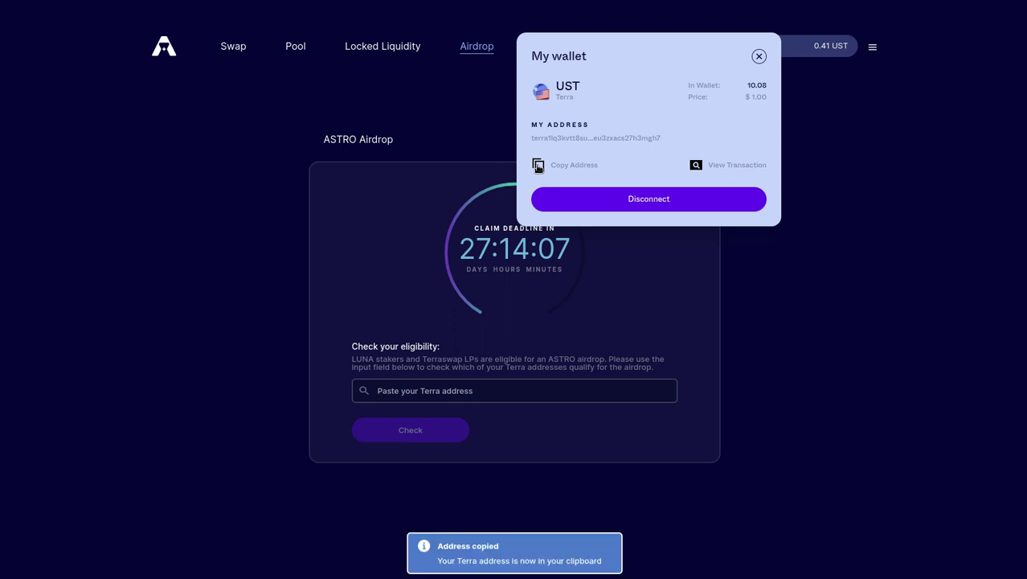
# Paste the wallet's Terra address into the eligibility field, check it for the ASTRO airdrop and read the claim status
pyautogui.click(395, 384)
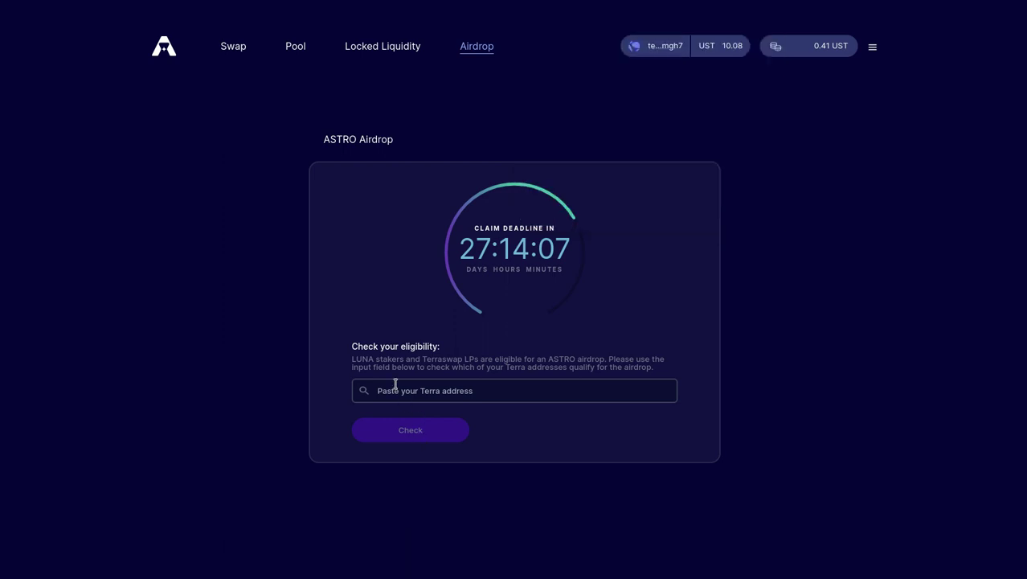
pyautogui.click(400, 392)
pyautogui.hotkey('ctrl', 'v')
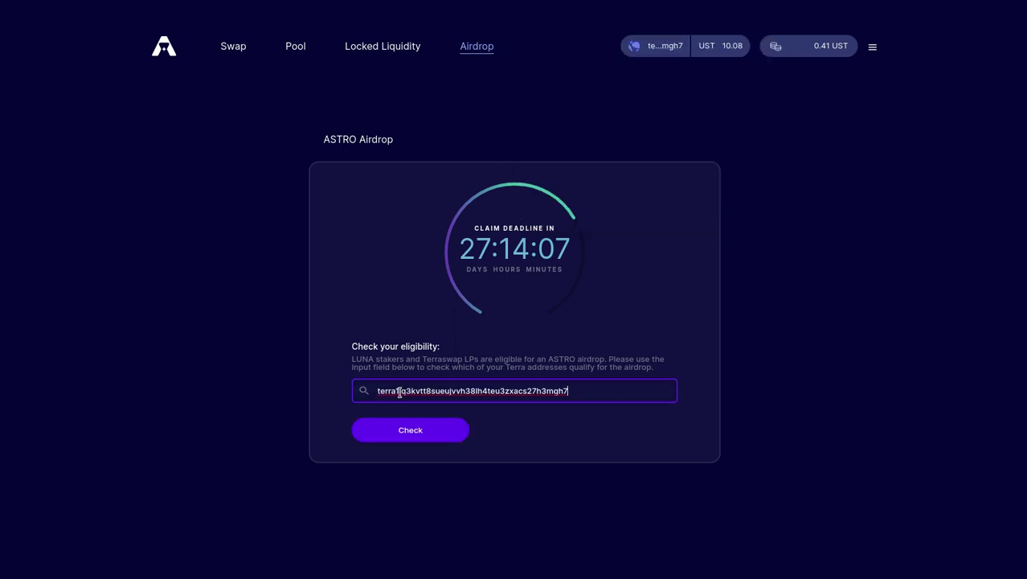
pyautogui.click(412, 431)
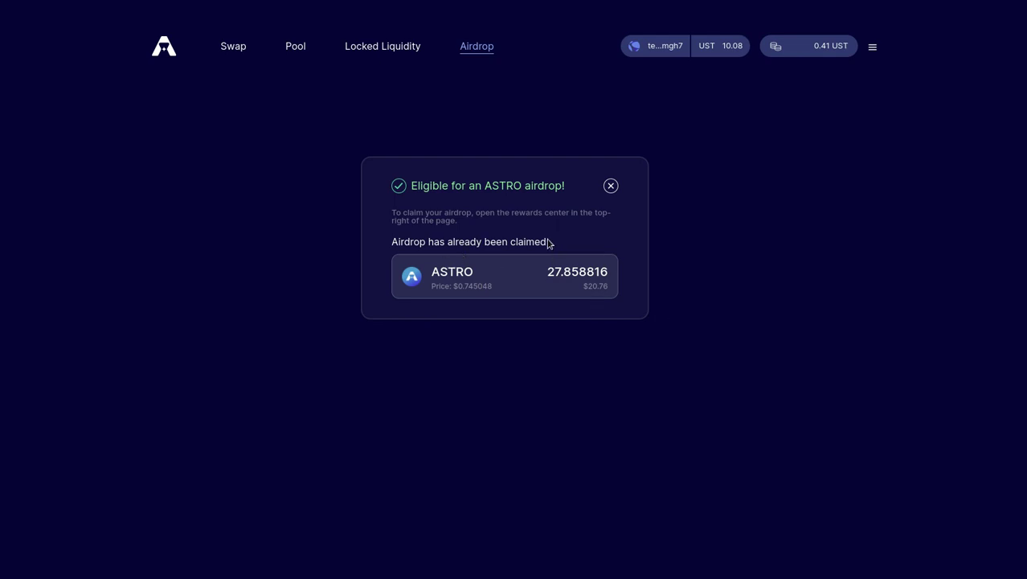
pyautogui.tripleClick(357, 246)
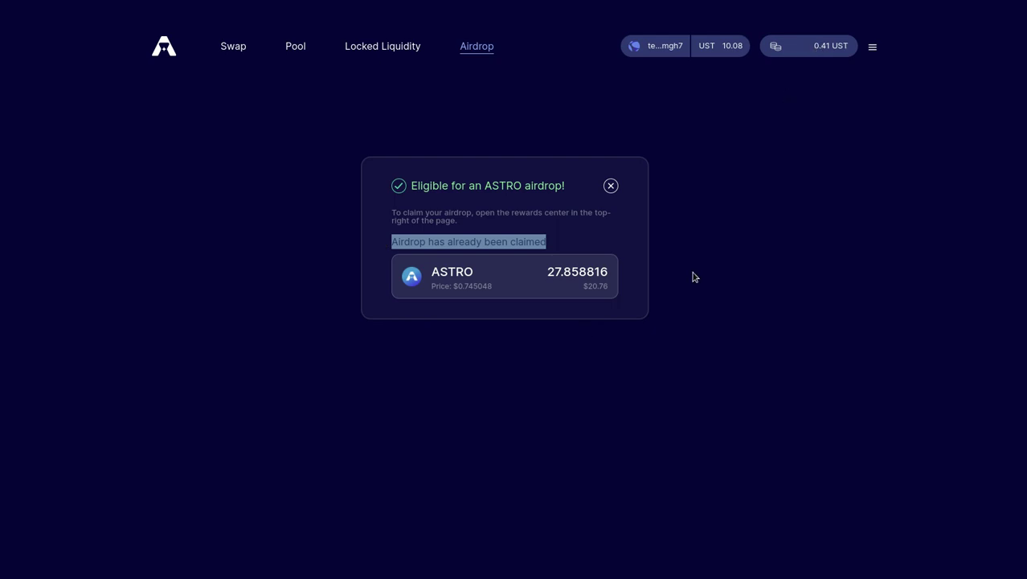
pyautogui.click(723, 296)
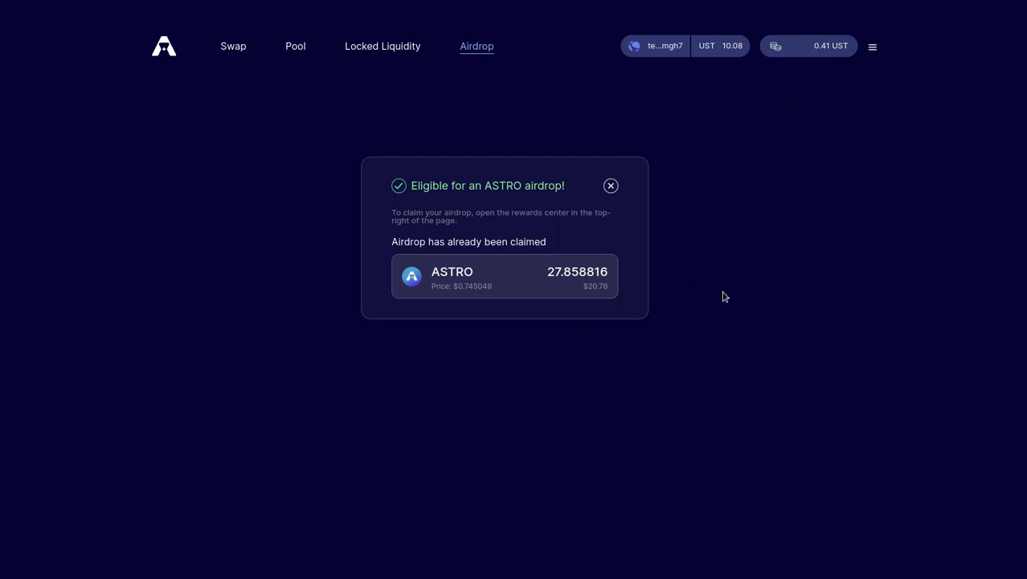
# Close the airdrop result and repeat the eligibility check with the same Terra address
pyautogui.click(610, 187)
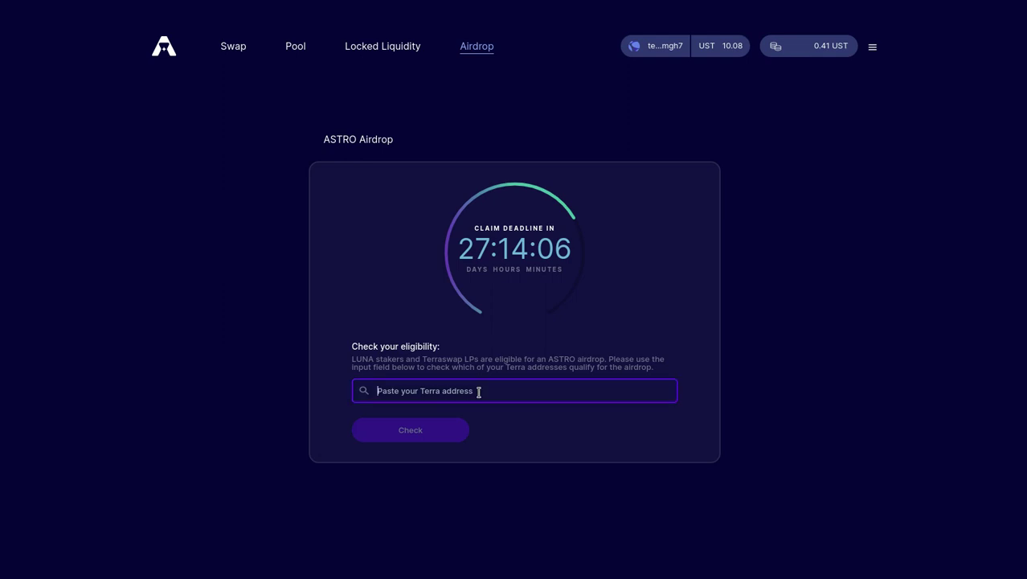
pyautogui.hotkey('ctrl', 'v')
pyautogui.click(419, 438)
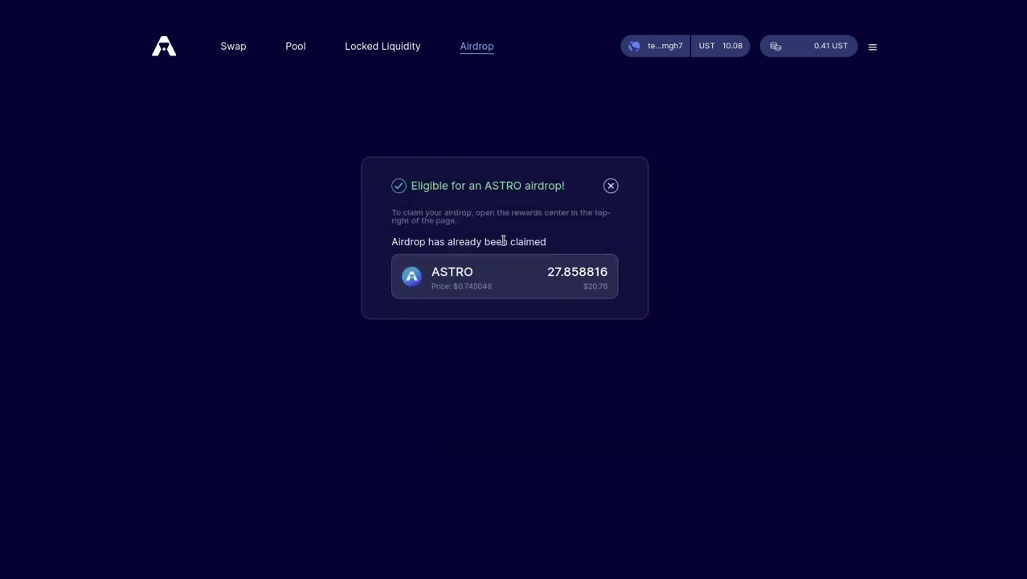
# Open the rewards center and examine the breakdown of unclaimed rewards by token
pyautogui.click(801, 56)
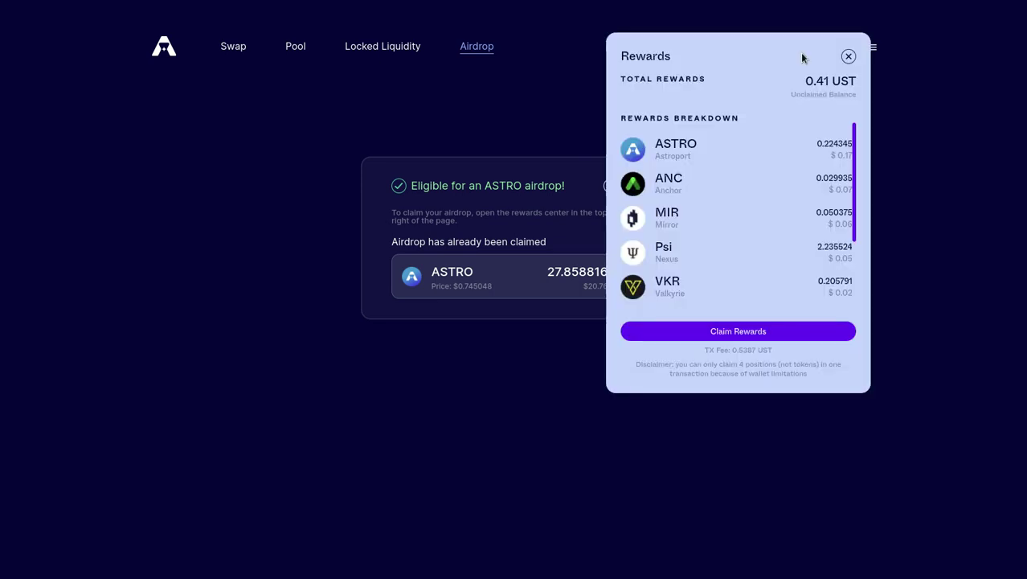
pyautogui.click(735, 331)
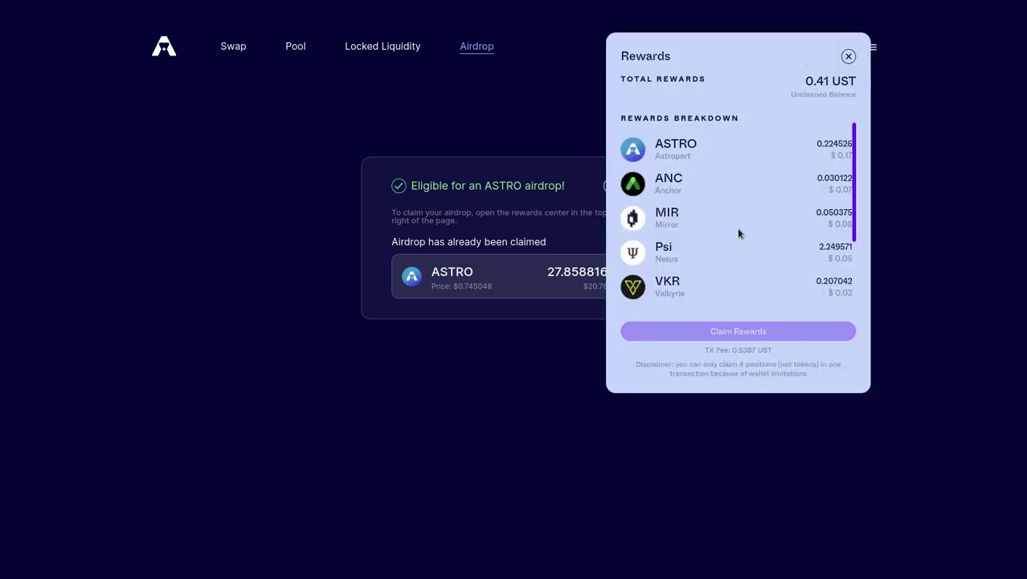
pyautogui.scroll(-3, 746, 230)
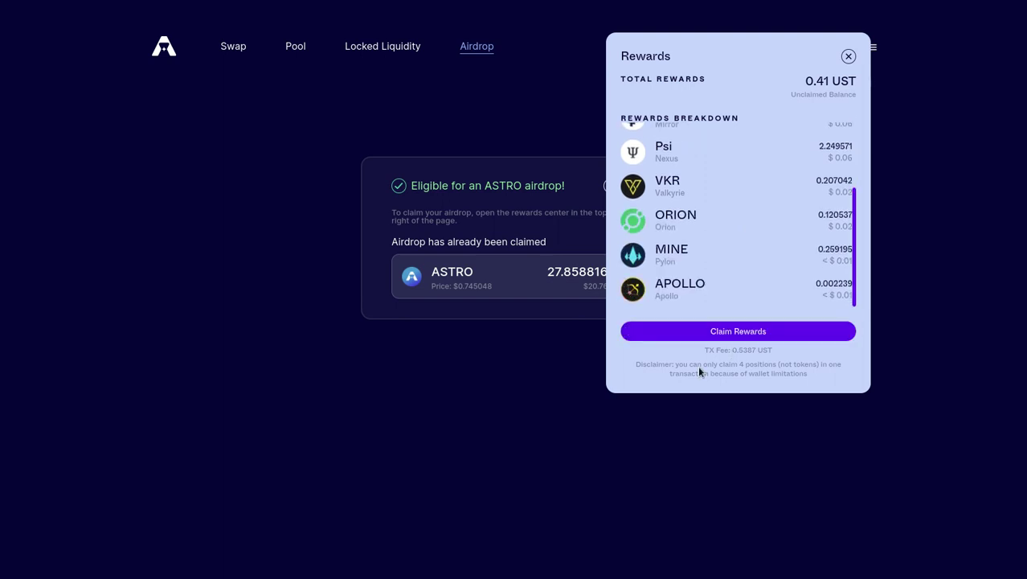
# Review the rewards breakdown back up to ASTRO and claim the unclaimed rewards
pyautogui.scroll(1, 740, 300)
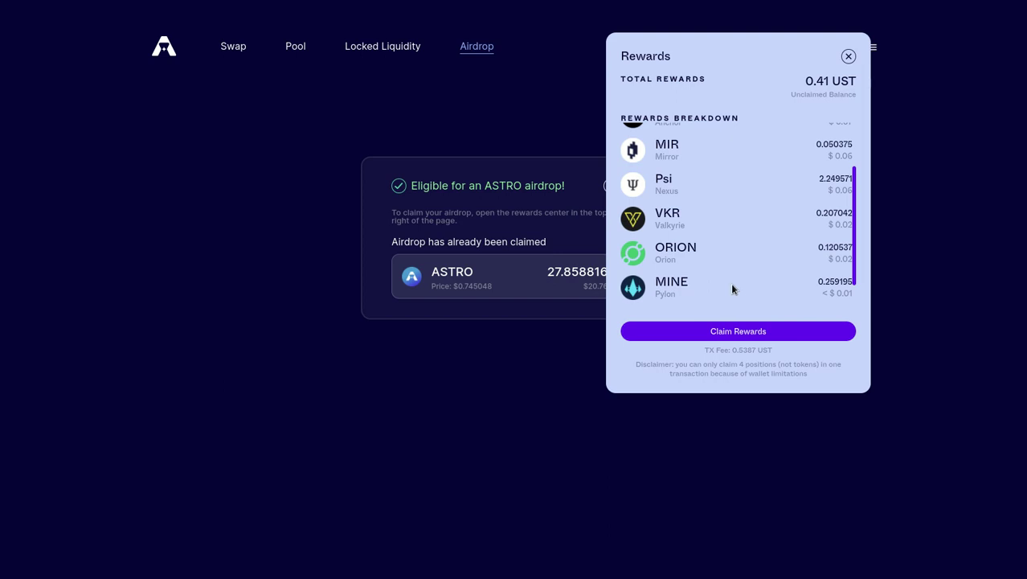
pyautogui.scroll(1, 705, 226)
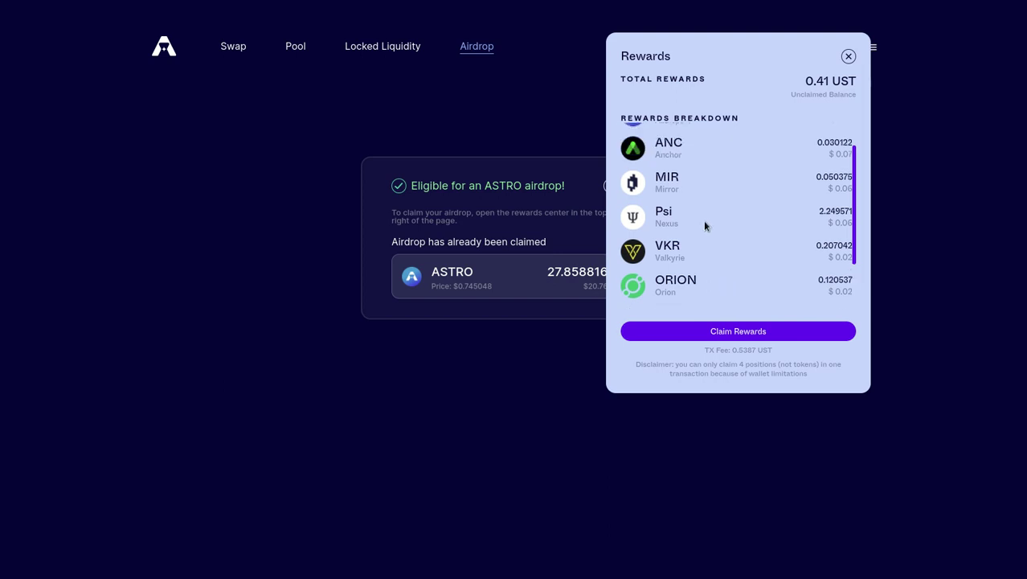
pyautogui.scroll(1, 705, 225)
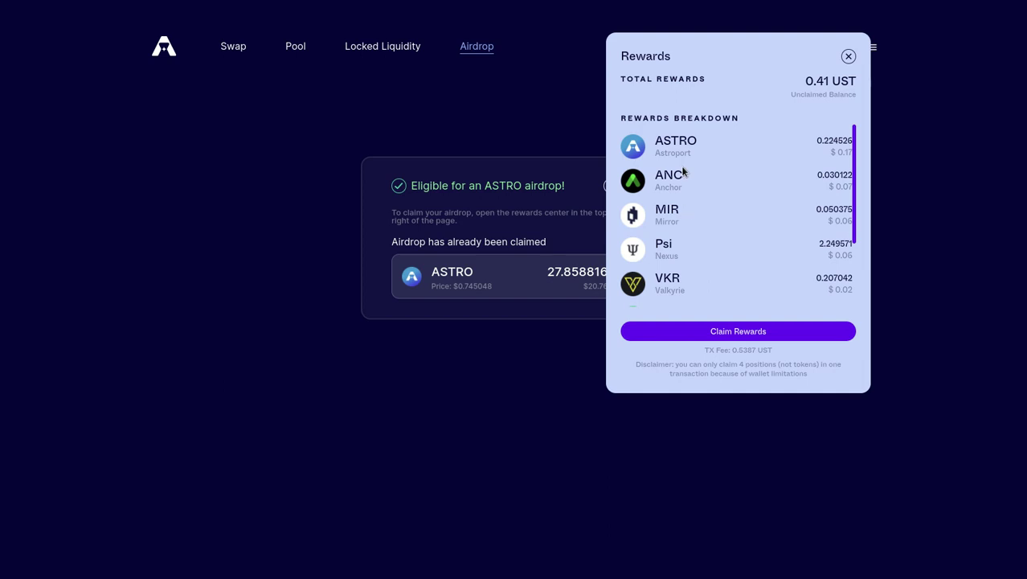
pyautogui.scroll(1, 683, 170)
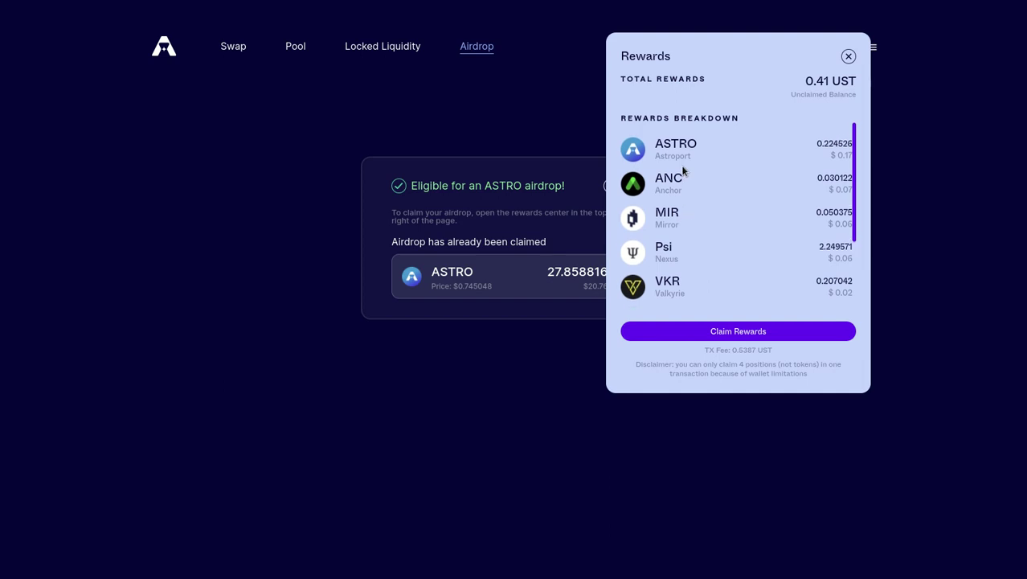
pyautogui.click(740, 330)
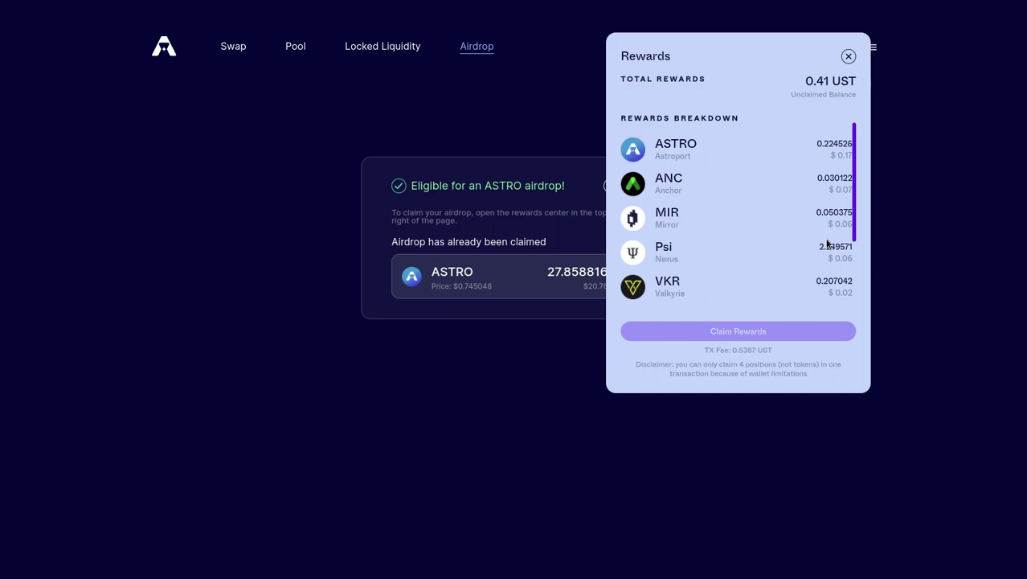
# Switch to the mirrored phone wallet, sign the reward claim transaction and continue back to the wallet overview
pyautogui.press('super')
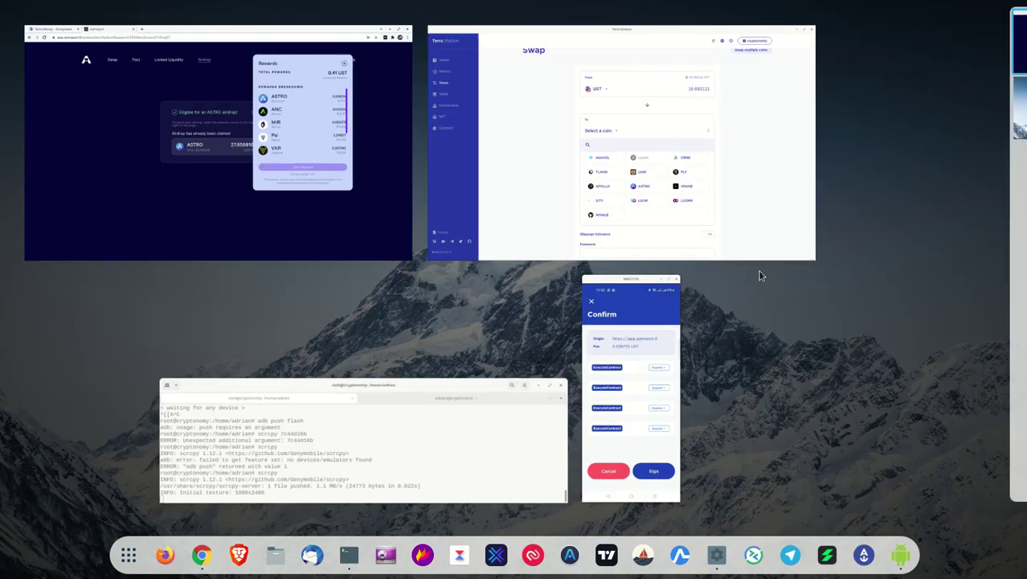
pyautogui.click(635, 322)
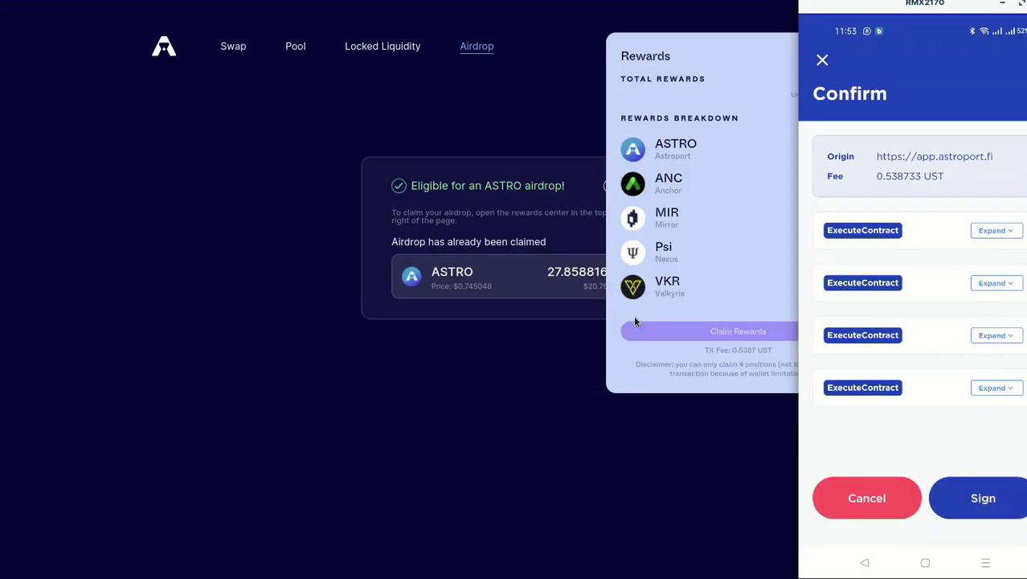
pyautogui.click(970, 510)
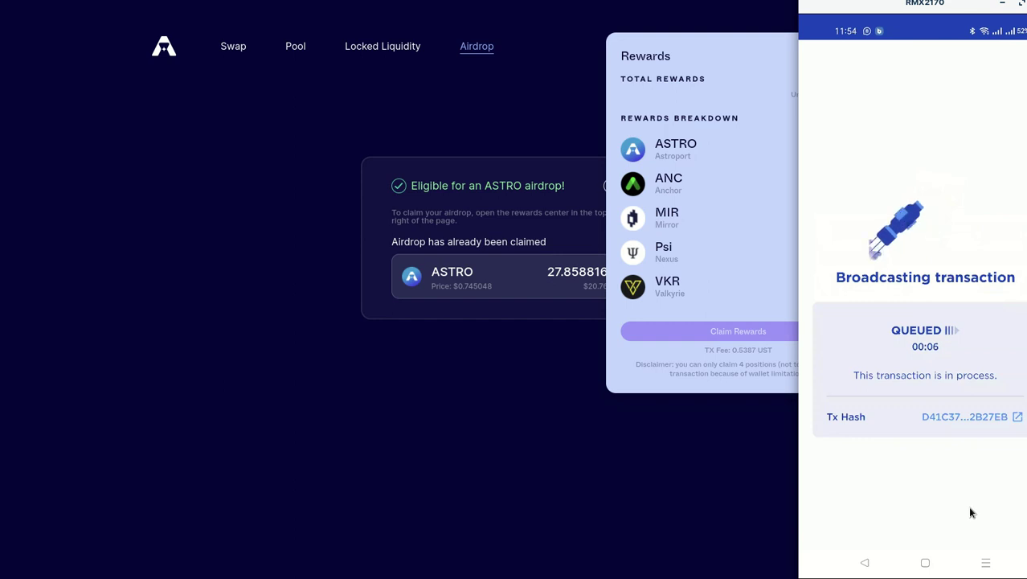
pyautogui.click(969, 511)
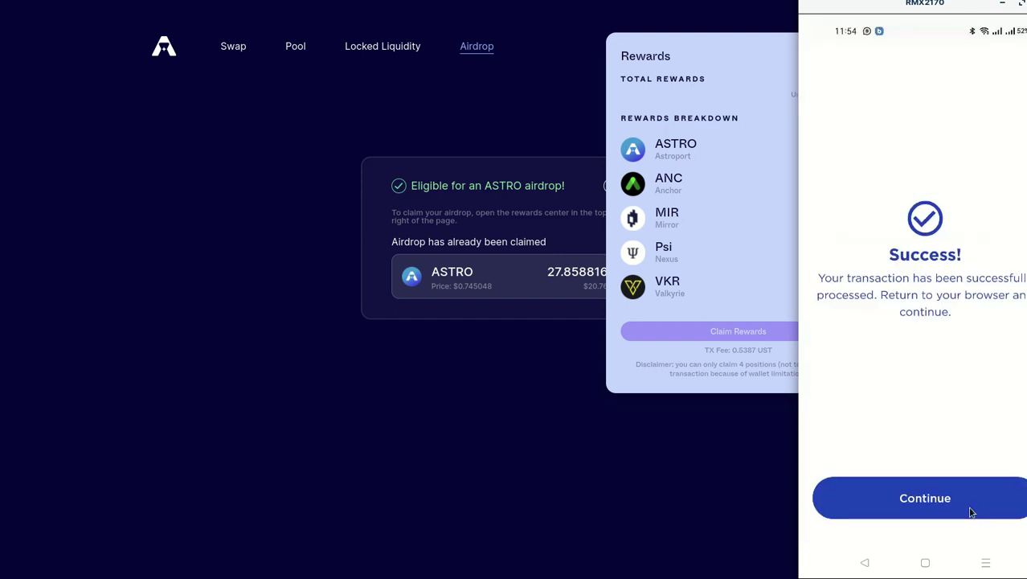
pyautogui.click(924, 502)
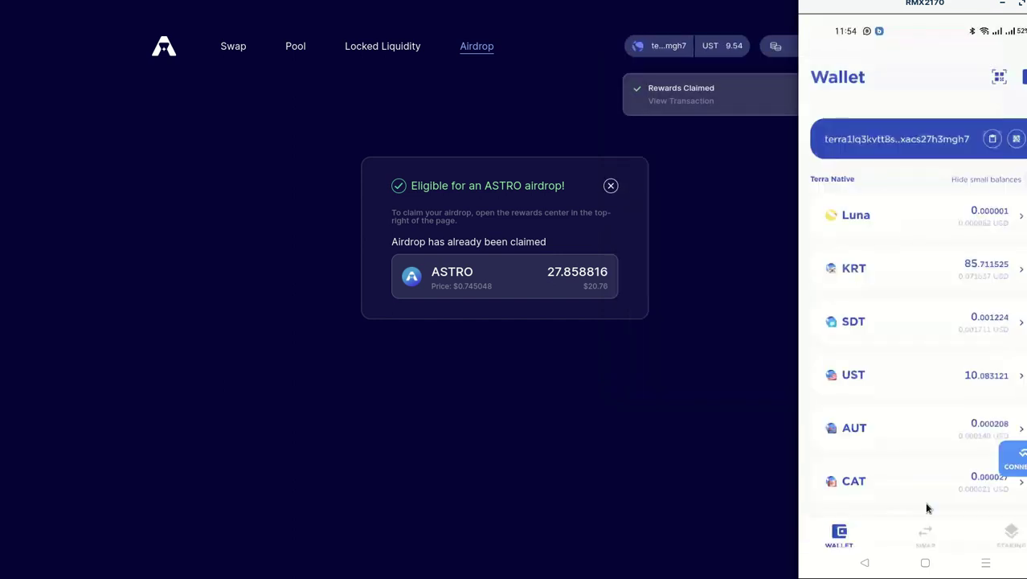
# Switch to Terra Station on the desktop, open the wallet page and examine the coin and token balances
pyautogui.click(724, 314)
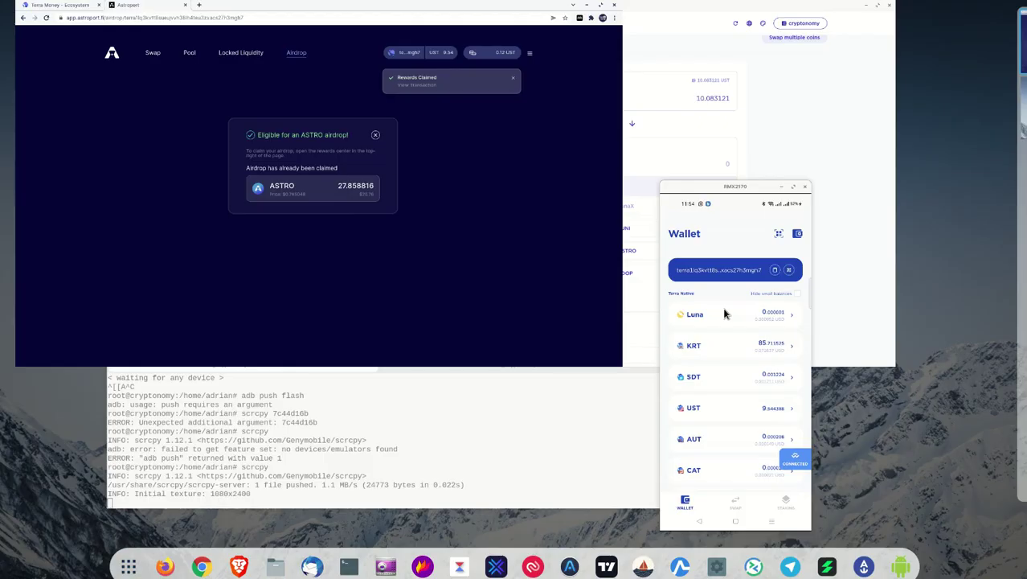
pyautogui.press('super')
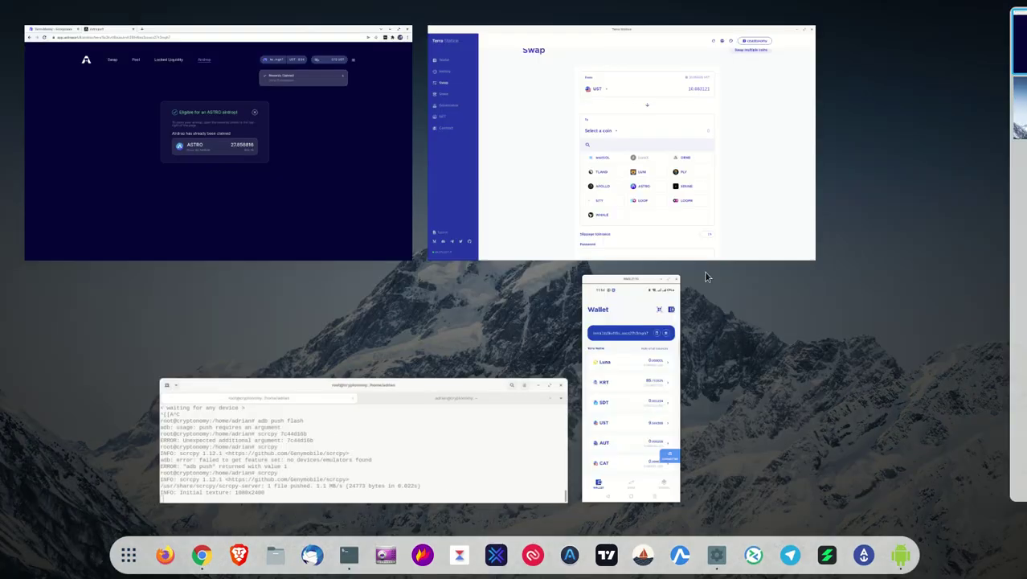
pyautogui.click(516, 143)
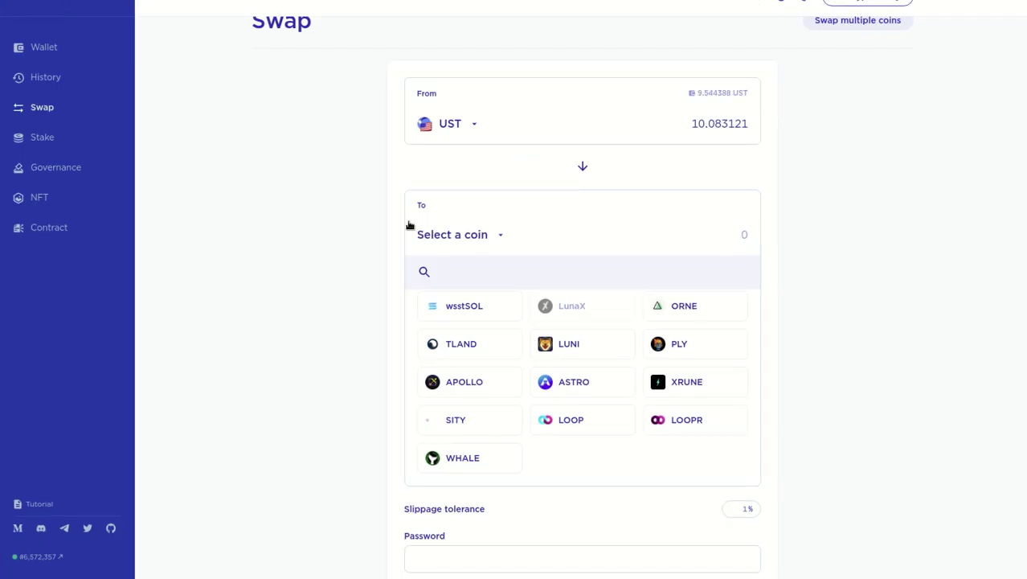
pyautogui.scroll(1, 244, 232)
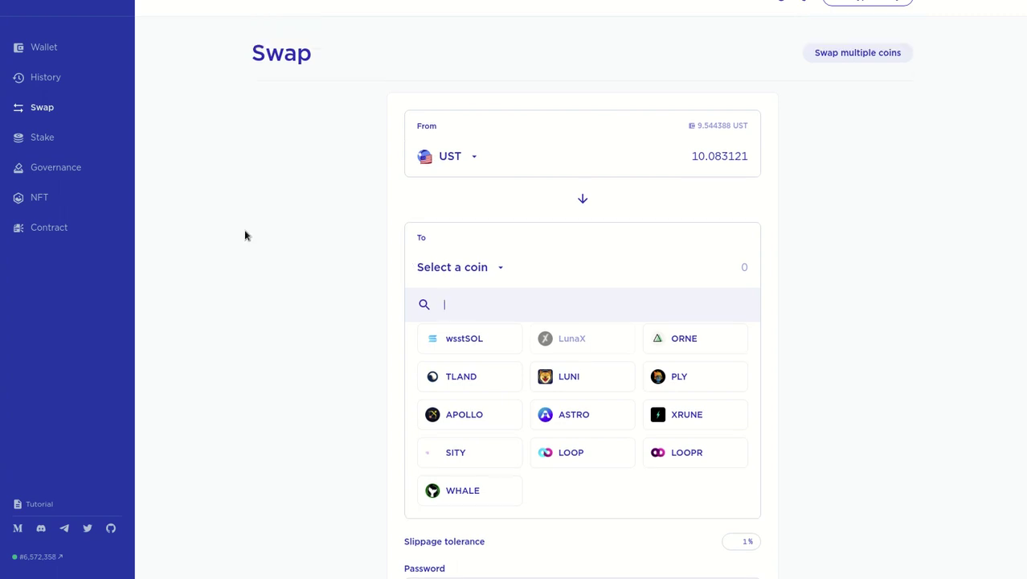
pyautogui.click(38, 47)
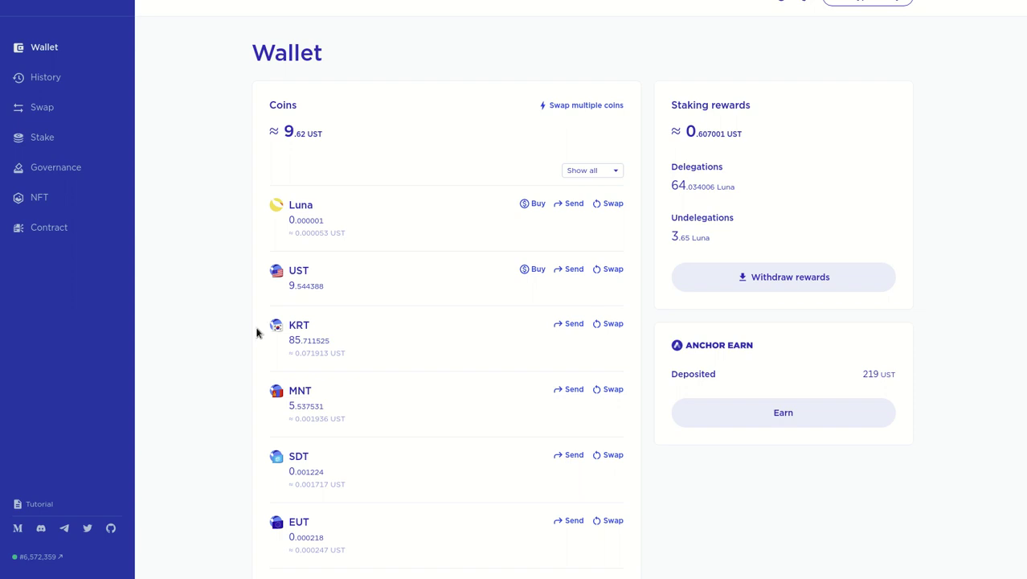
pyautogui.scroll(-2, 443, 278)
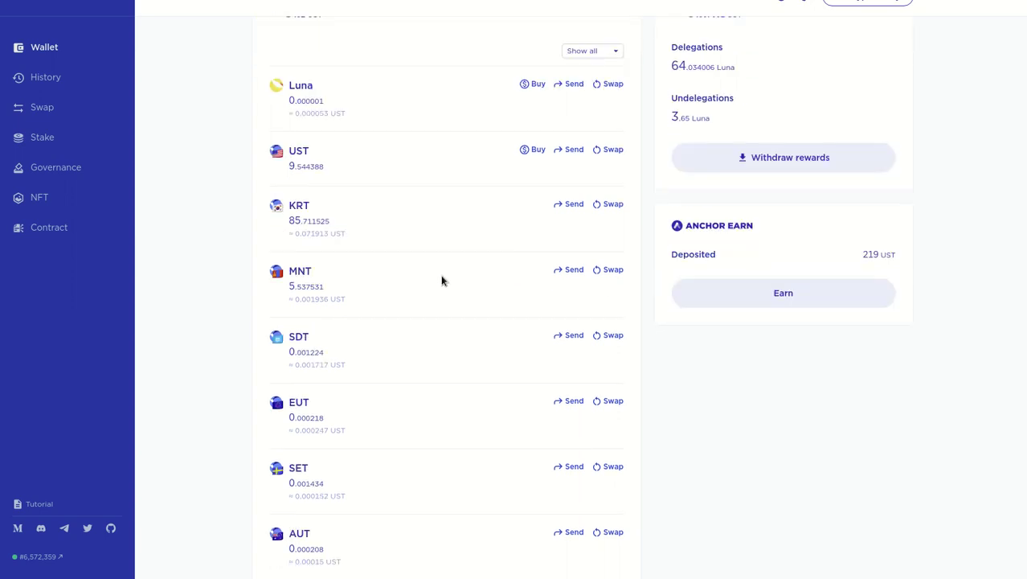
pyautogui.scroll(-5, 350, 523)
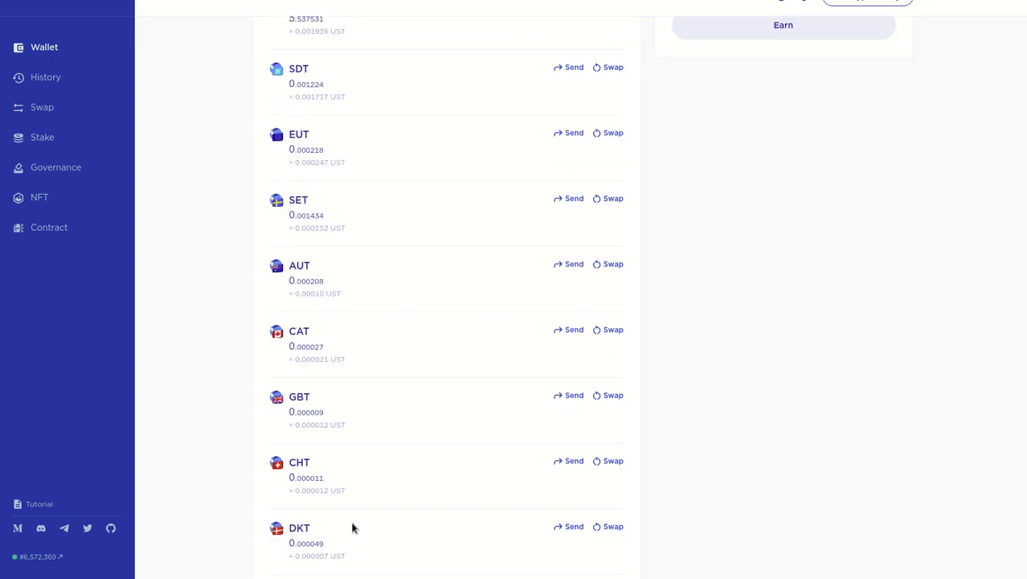
pyautogui.scroll(-7, 354, 526)
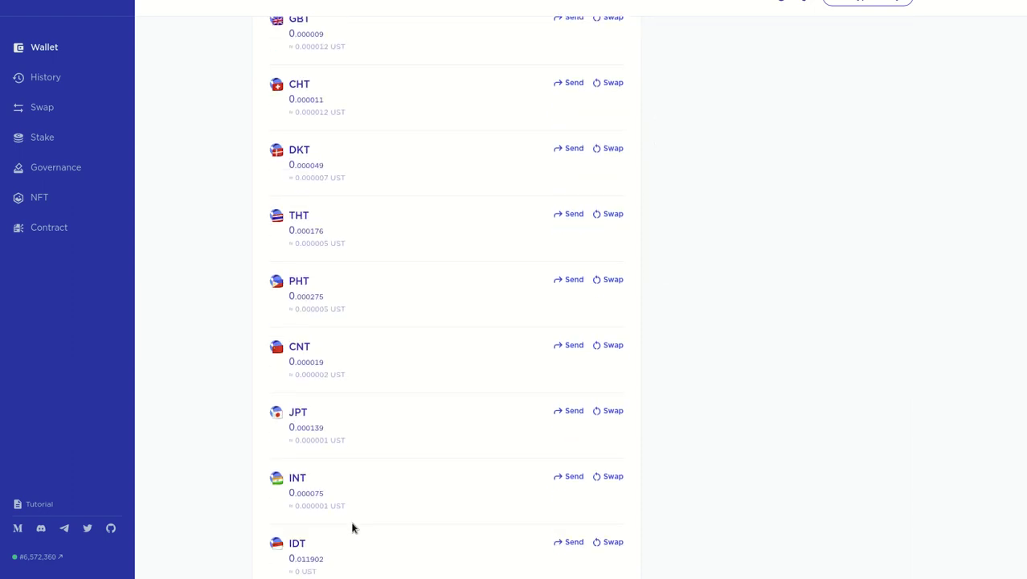
pyautogui.scroll(-4, 357, 526)
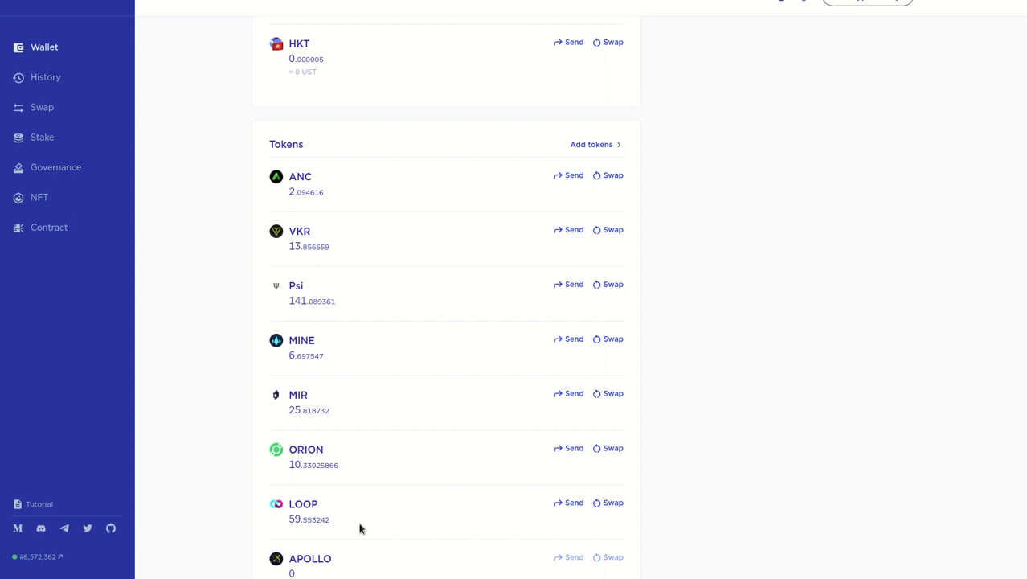
pyautogui.scroll(-2, 346, 422)
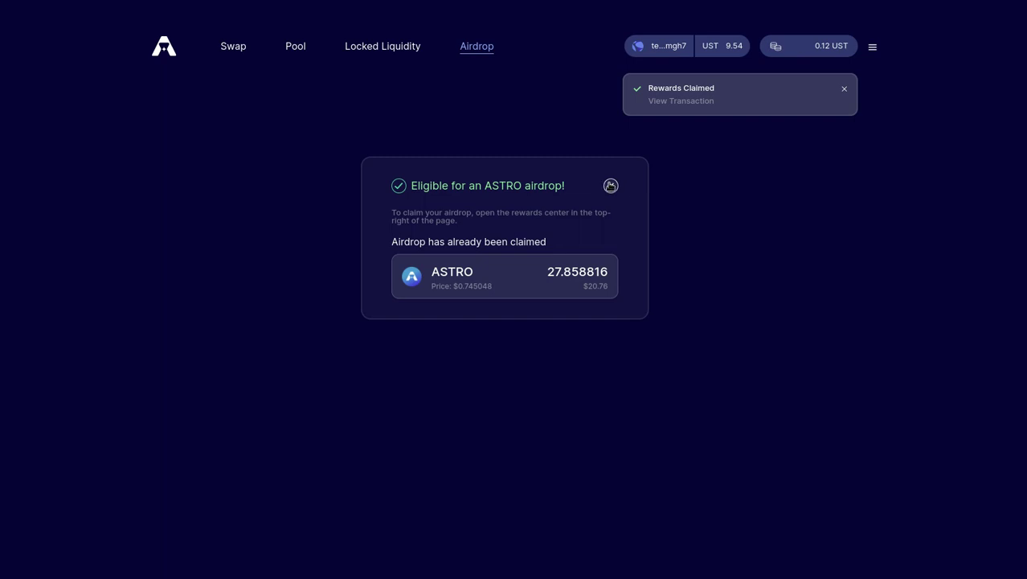
# In Astroport, close the airdrop result and the claimed-rewards notification, and open the swap page
pyautogui.click(611, 186)
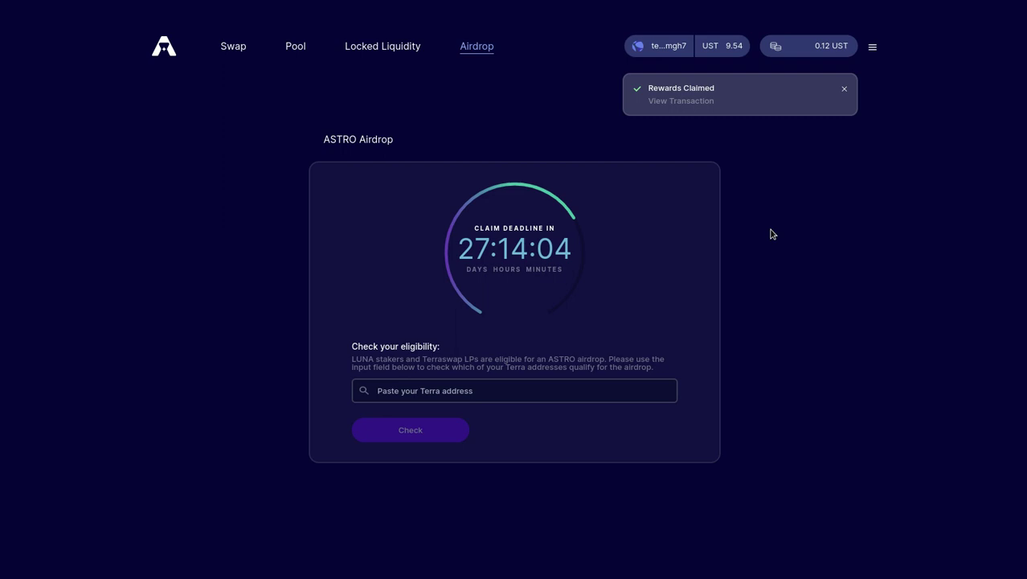
pyautogui.click(842, 90)
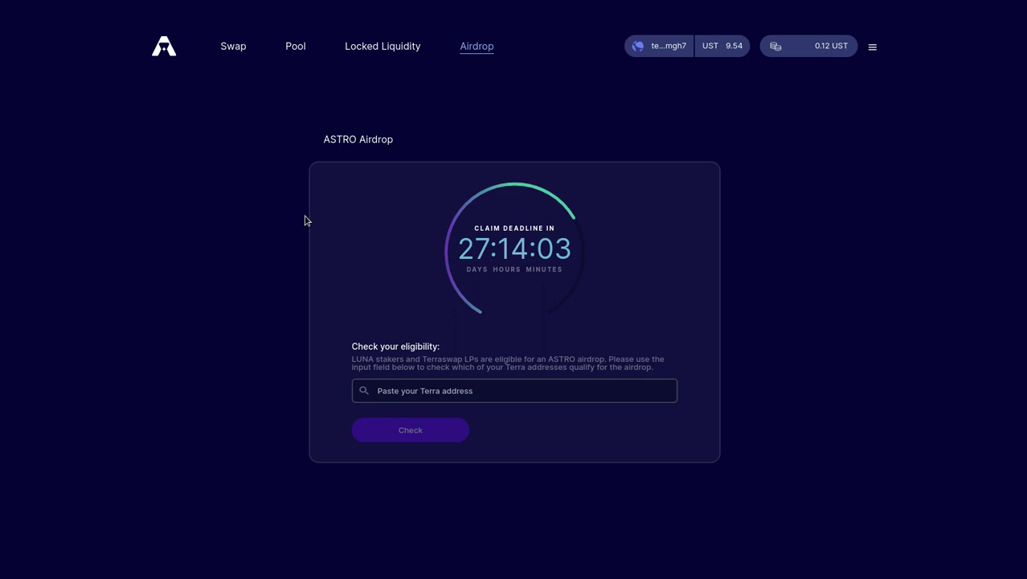
pyautogui.click(233, 45)
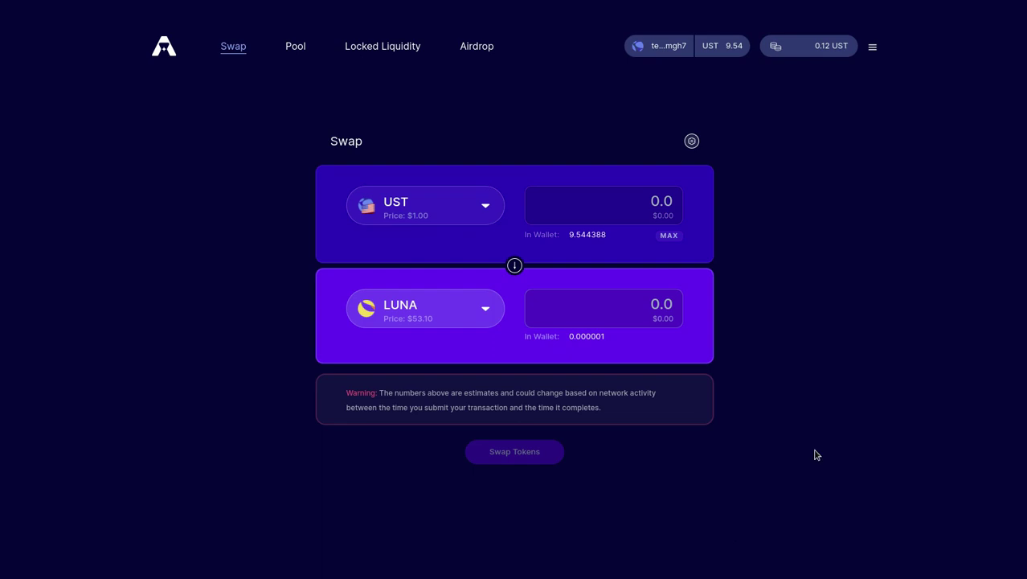
# Open the pools page and look through the liquidity positions listed under My Pools
pyautogui.click(291, 46)
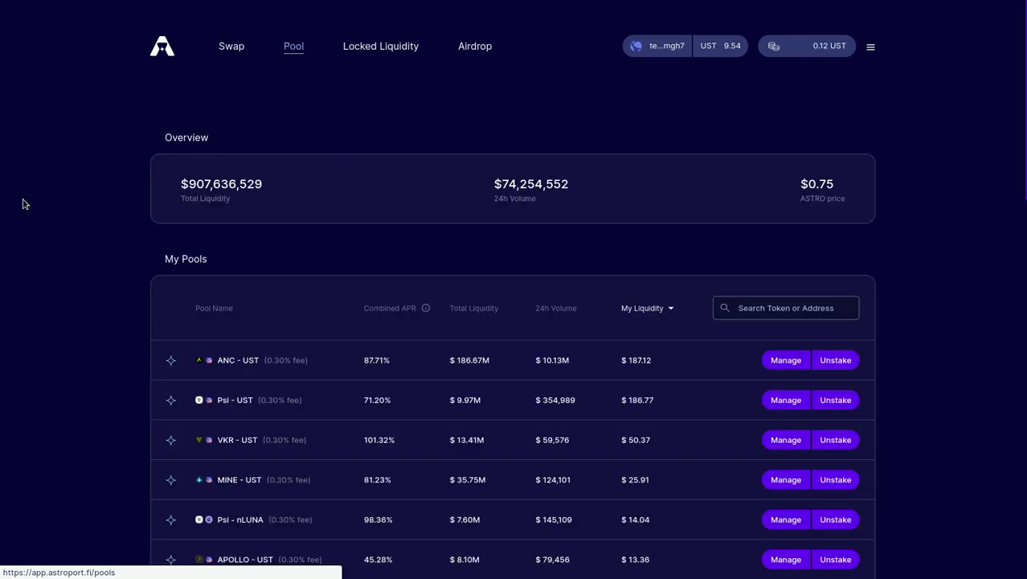
pyautogui.scroll(-2, 33, 254)
pyautogui.scroll(-2, 34, 258)
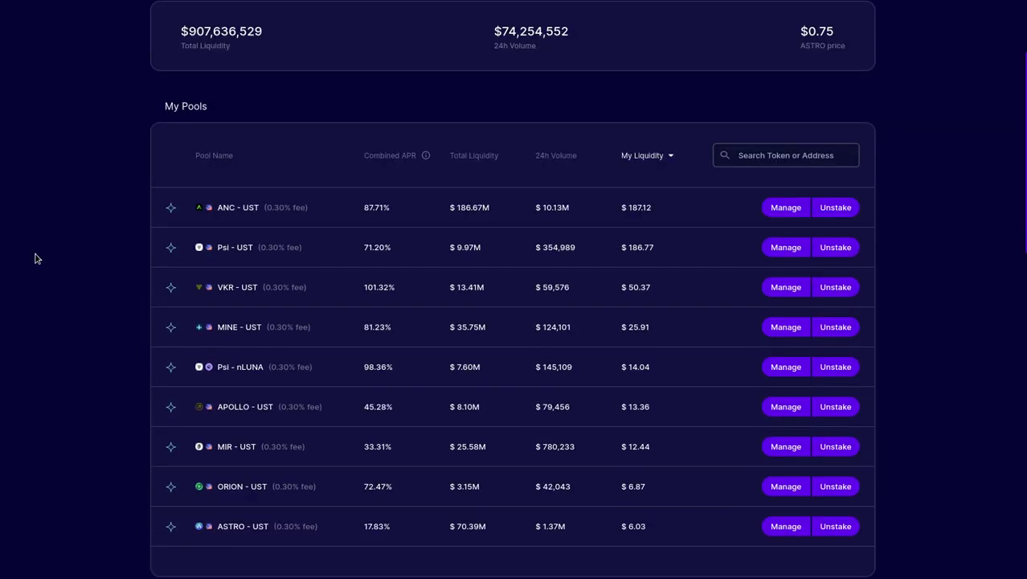
pyautogui.scroll(4, 24, 257)
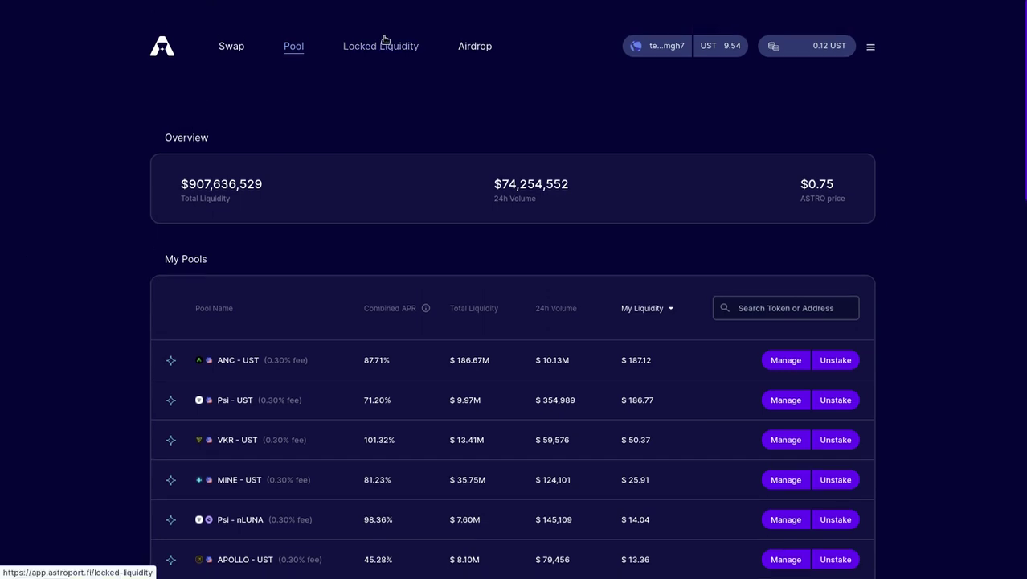
# Open the locked liquidity page and examine the Phase 1 lockdrop and Phase 2 ASTRO-UST bootstrapping positions
pyautogui.click(383, 45)
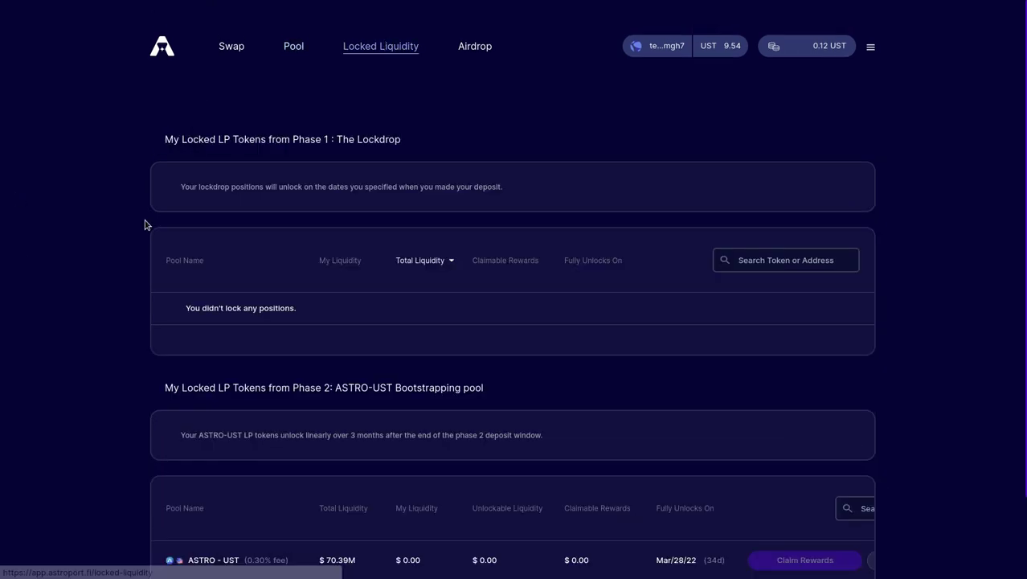
pyautogui.scroll(-2, 105, 225)
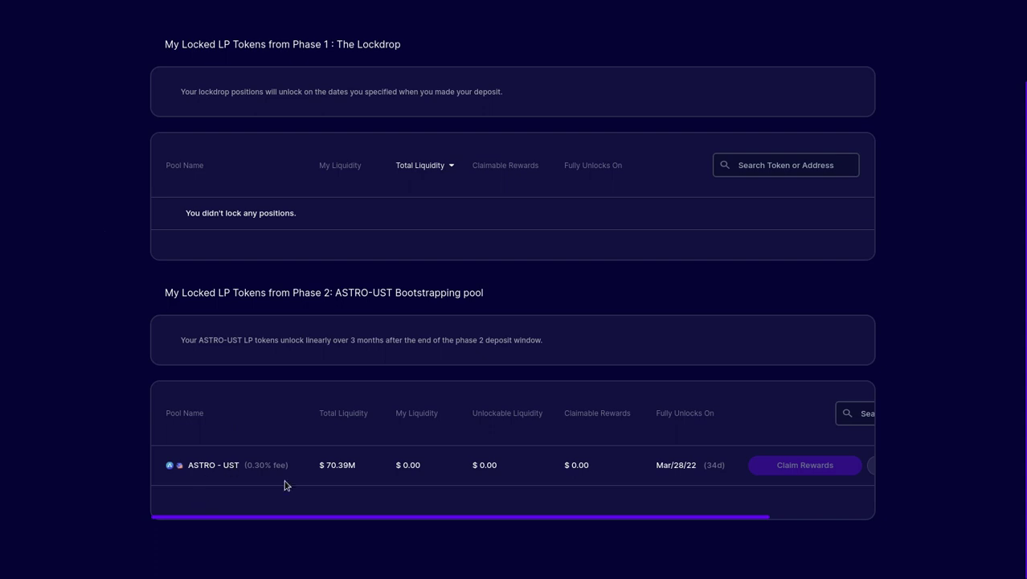
pyautogui.moveTo(347, 516); pyautogui.dragTo(4, 239)
pyautogui.scroll(2, 42, 240)
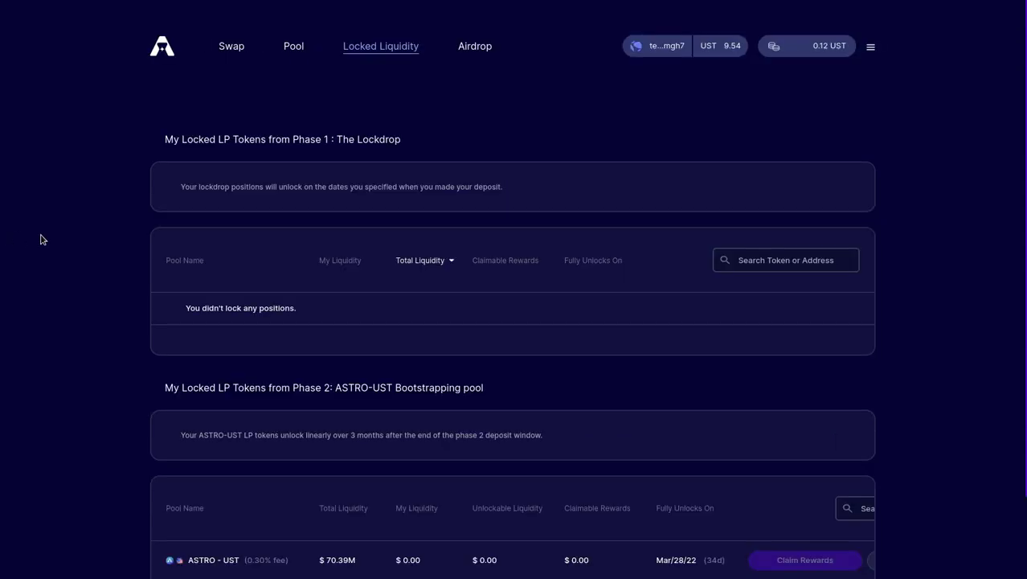
# Reopen the pools page and switch to Terra Station to read the wallet's token balances
pyautogui.click(292, 50)
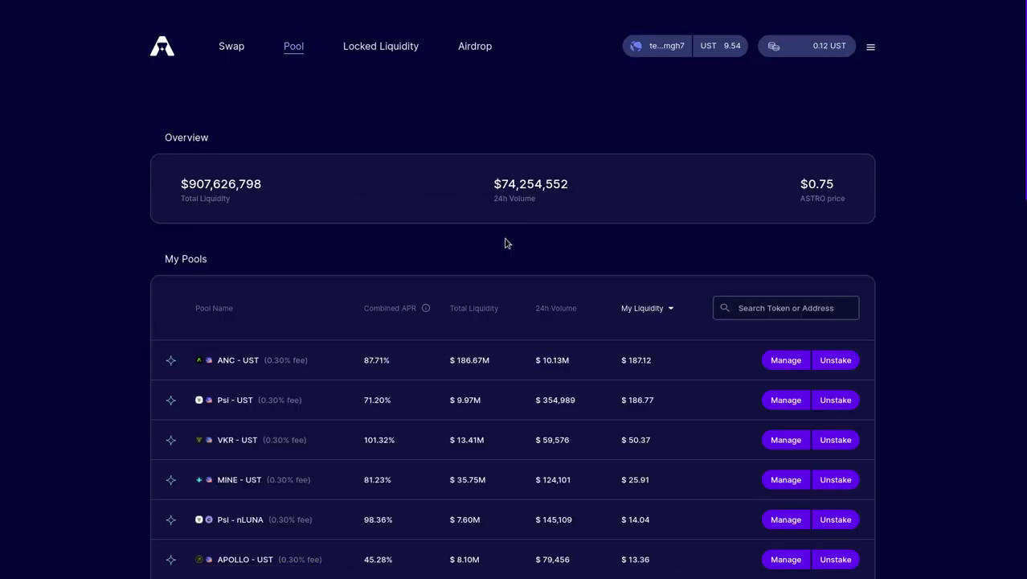
pyautogui.hotkey('ctrl', 'Up')
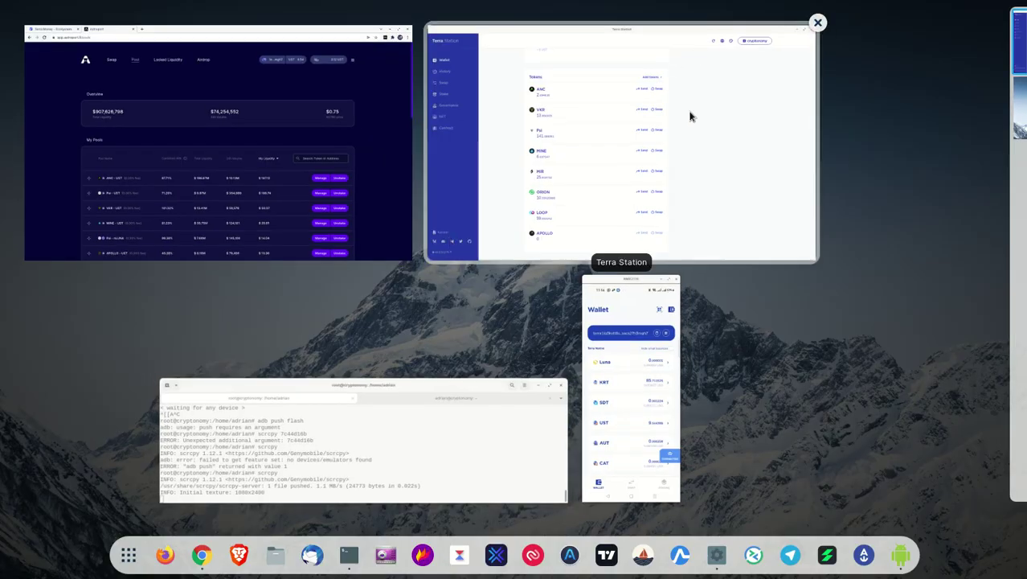
pyautogui.click(691, 118)
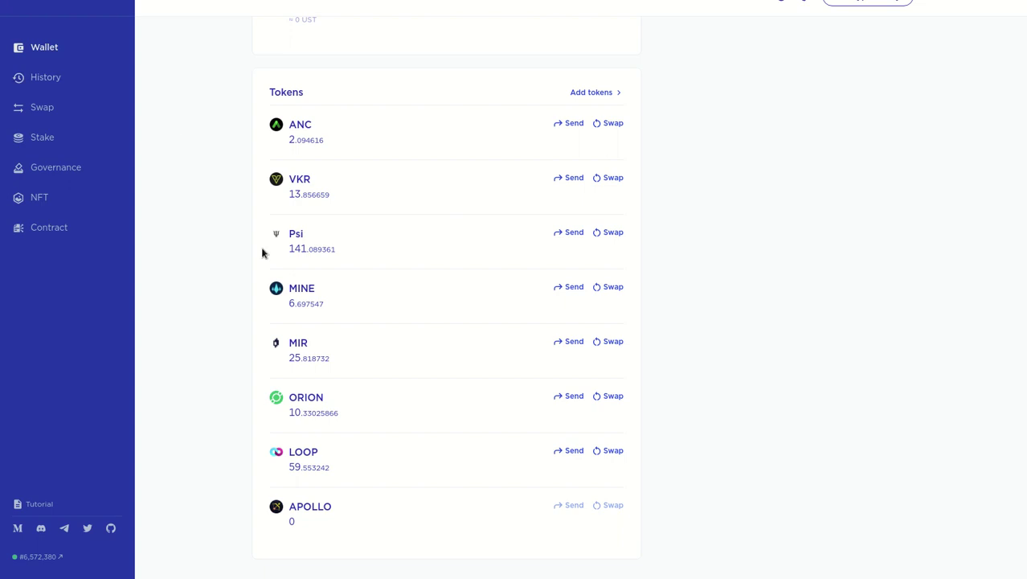
# Switch back to Astroport and examine the My Pools list with its APR and liquidity figures
pyautogui.hotkey('alt', 'Tab')
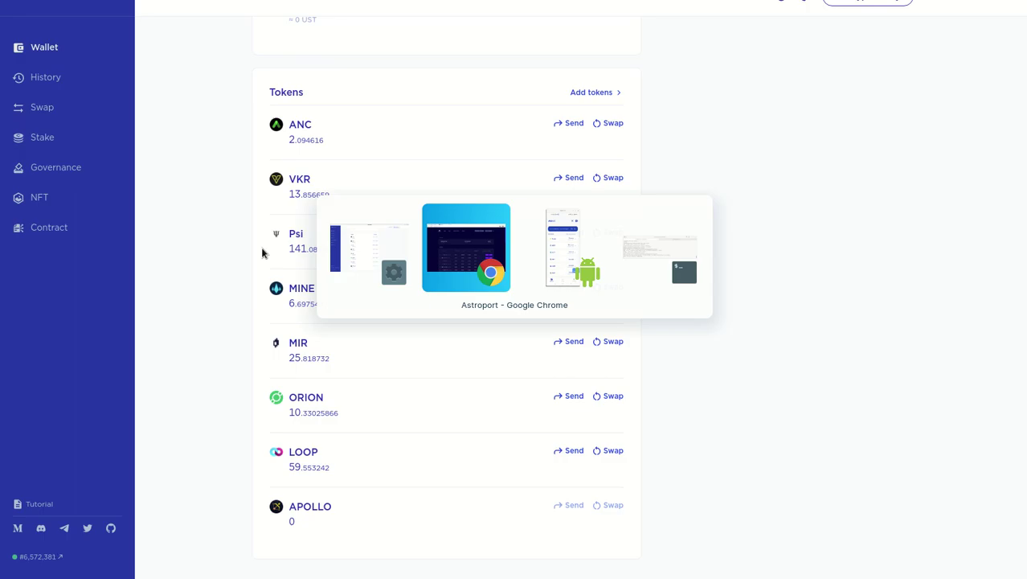
pyautogui.scroll(-2, 142, 321)
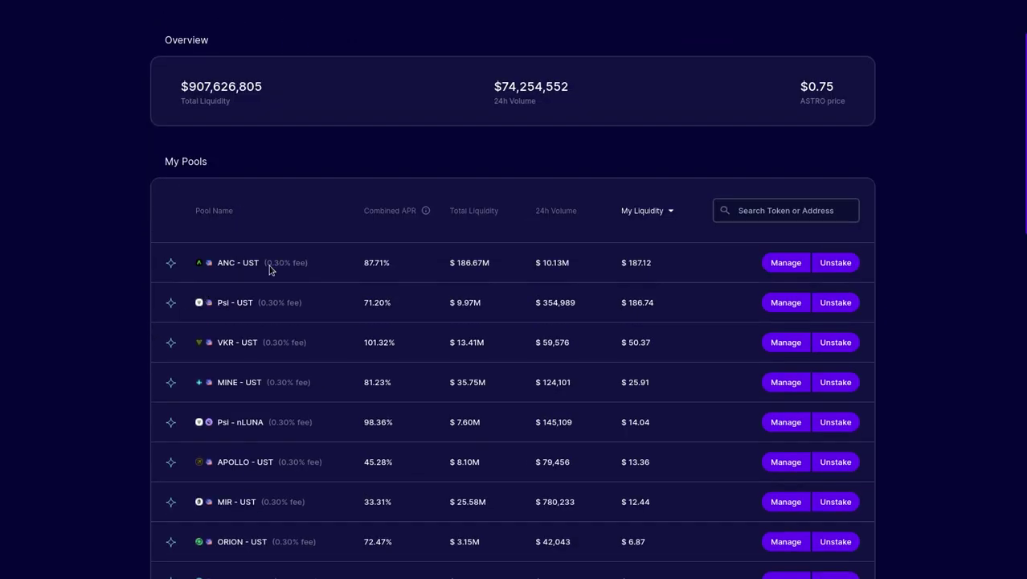
pyautogui.scroll(-1, 408, 228)
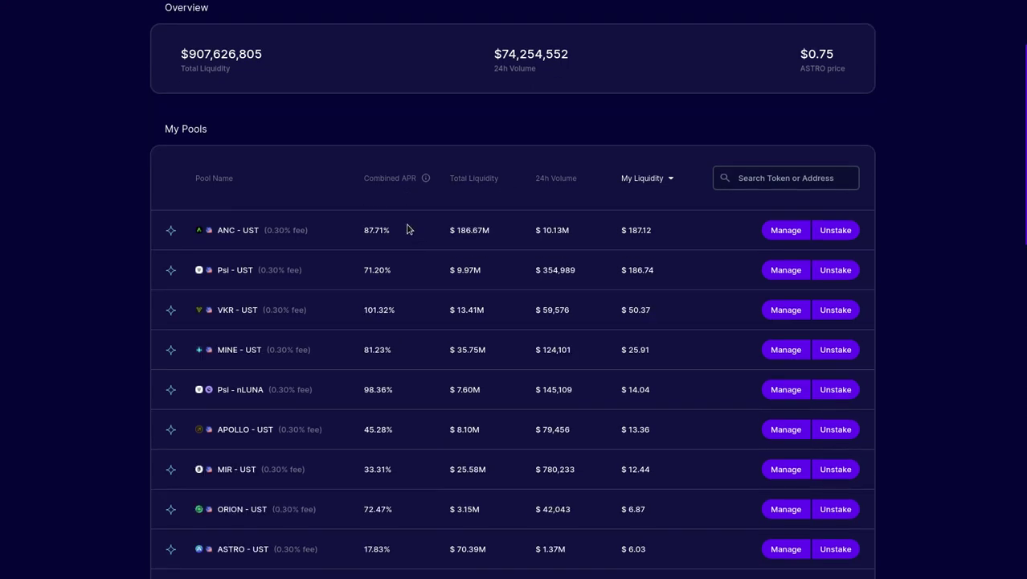
# View the VKR-UST APR breakdown, and submit 13.856659 VKR (the maximum) with 1.522901 UST as added liquidity to that pool
pyautogui.scroll(-1, 408, 229)
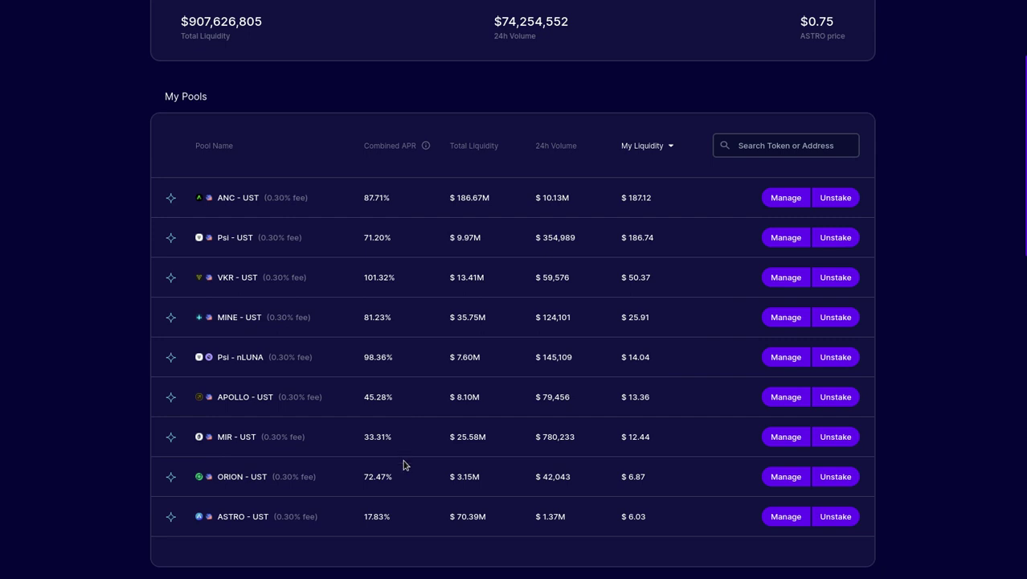
pyautogui.scroll(-2, 404, 465)
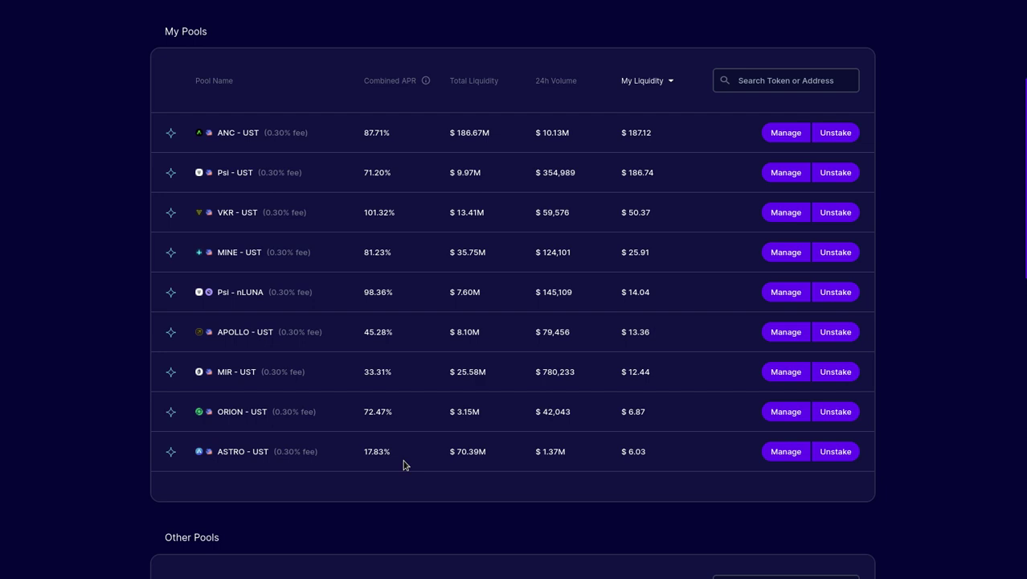
pyautogui.moveTo(426, 451)
pyautogui.moveTo(377, 218)
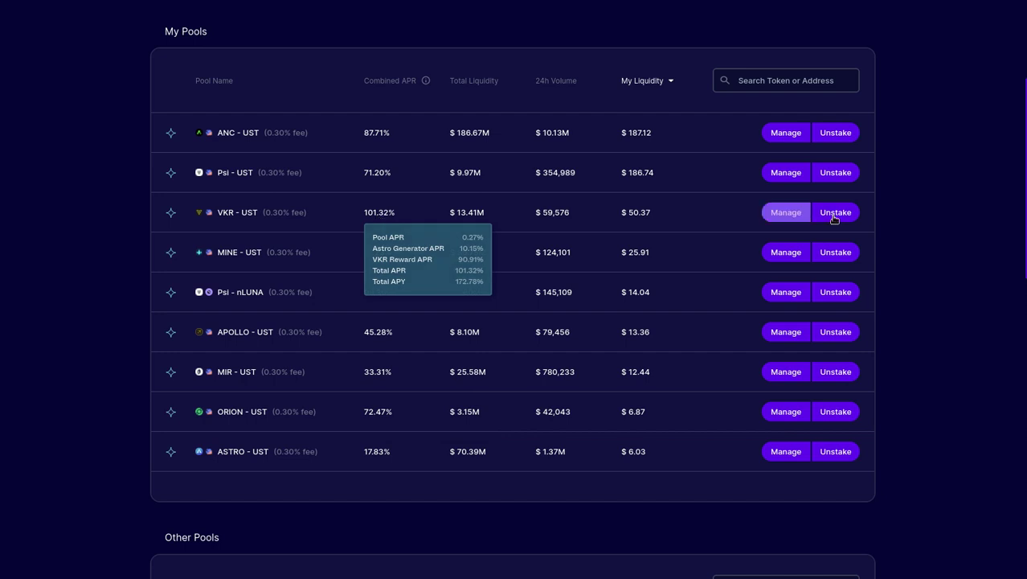
pyautogui.click(784, 213)
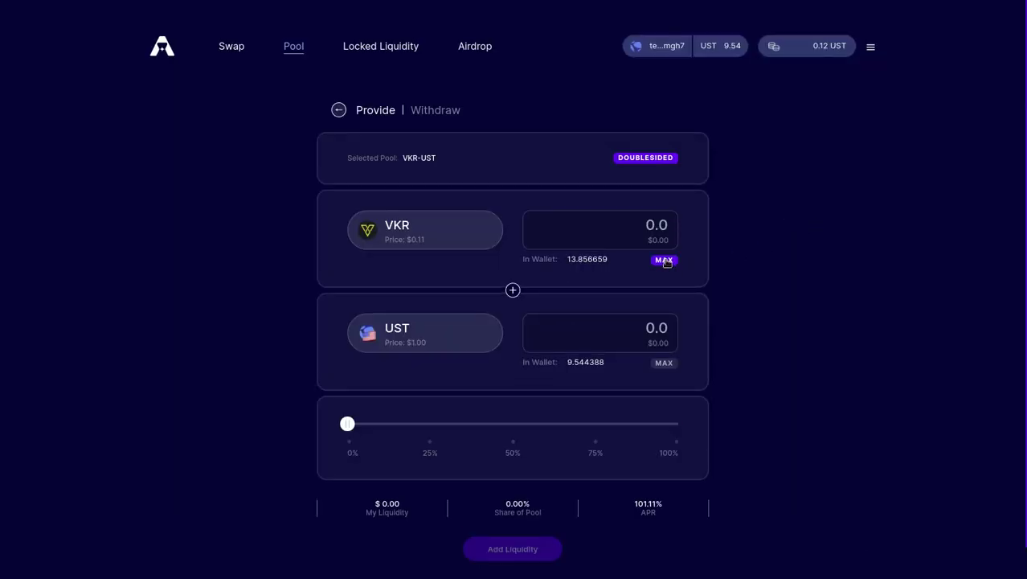
pyautogui.click(665, 260)
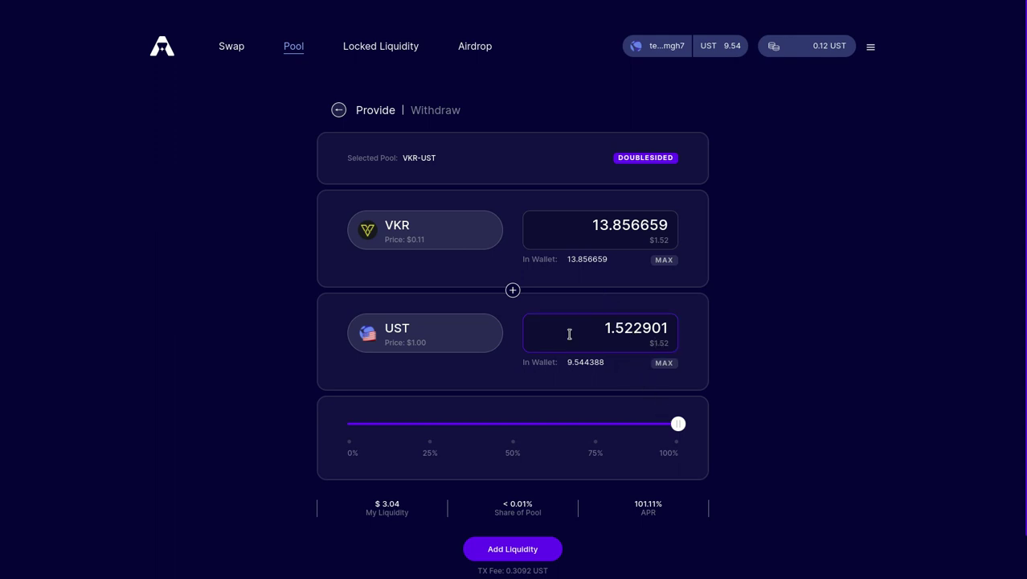
pyautogui.click(515, 549)
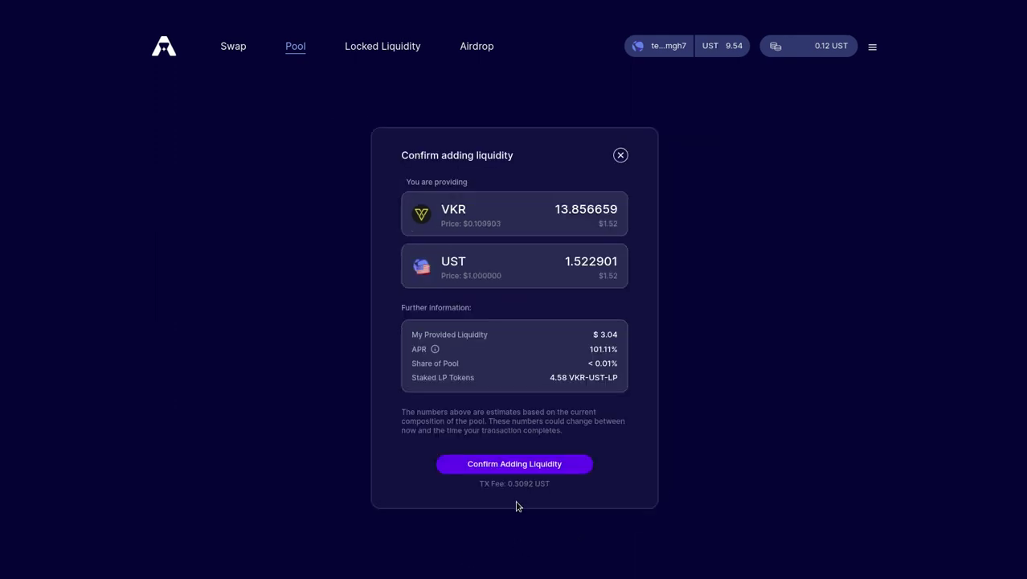
pyautogui.click(516, 464)
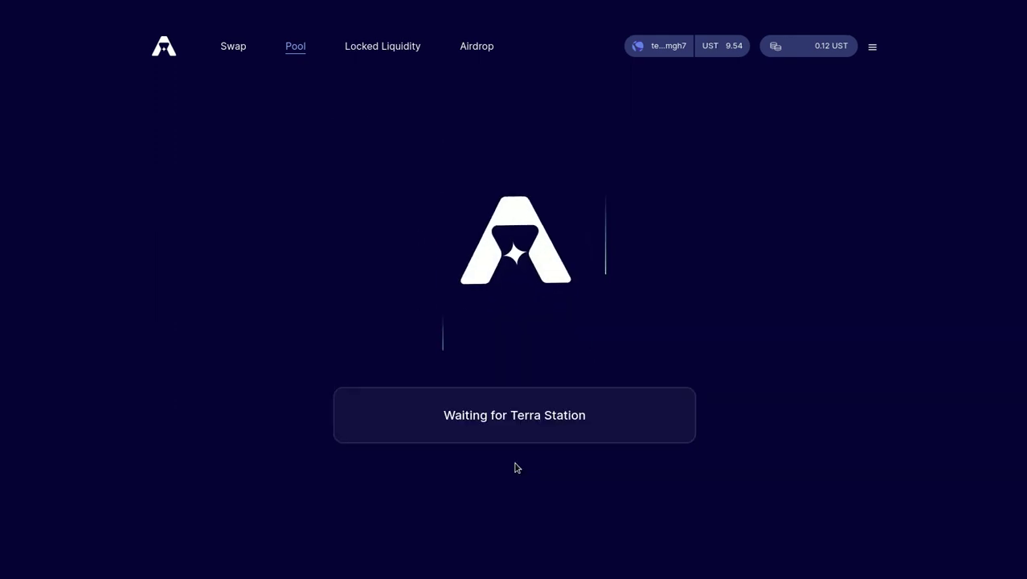
# Switch to the mirrored phone wallet, sign the VKR-UST liquidity transaction, and return to Astroport
pyautogui.press('super')
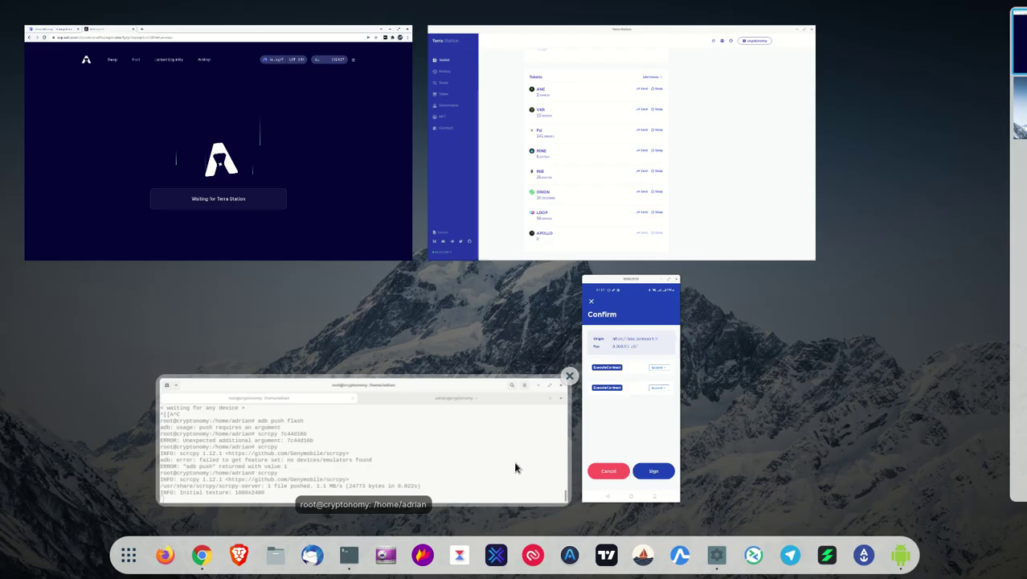
pyautogui.click(641, 315)
pyautogui.click(972, 499)
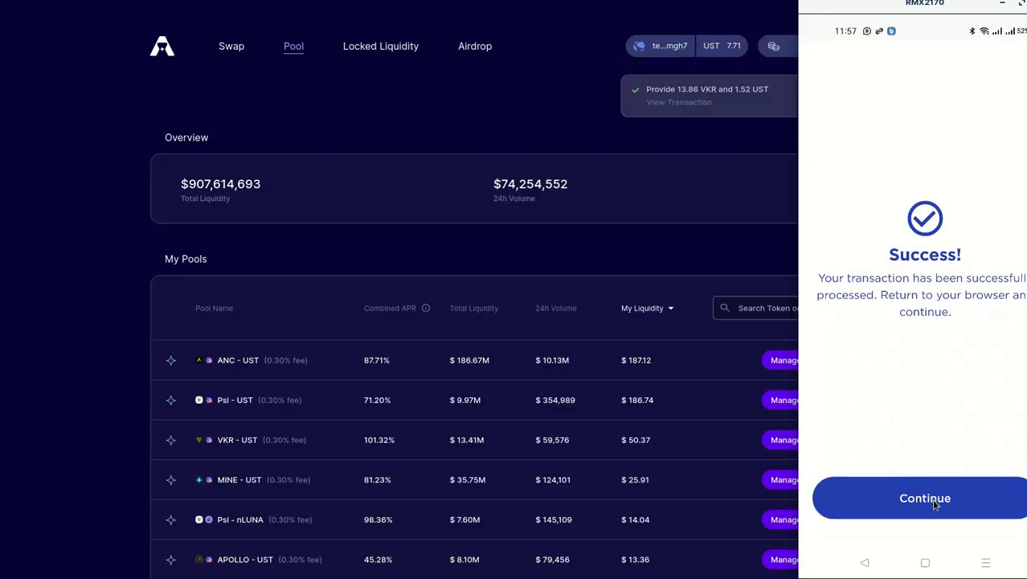
pyautogui.click(933, 499)
pyautogui.click(336, 251)
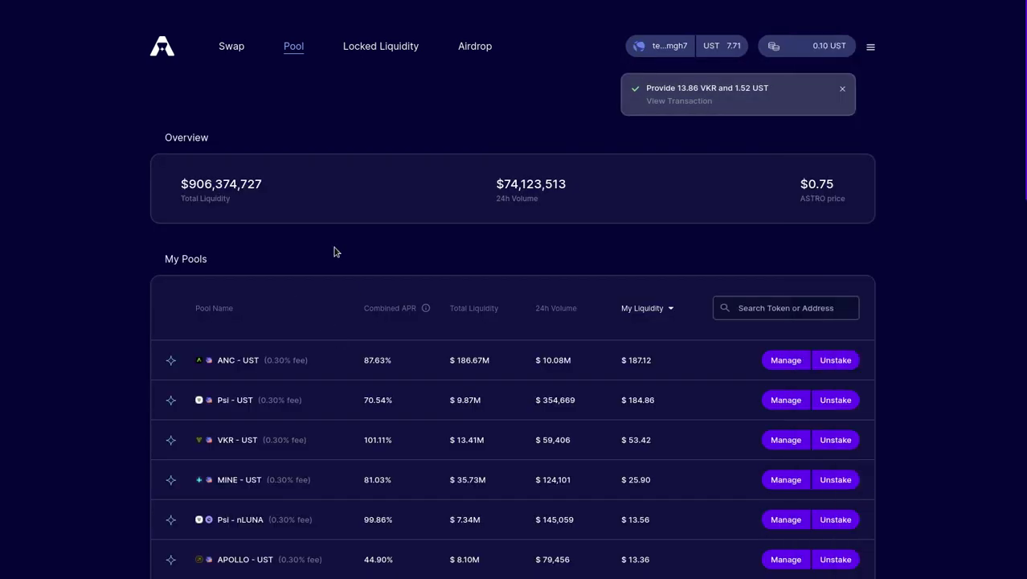
# Review the My Pools positions, read the token balances in Terra Station, and switch back to Astroport
pyautogui.scroll(-2, 286, 381)
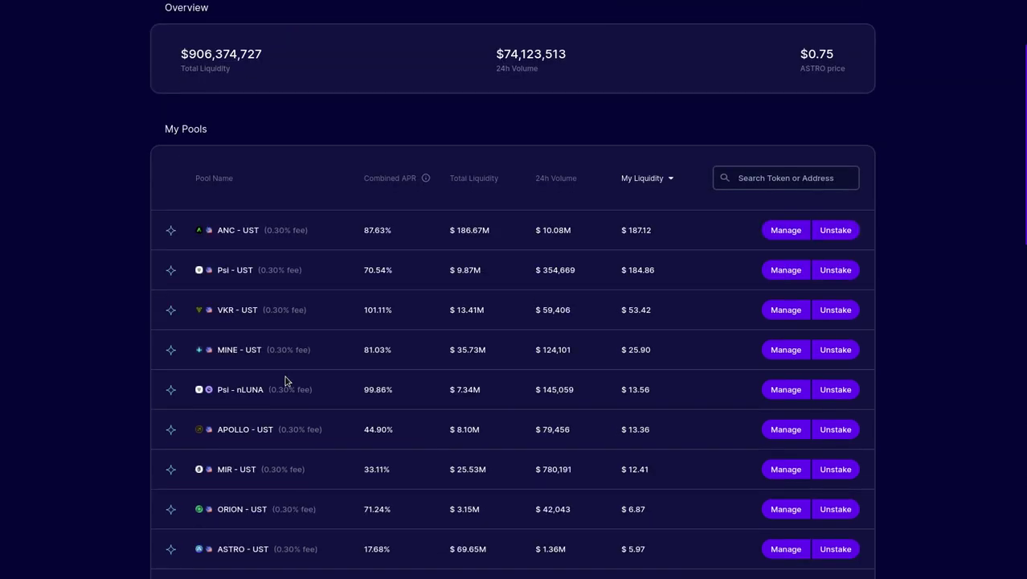
pyautogui.hotkey('alt', 'Tab')
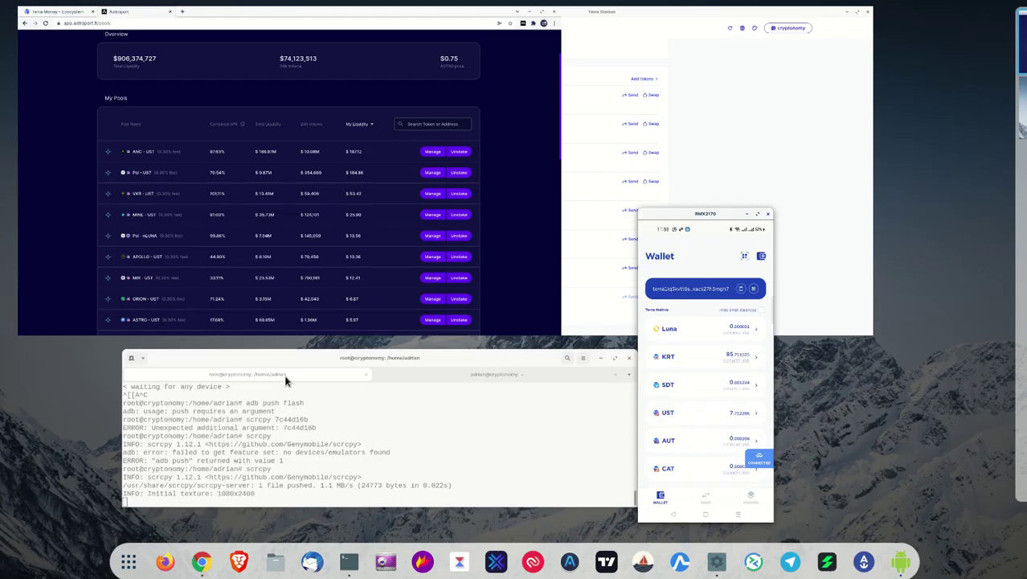
pyautogui.press('super')
pyautogui.click(758, 160)
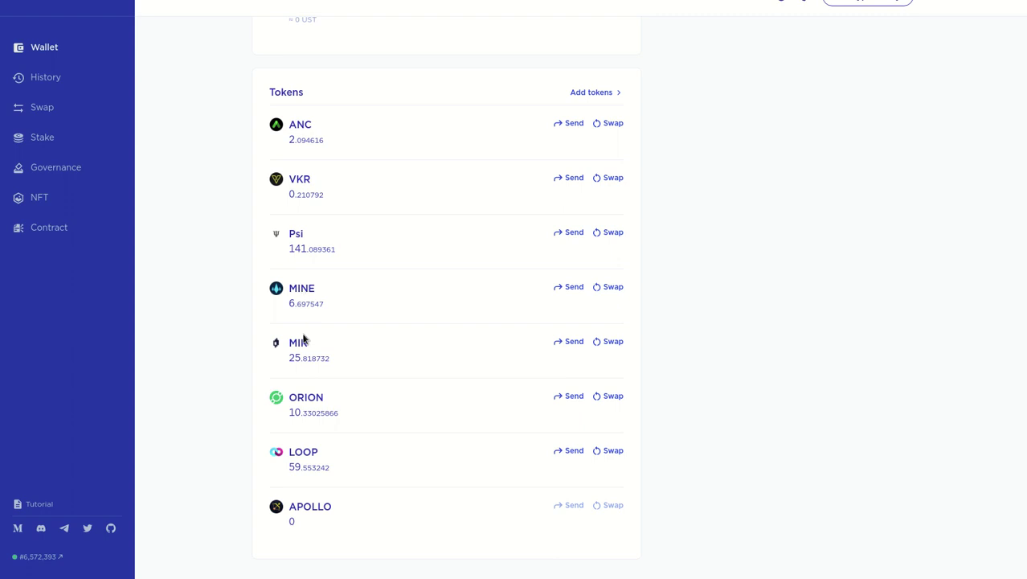
pyautogui.hotkey('alt', 'Tab')
pyautogui.hotkey('alt', 'Tab')
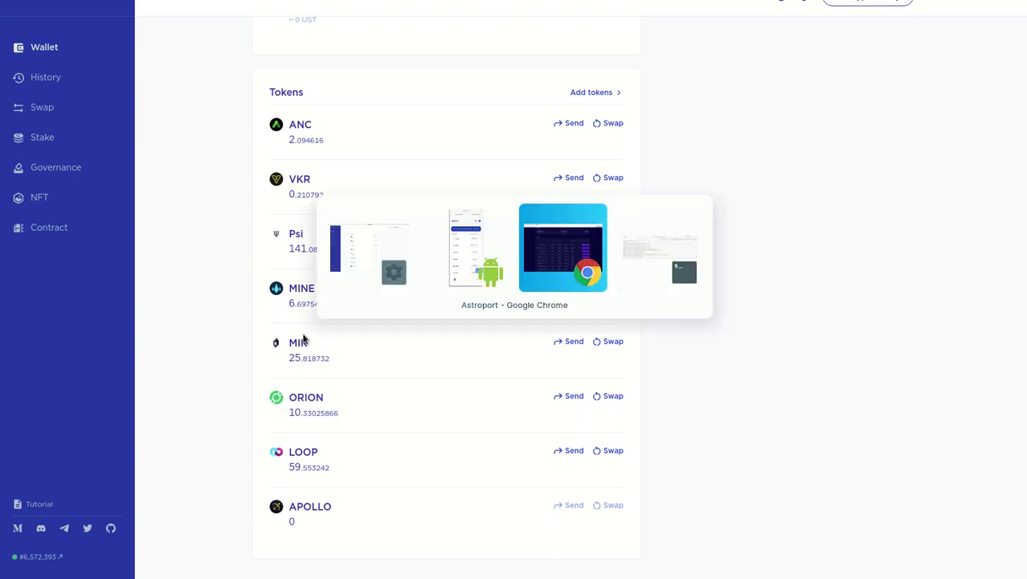
# Provide 141.089361 Psi (the maximum) and 3.451197 UST to the Psi-UST pool and complete the transaction in the phone wallet
pyautogui.scroll(-1, 678, 373)
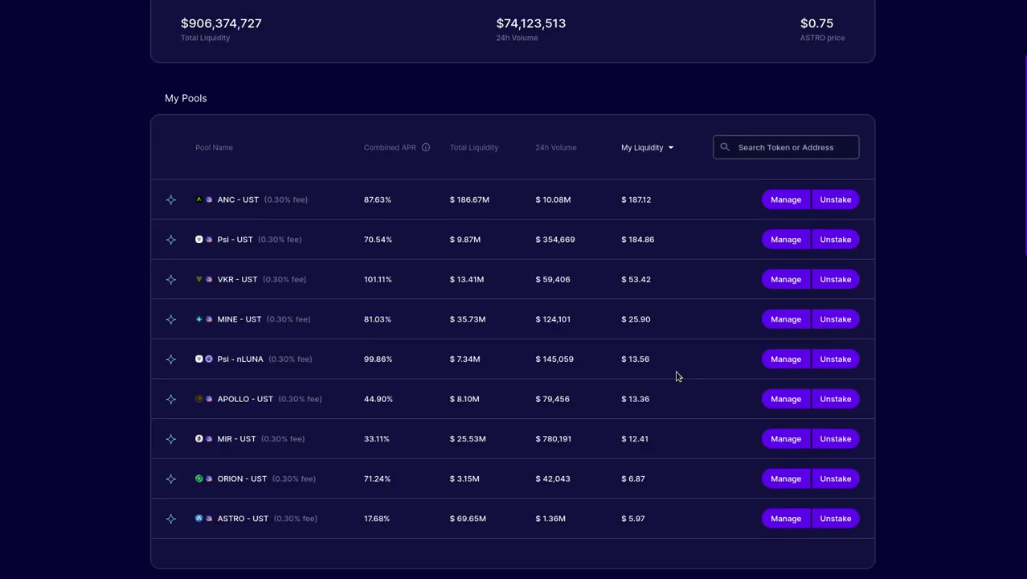
pyautogui.click(786, 237)
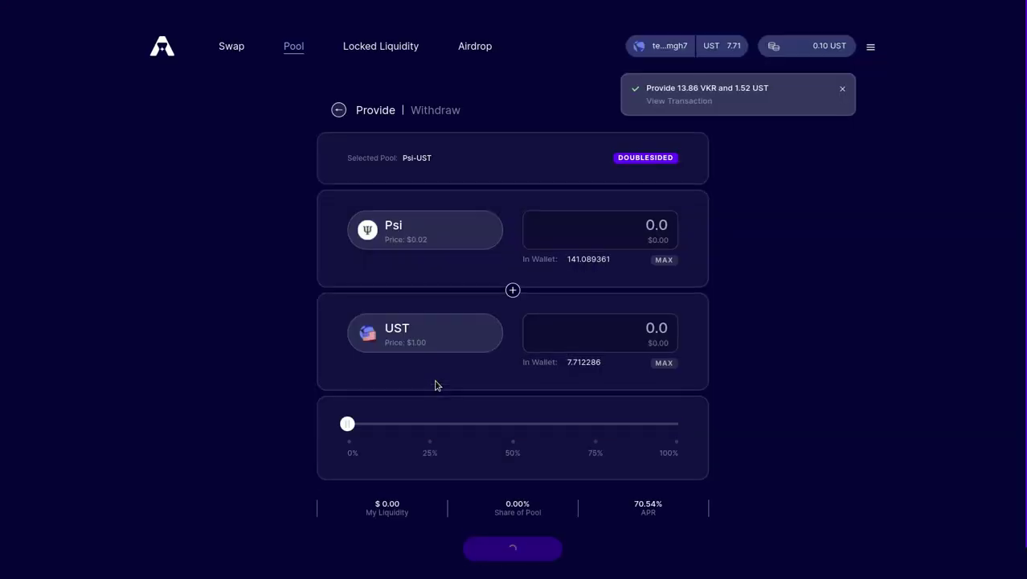
pyautogui.click(662, 260)
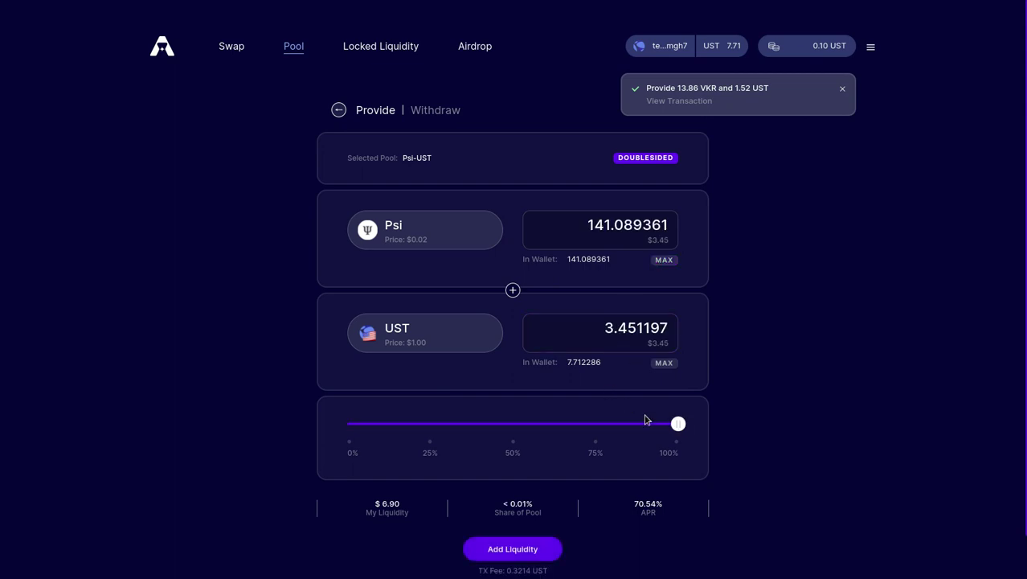
pyautogui.click(522, 557)
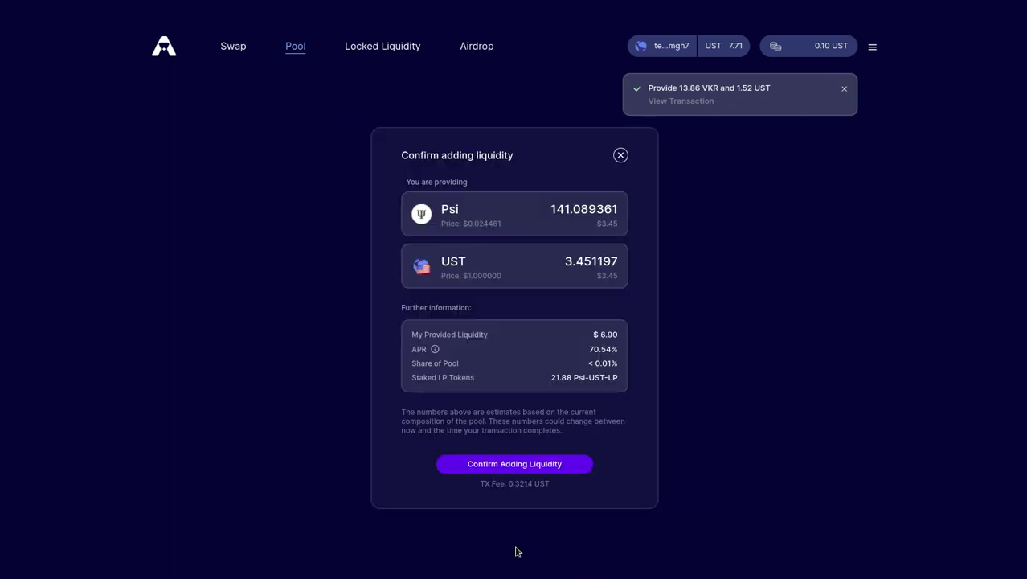
pyautogui.click(523, 466)
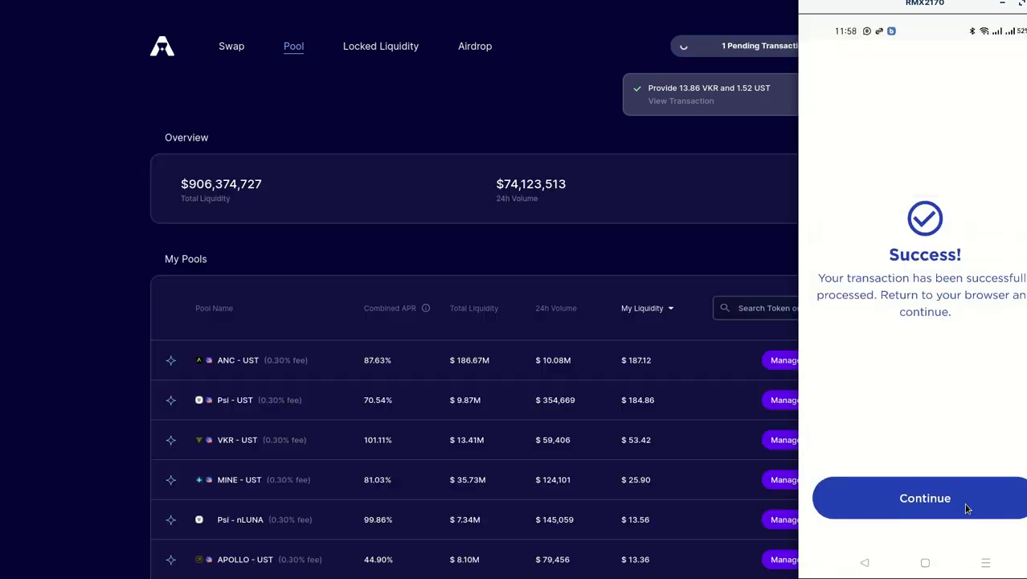
pyautogui.click(947, 498)
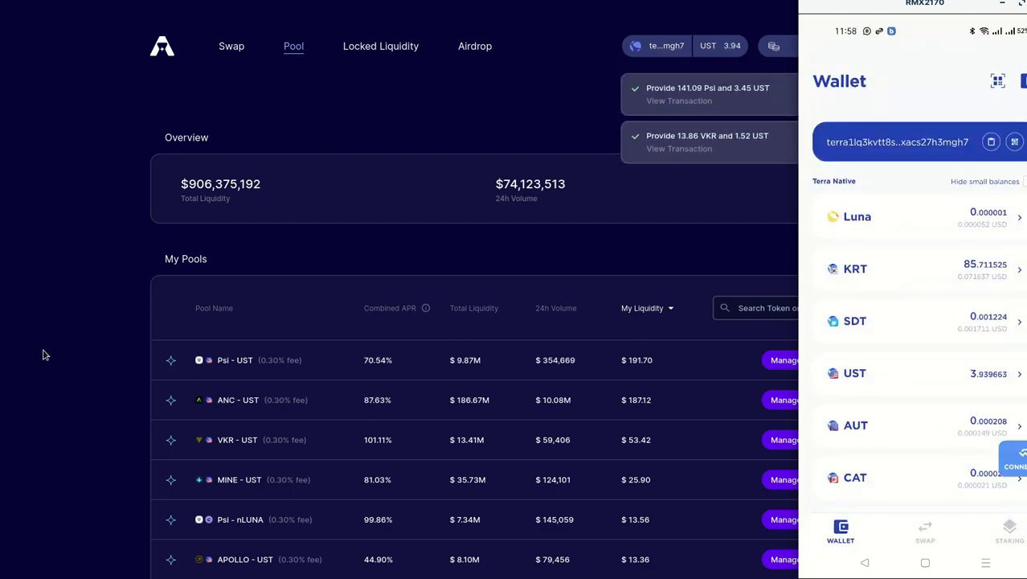
# Switch to Terra Station to read the remaining token balances after the Psi deposit, and return to Astroport
pyautogui.press('super+w')
pyautogui.click(562, 149)
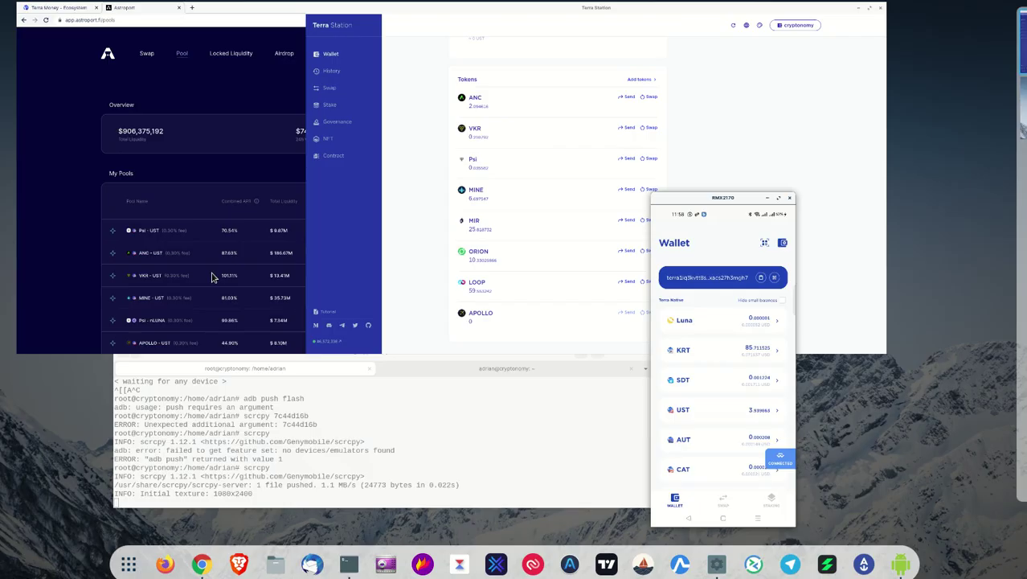
pyautogui.press('super')
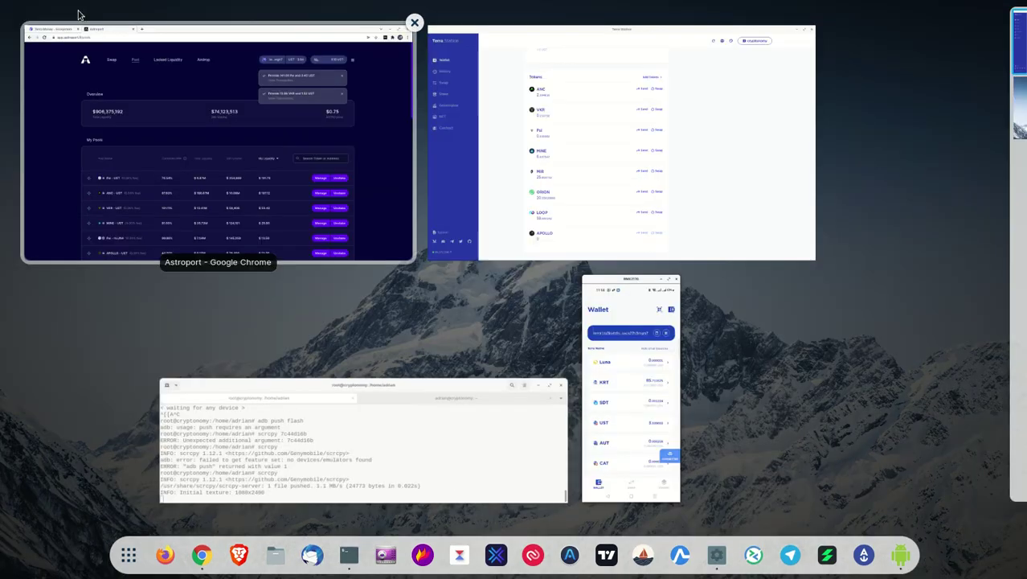
pyautogui.click(50, 122)
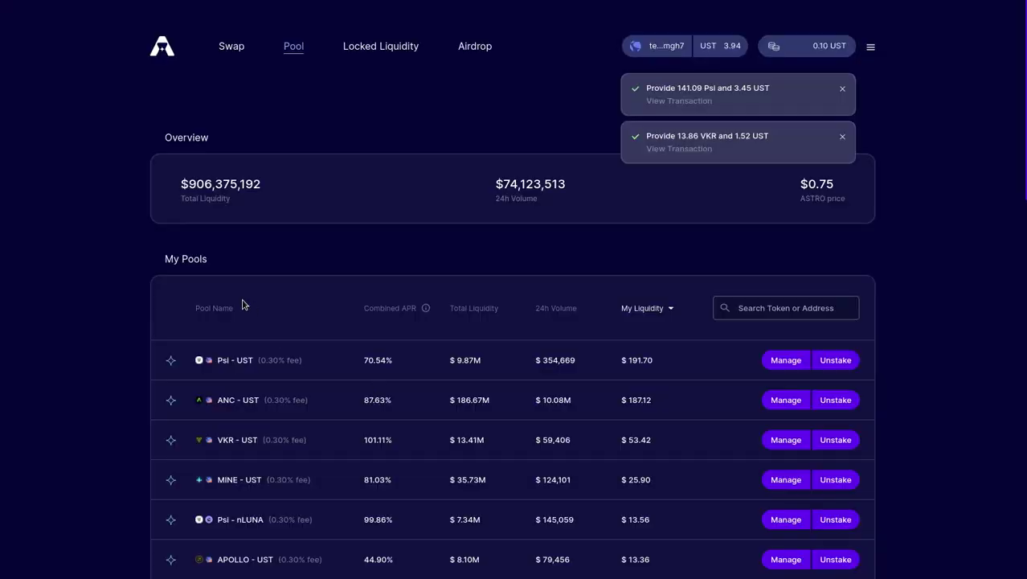
# Provide 6.697547 MINE (the maximum) and 0.245721 UST to the MINE-UST pool and complete the transaction in the phone wallet
pyautogui.scroll(-2, 243, 304)
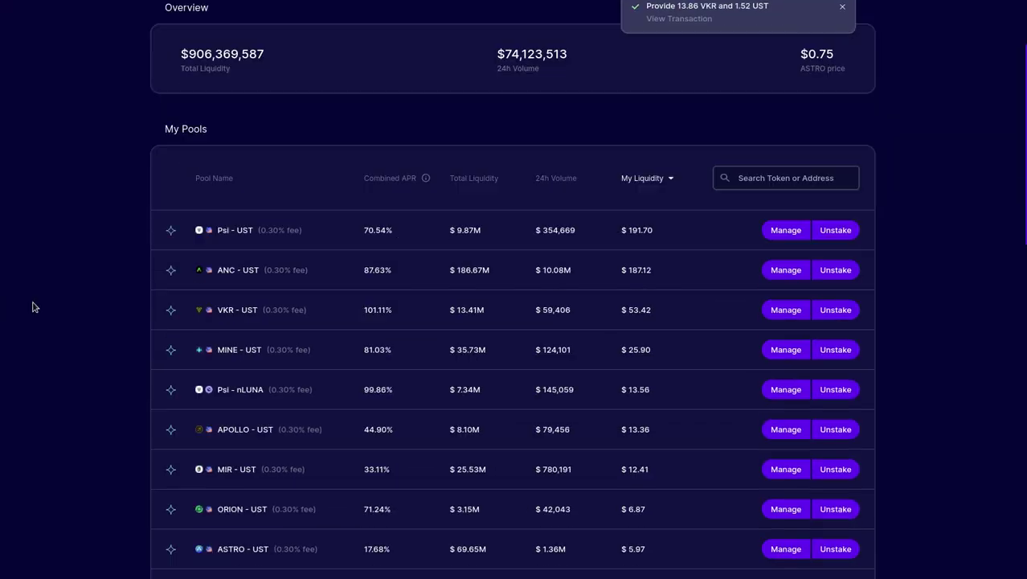
pyautogui.click(794, 350)
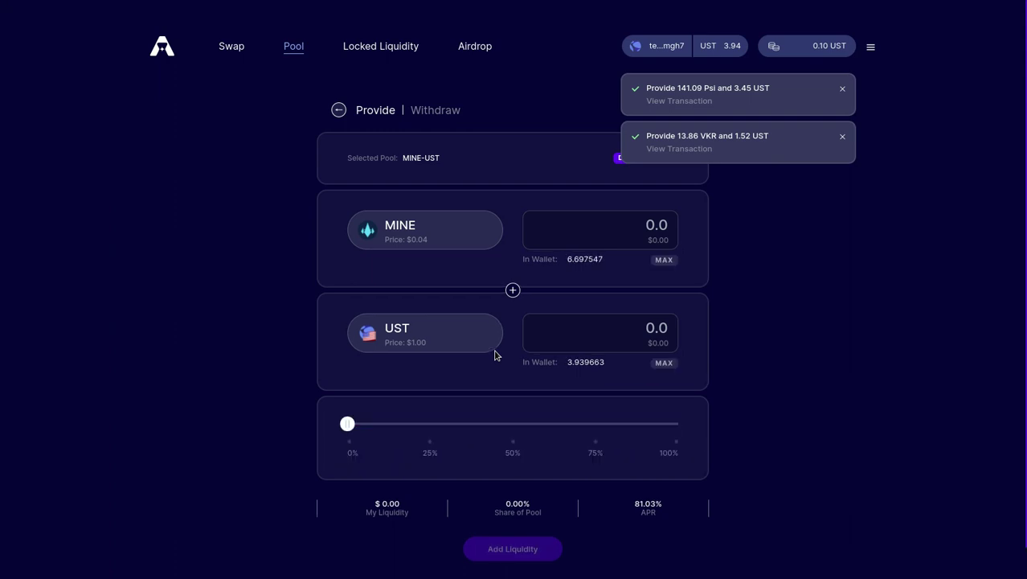
pyautogui.click(662, 261)
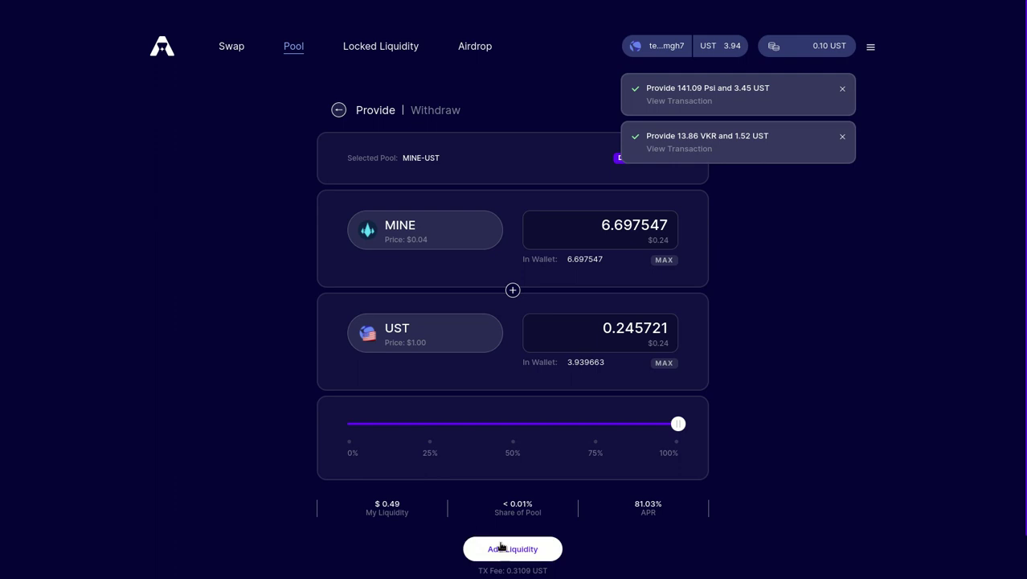
pyautogui.click(499, 548)
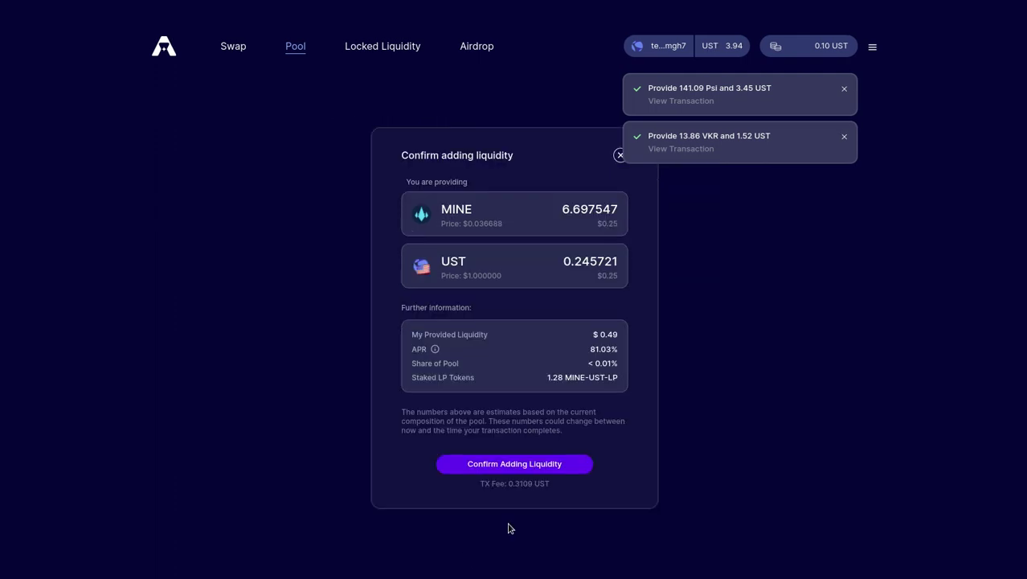
pyautogui.click(496, 466)
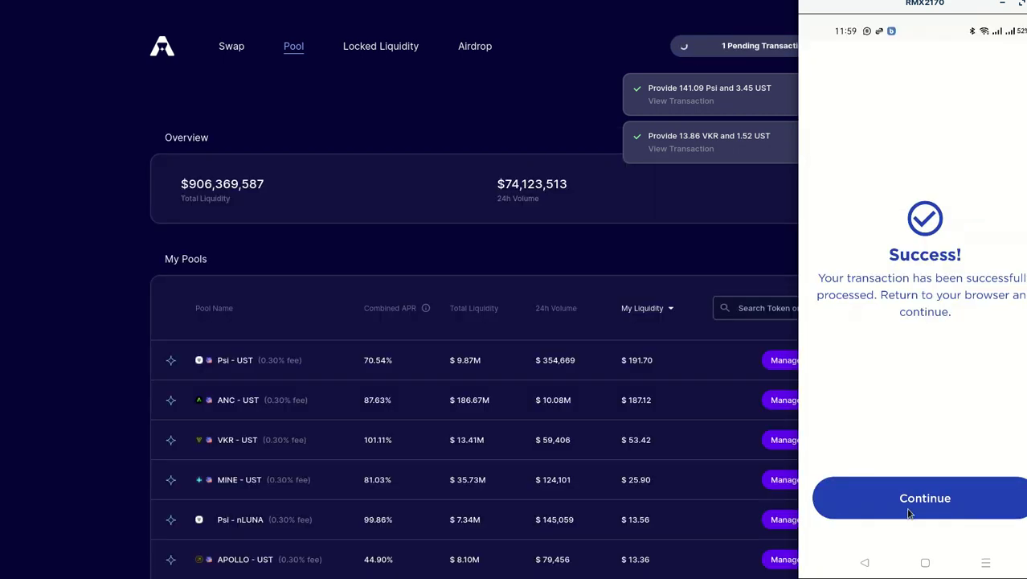
pyautogui.click(909, 508)
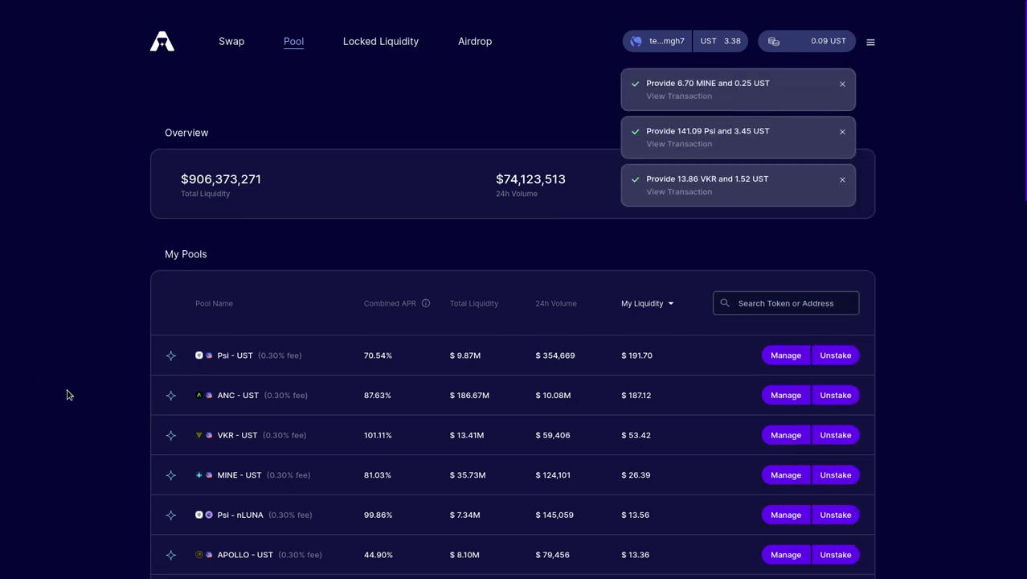
# Check the MINE-UST position in My Pools, read the leftover token balances in Terra Station, and switch back to Astroport
pyautogui.scroll(-2, 69, 394)
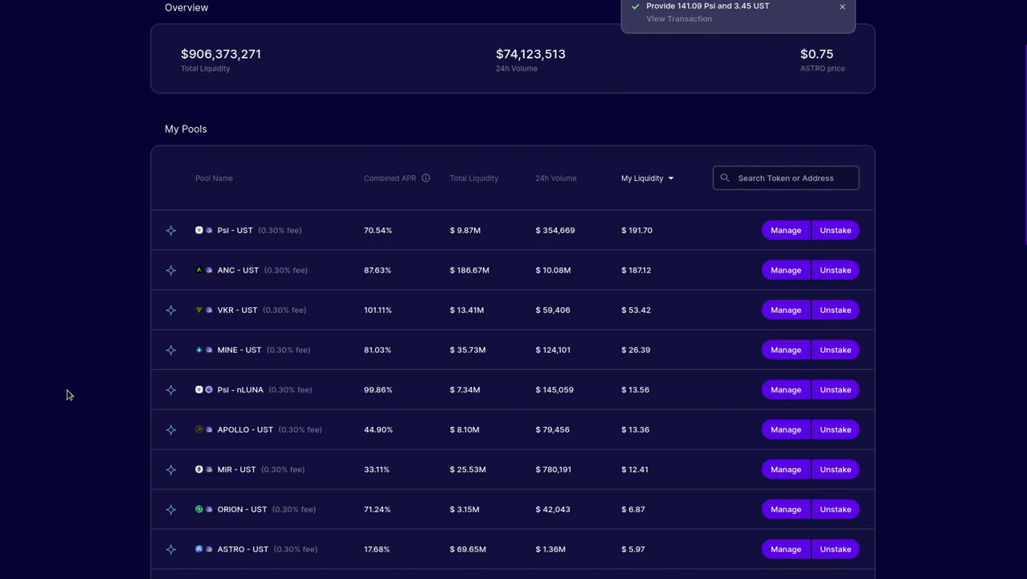
pyautogui.press('super')
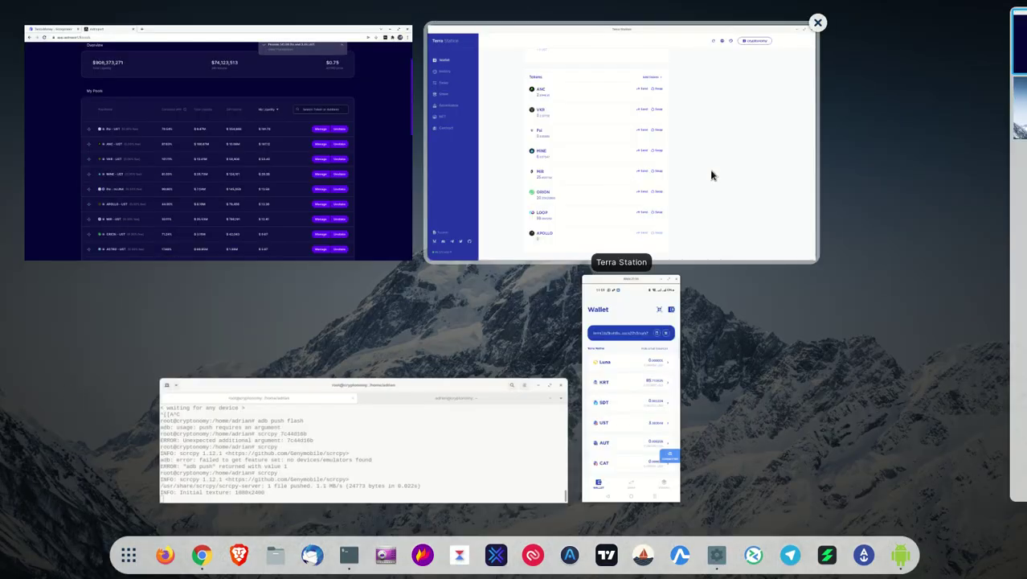
pyautogui.click(712, 174)
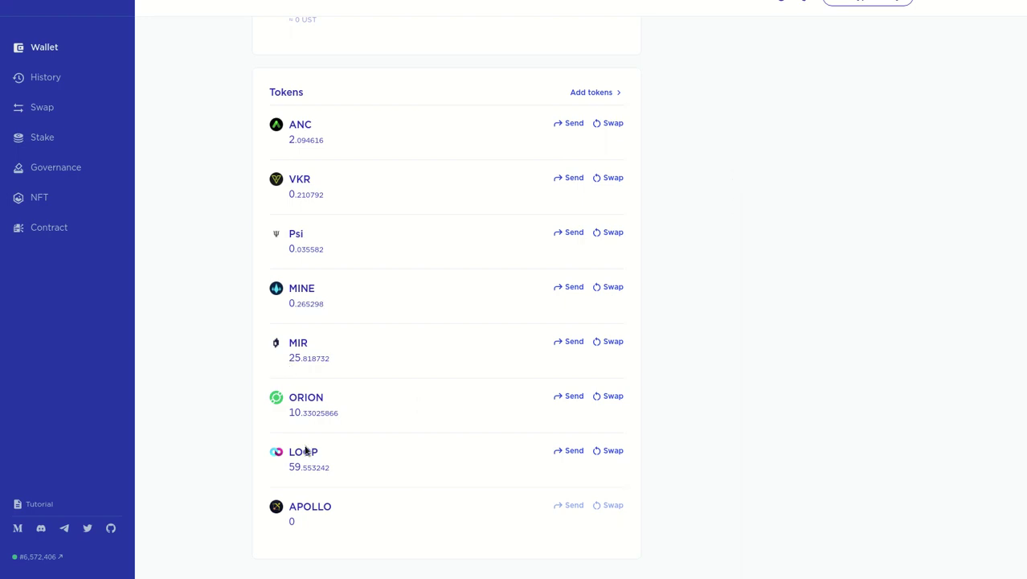
pyautogui.hotkey('alt', 'Tab')
# Try to provide 2.861405 MIR and 3.383042 UST, the maximum amounts, to the MIR-UST pool
pyautogui.scroll(-1, 270, 395)
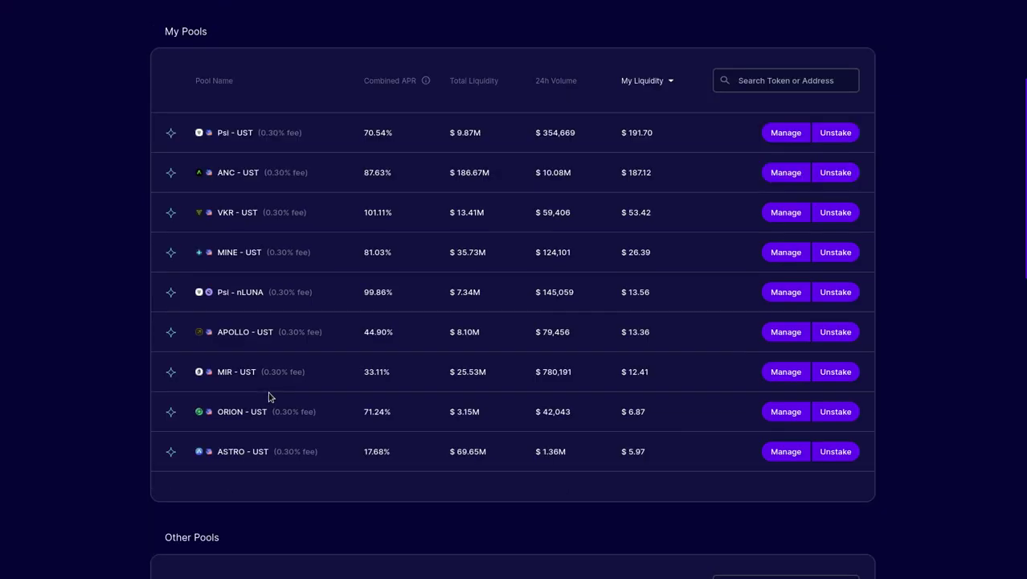
pyautogui.click(786, 371)
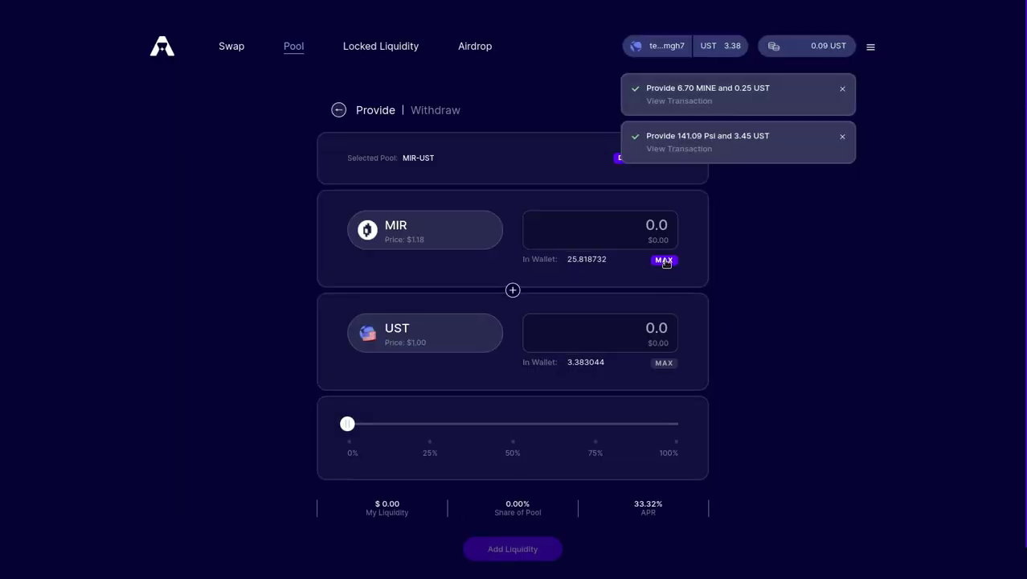
pyautogui.click(664, 260)
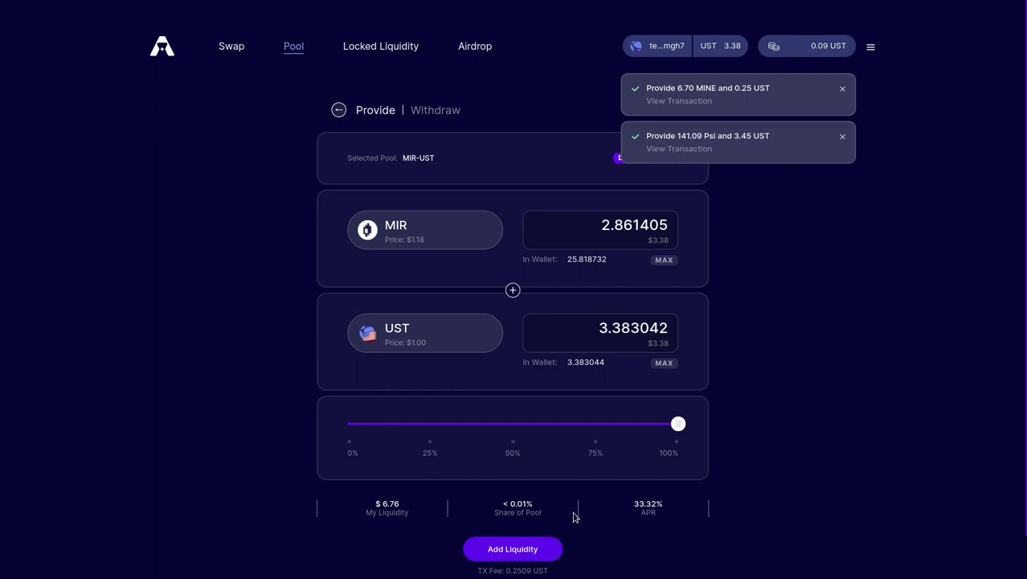
pyautogui.click(519, 549)
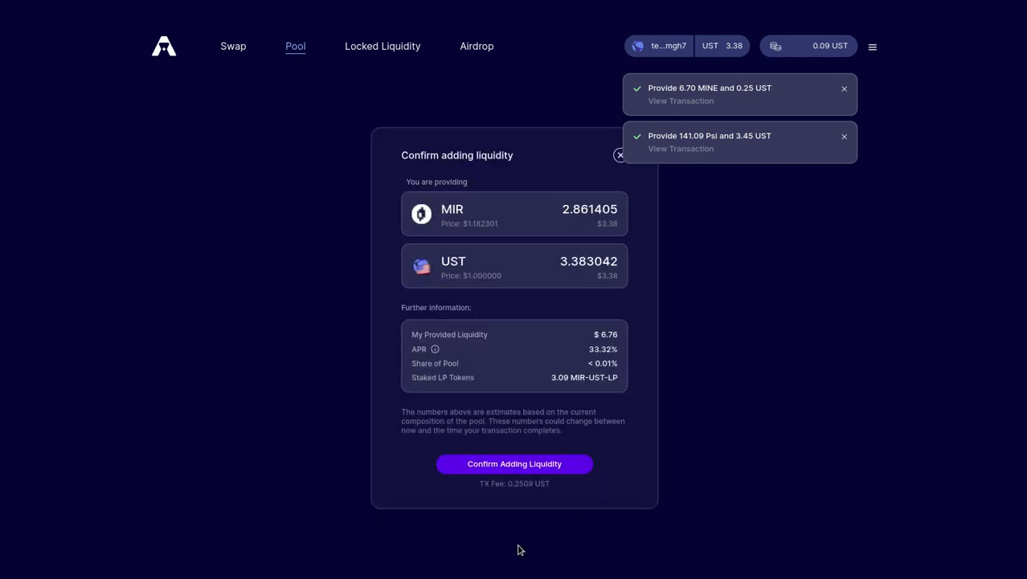
pyautogui.click(522, 463)
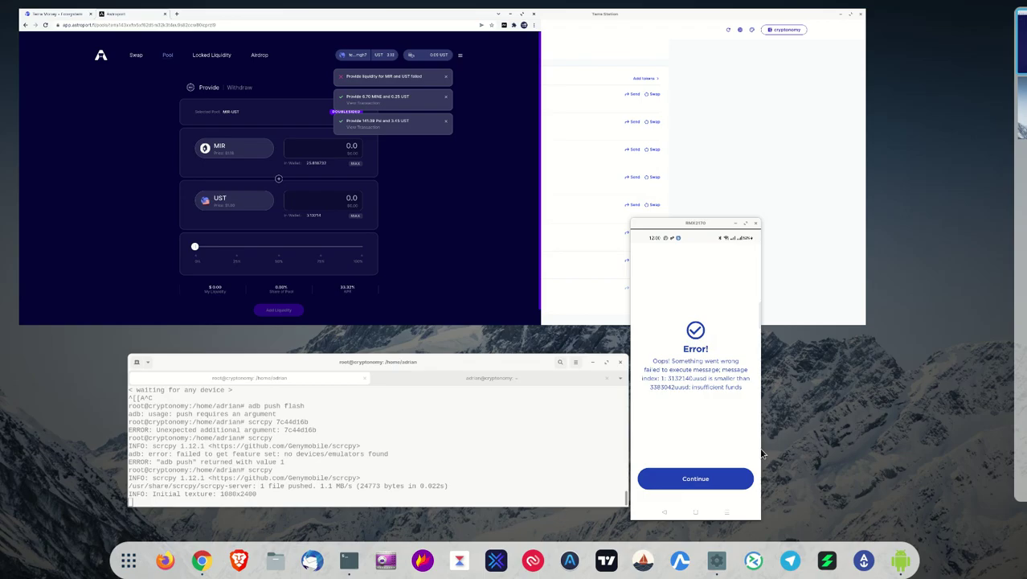
# Read the transaction result in the phone wallet, check the UST balance in Terra Station, and return to Astroport
pyautogui.press('super')
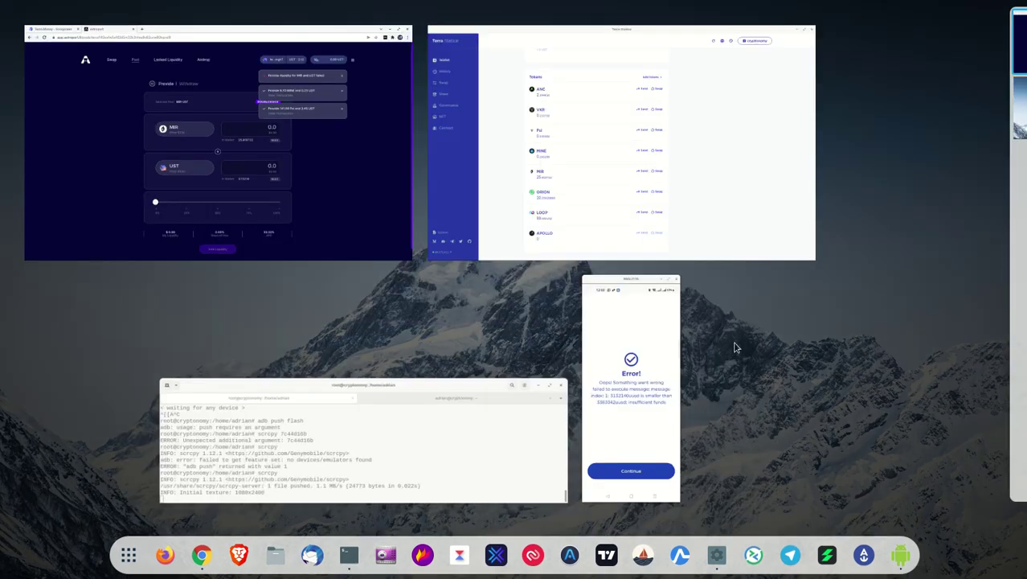
pyautogui.click(705, 213)
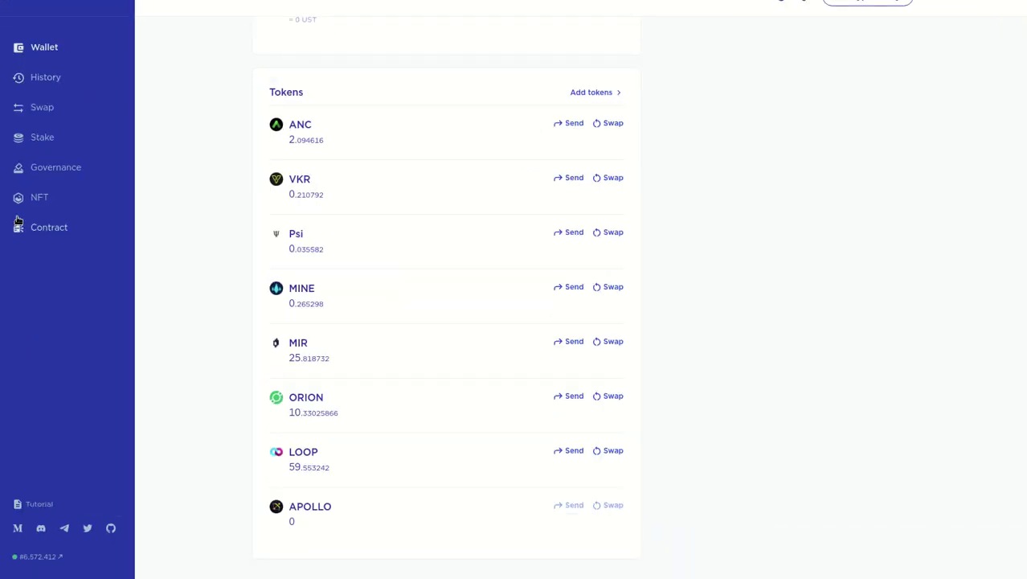
pyautogui.scroll(12, 339, 300)
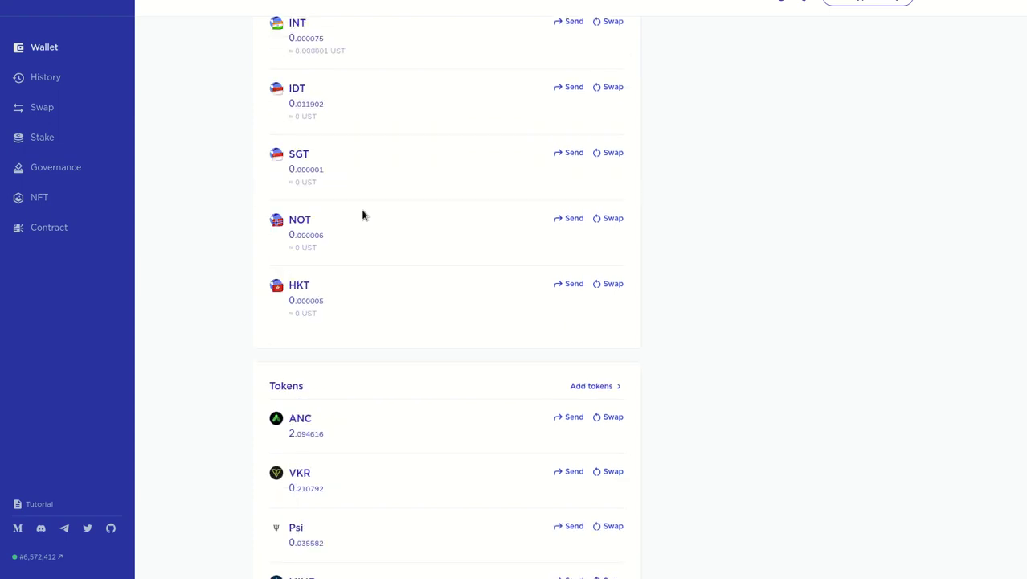
pyautogui.scroll(6, 370, 214)
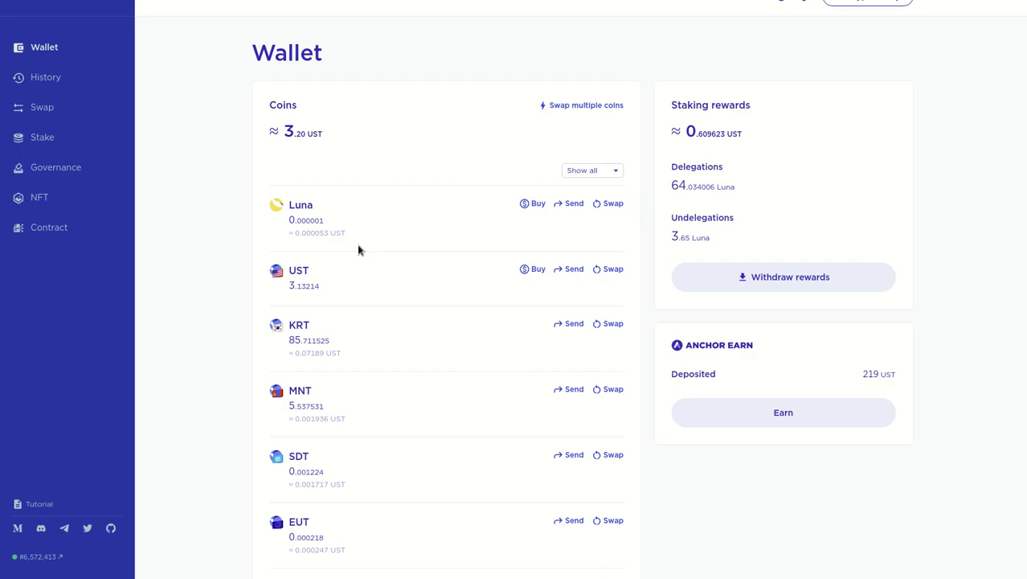
pyautogui.hotkey('ctrl', 'Tab')
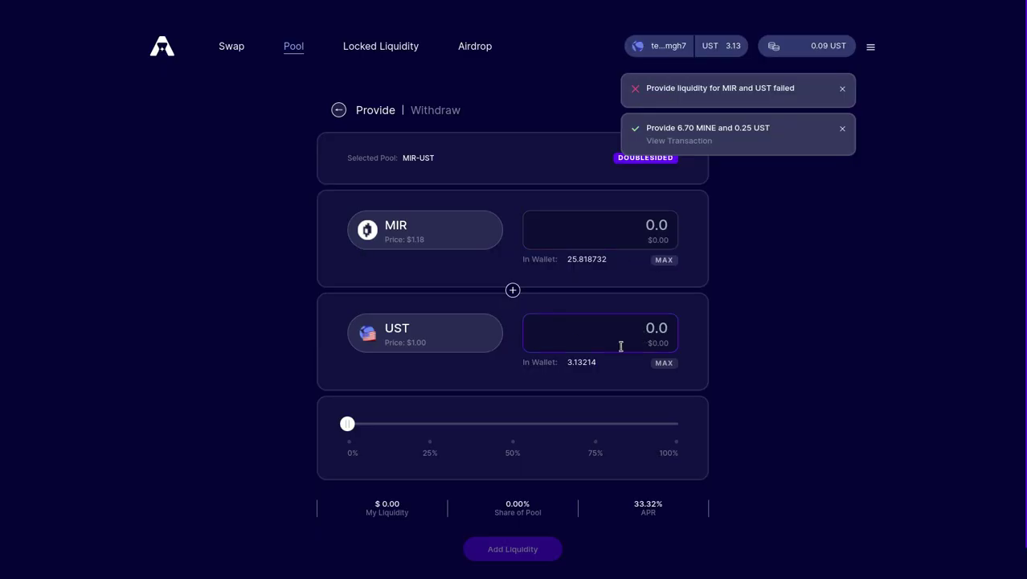
# Try to provide 3 UST and 2.537424 MIR to the MIR-UST pool and open the phone wallet for signing
pyautogui.click(664, 362)
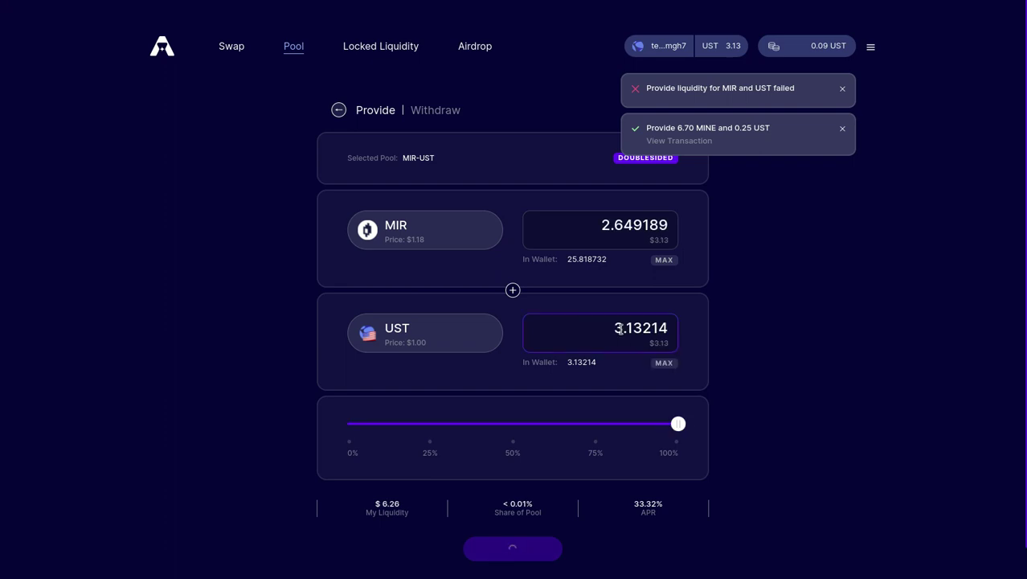
pyautogui.moveTo(614, 328); pyautogui.dragTo(679, 329)
pyautogui.write('3')
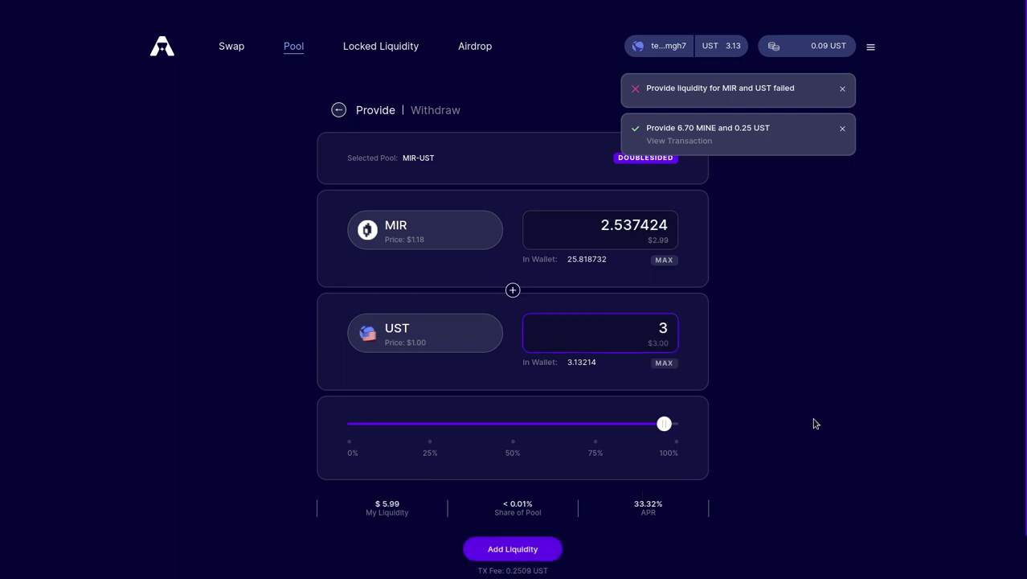
pyautogui.click(533, 548)
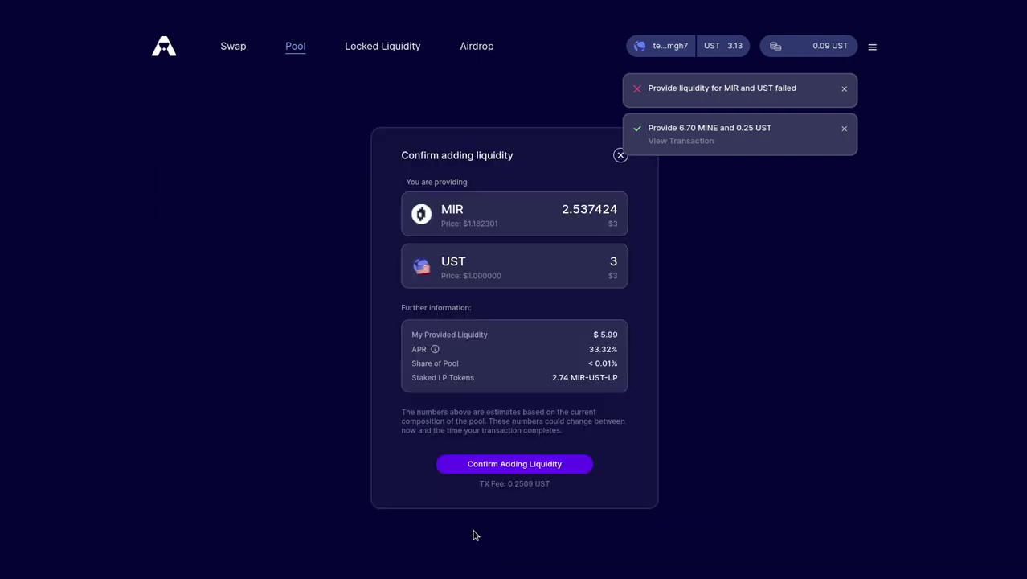
pyautogui.click(501, 466)
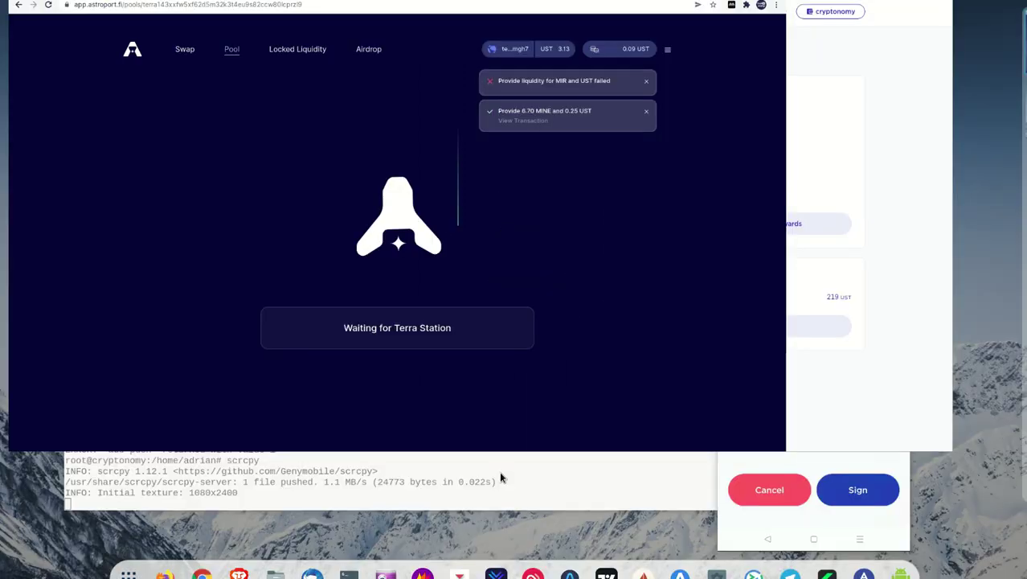
pyautogui.press('super')
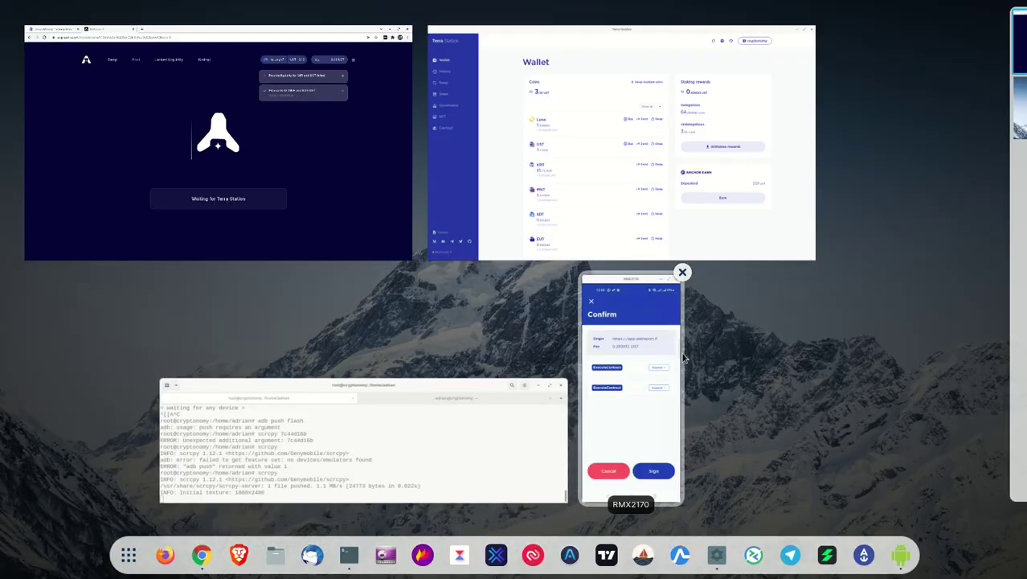
pyautogui.click(631, 378)
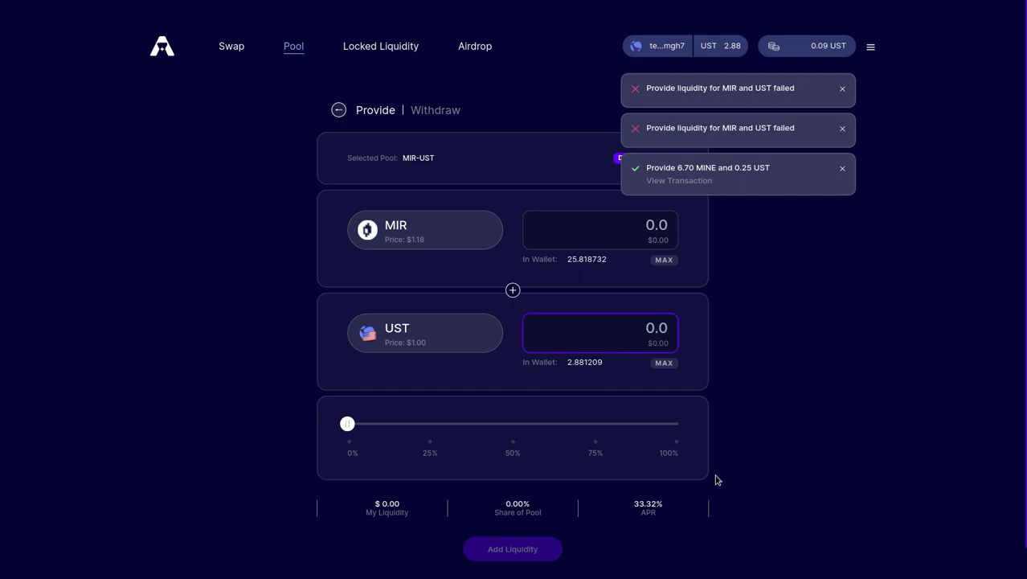
# Provide 2.11452 MIR and 2.5 UST to the MIR-UST pool, dismissing old notifications, and sign and complete the transaction in the phone wallet
pyautogui.write('2.5')
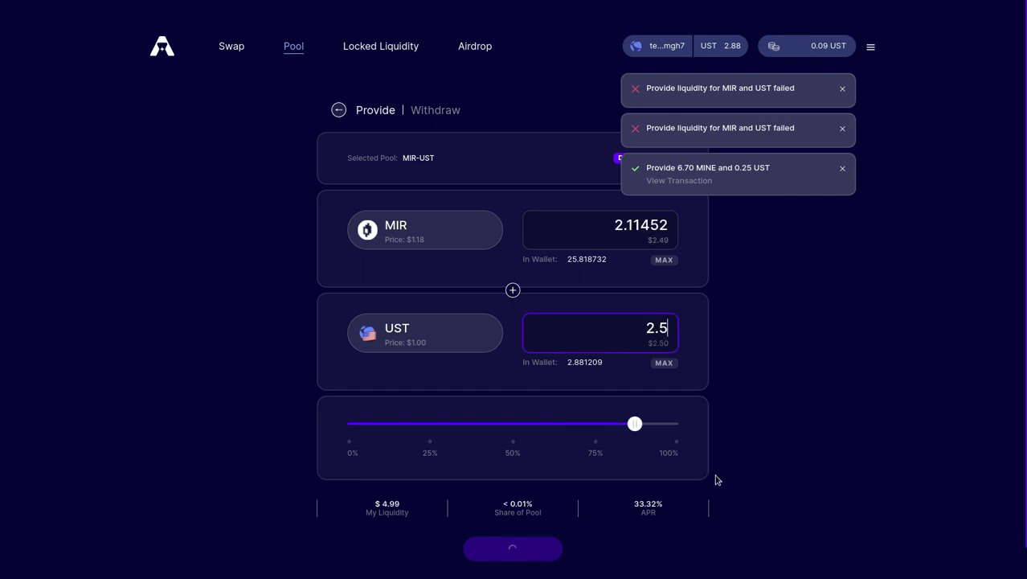
pyautogui.click(842, 168)
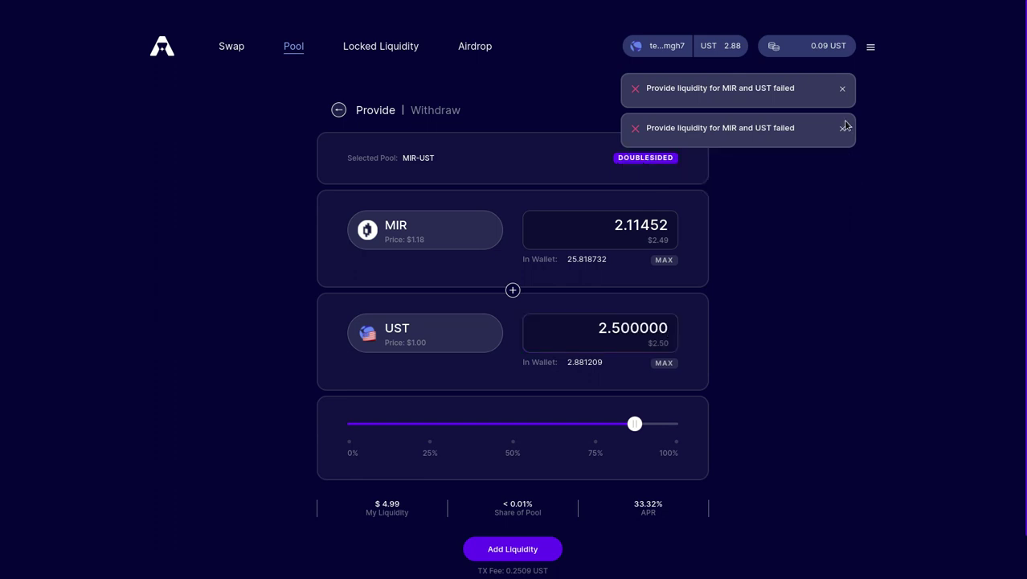
pyautogui.click(843, 131)
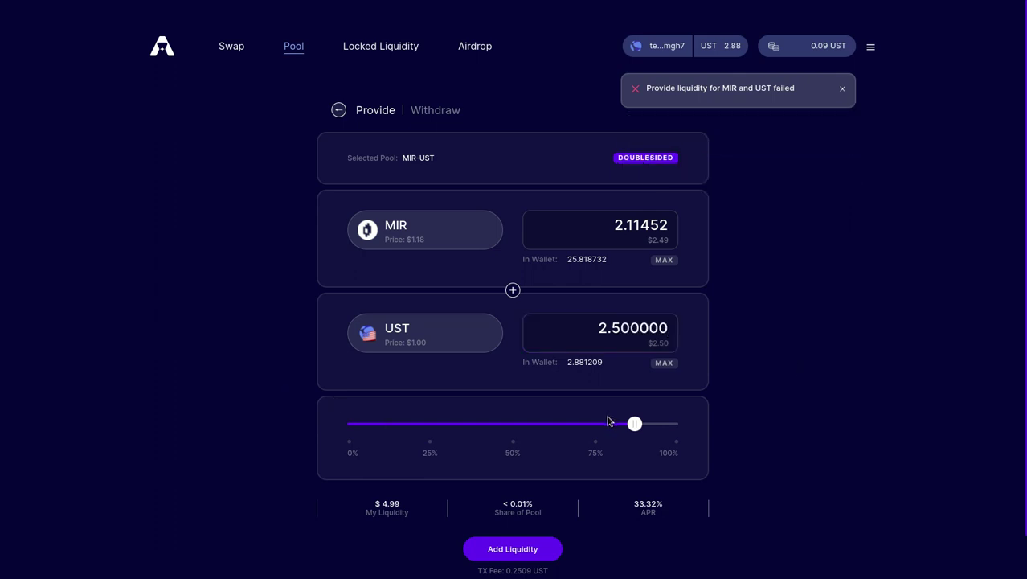
pyautogui.click(506, 550)
pyautogui.click(506, 466)
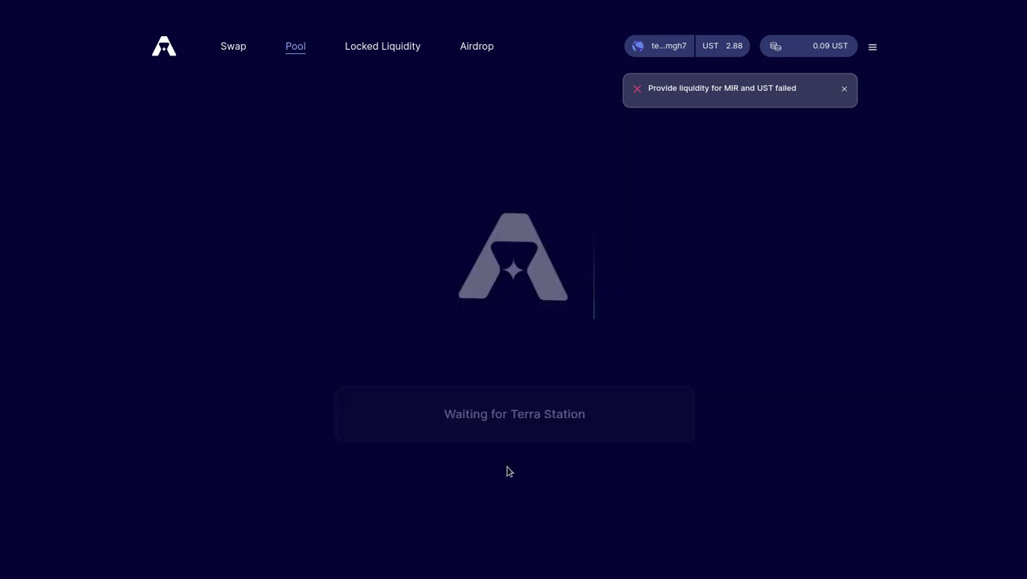
pyautogui.press('super')
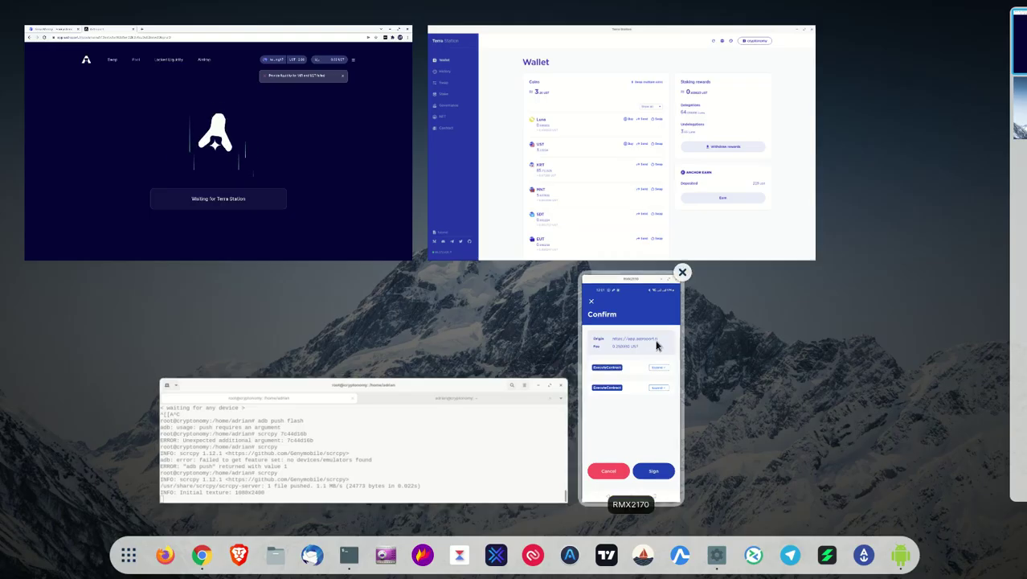
pyautogui.click(656, 345)
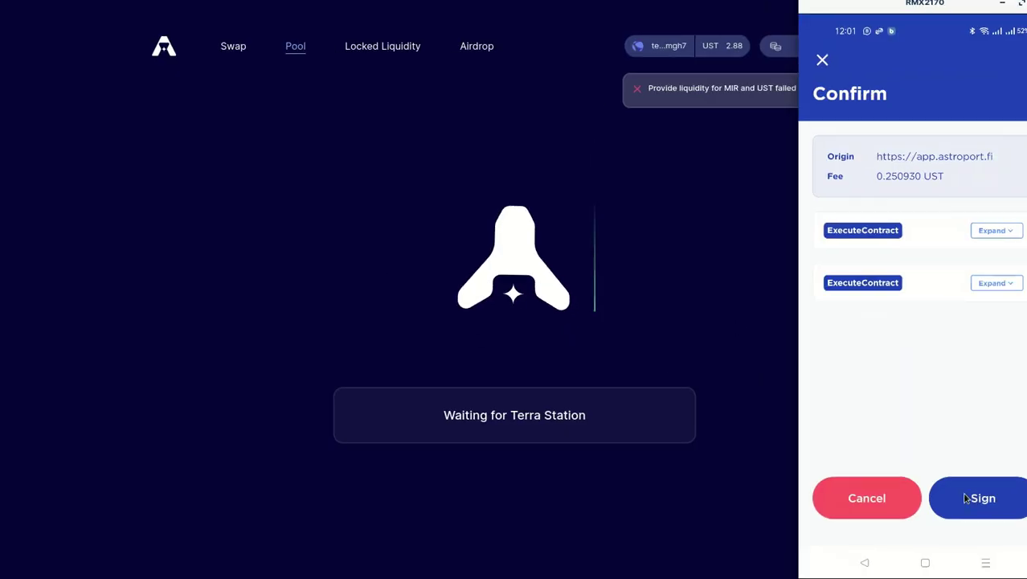
pyautogui.click(653, 471)
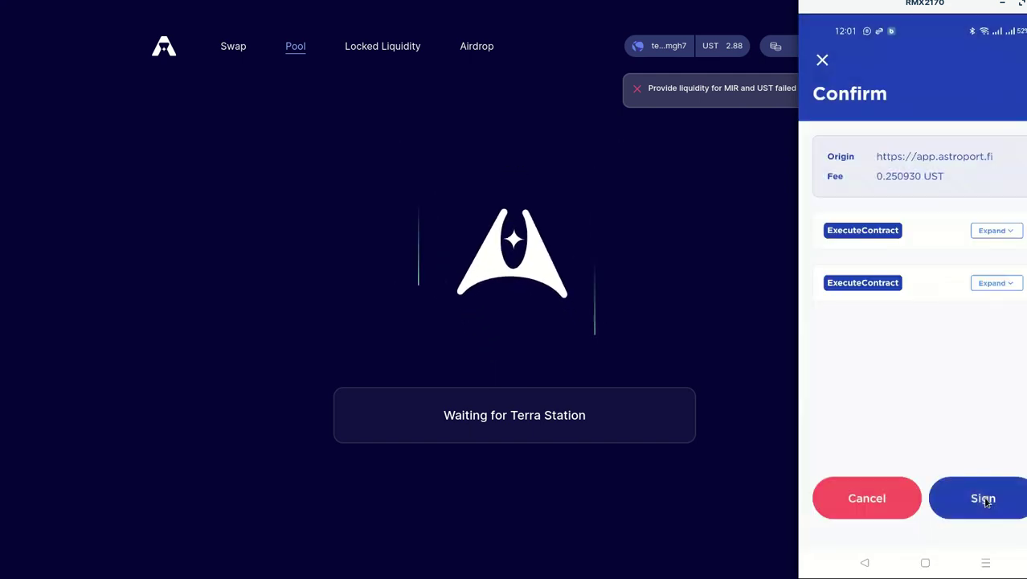
pyautogui.click(984, 499)
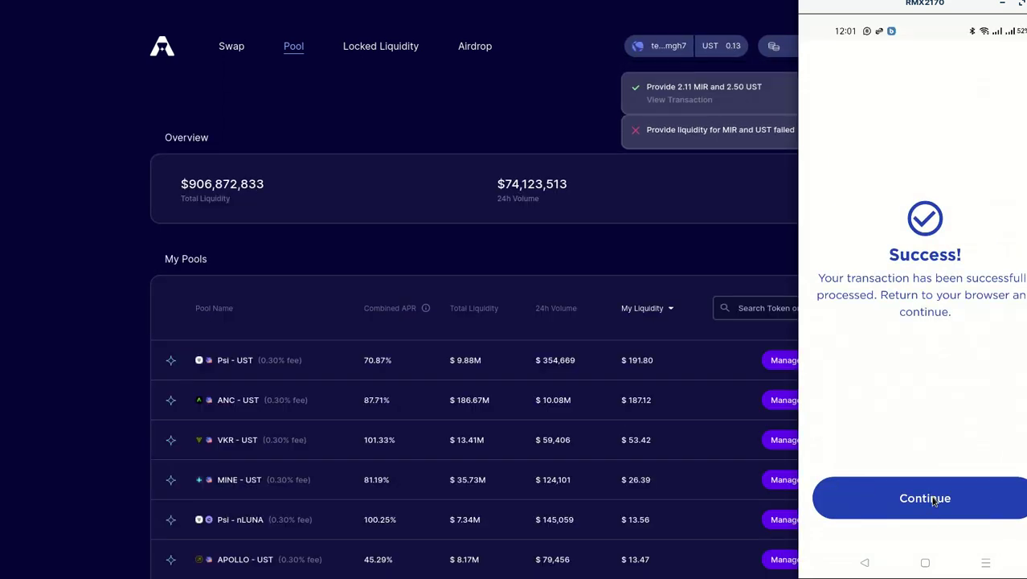
pyautogui.click(934, 503)
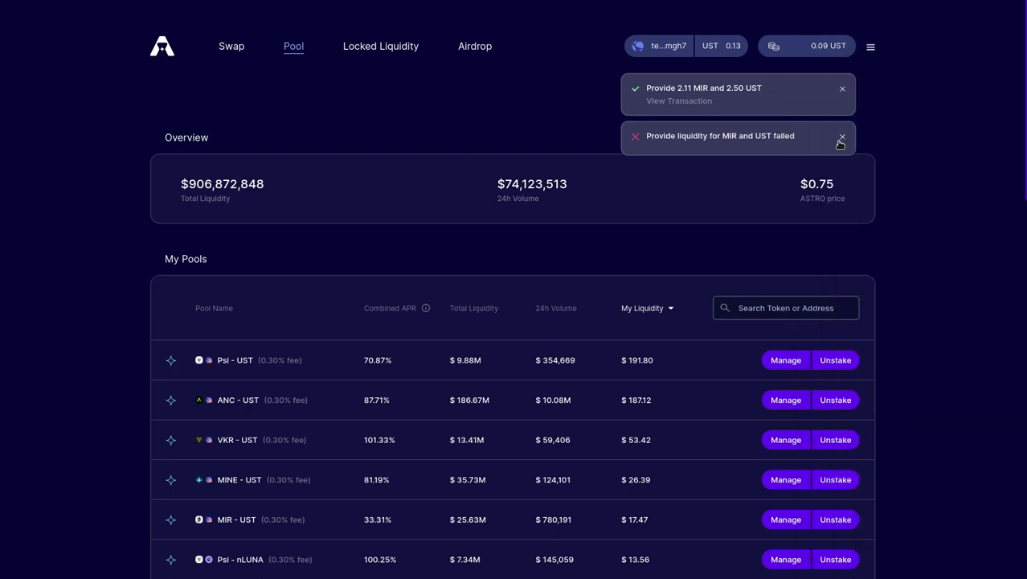
# Dismiss the remaining failure notification and check the MIR-UST position in My Pools
pyautogui.click(842, 138)
pyautogui.scroll(-3, 80, 333)
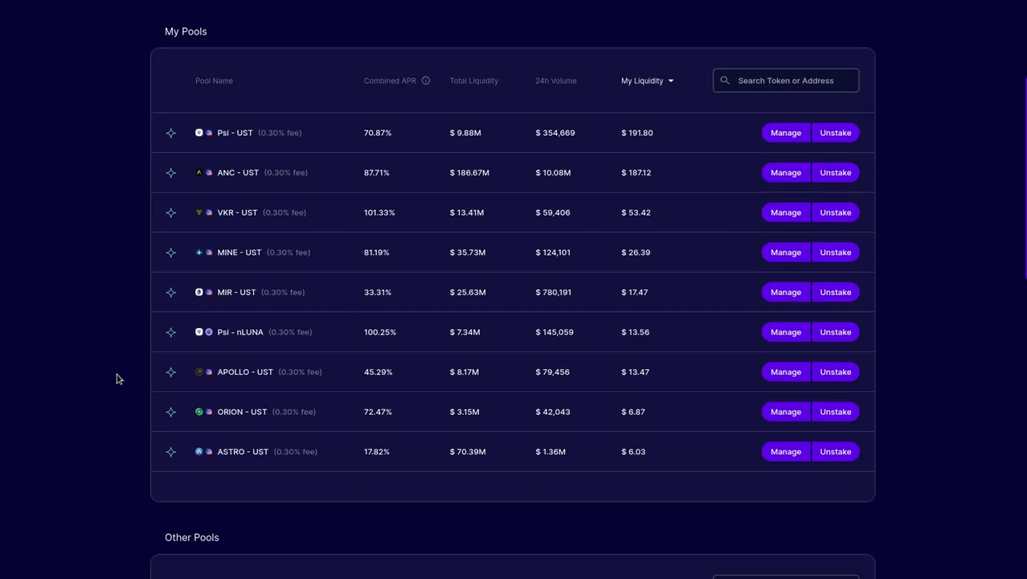
pyautogui.scroll(3, 54, 367)
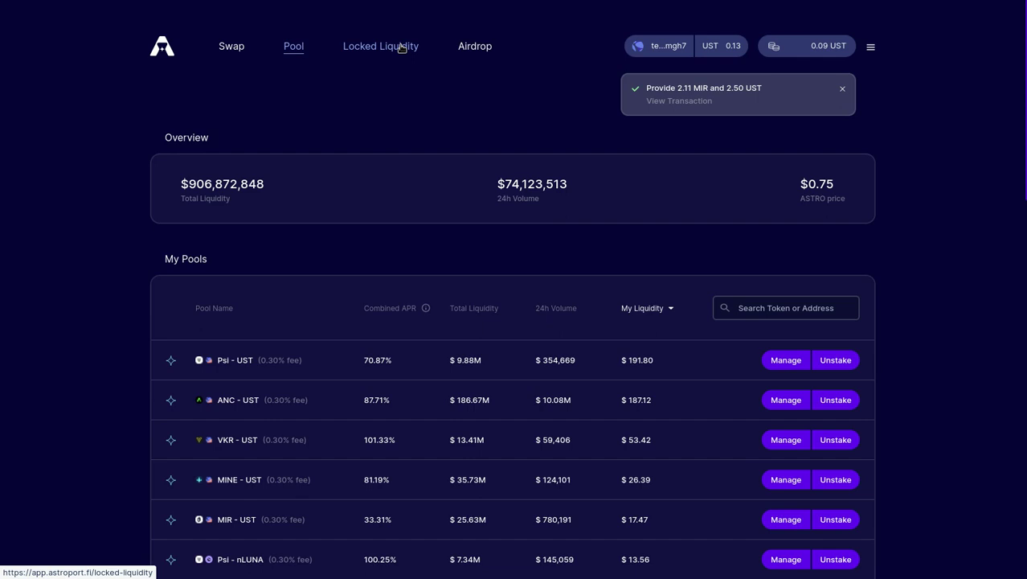
# Examine the Locked Liquidity page for Phase 1 lockdrop positions and the ASTRO-UST bootstrapping pool's rewards and unlock date
pyautogui.click(401, 48)
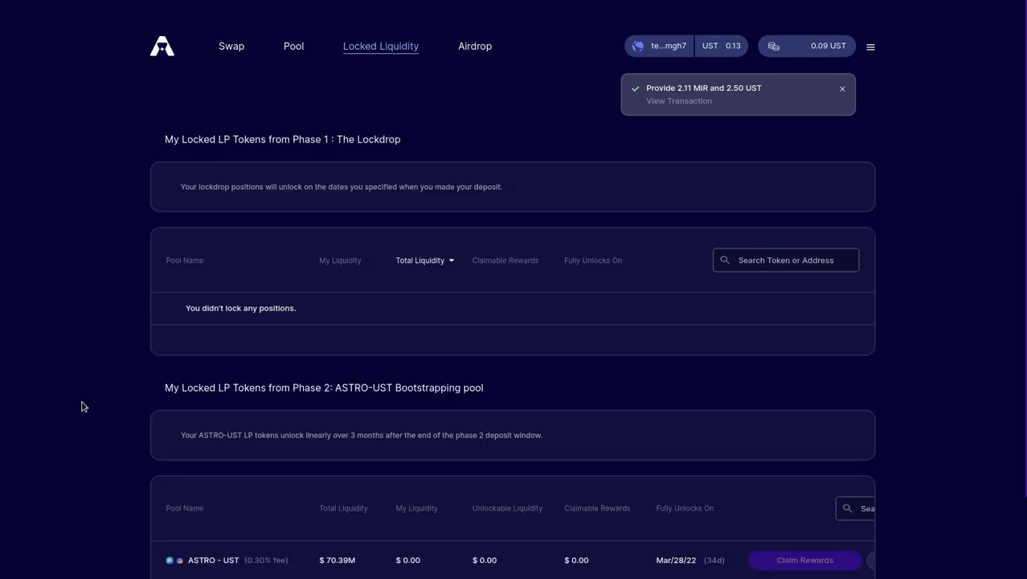
pyautogui.scroll(-2, 80, 406)
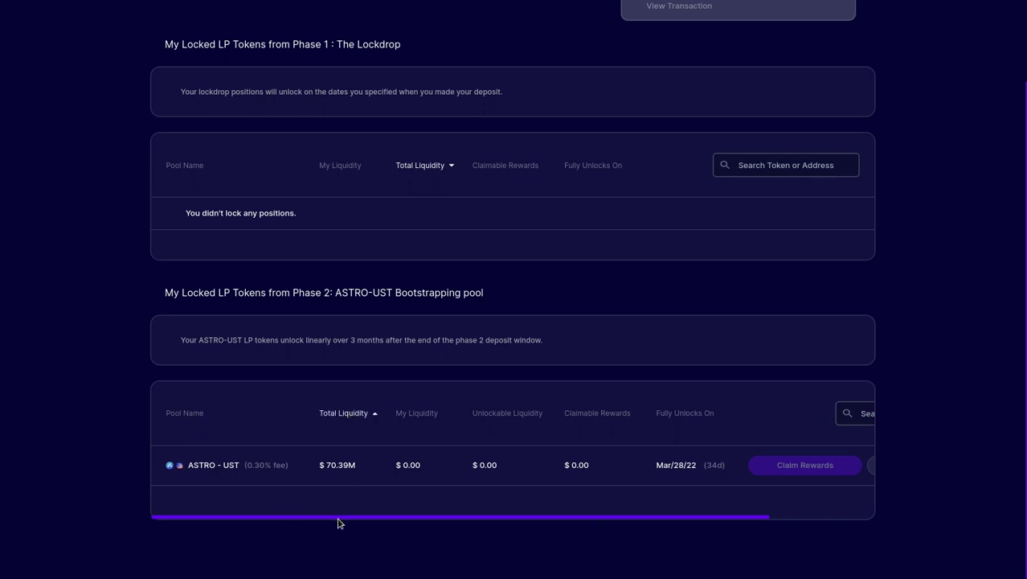
pyautogui.moveTo(586, 518); pyautogui.dragTo(531, 526)
pyautogui.hscroll(3, 705, 521)
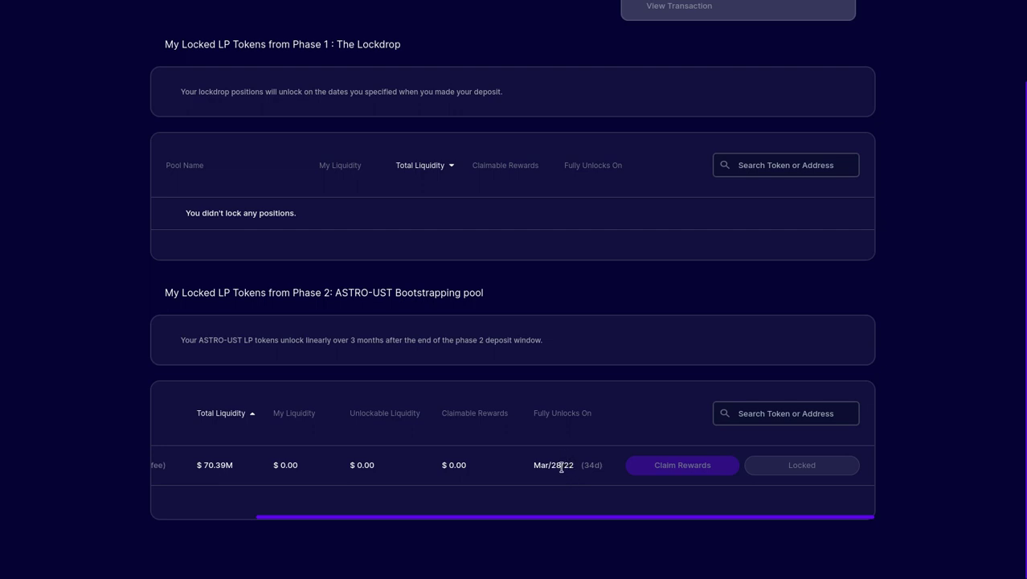
pyautogui.moveTo(561, 467); pyautogui.dragTo(528, 471)
pyautogui.hscroll(-3, 333, 505)
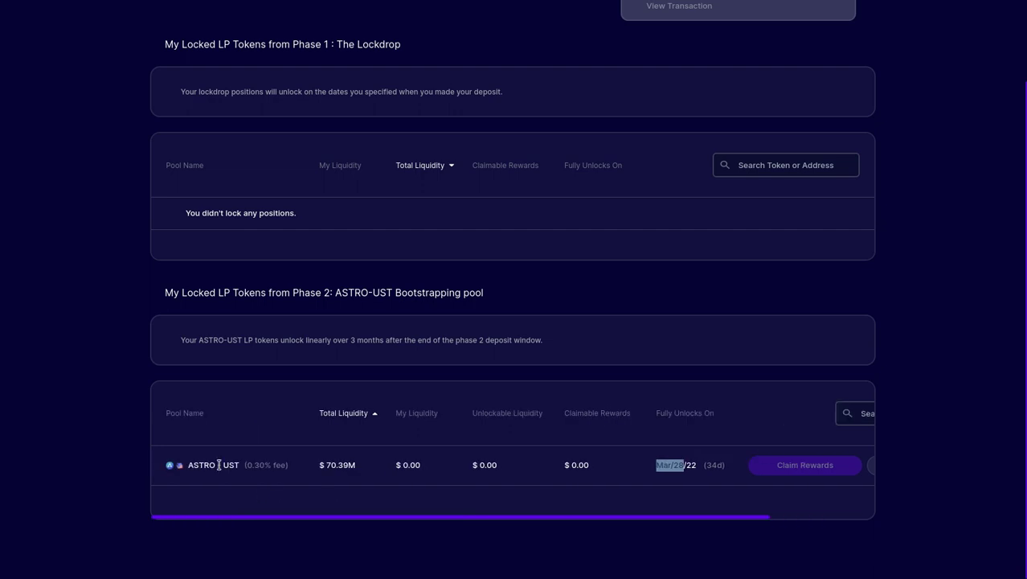
pyautogui.scroll(2, 253, 483)
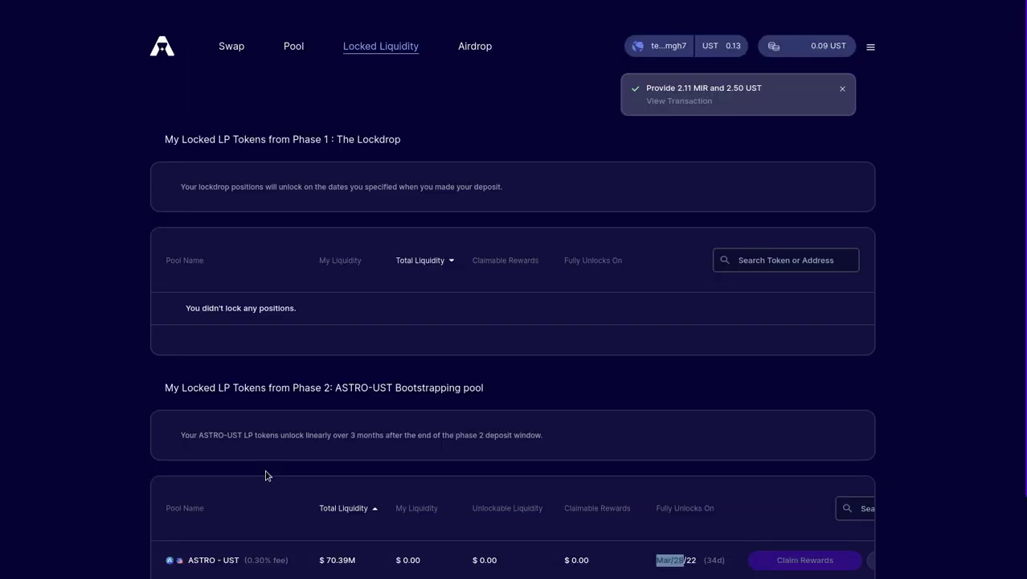
# Return to the Pool page and look through My Pools and Other Pools
pyautogui.click(290, 51)
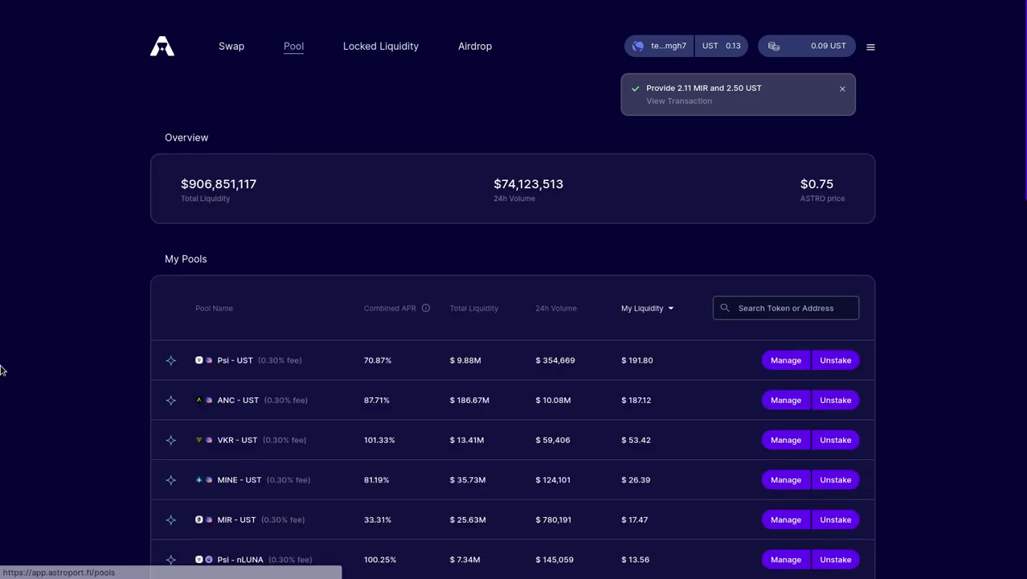
pyautogui.scroll(-4, 188, 452)
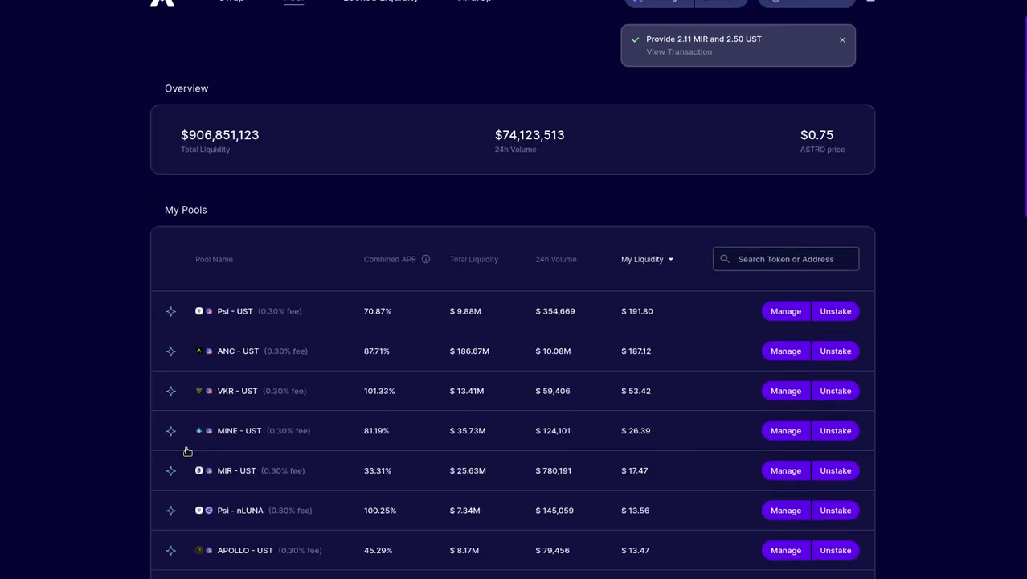
pyautogui.scroll(-3, 231, 543)
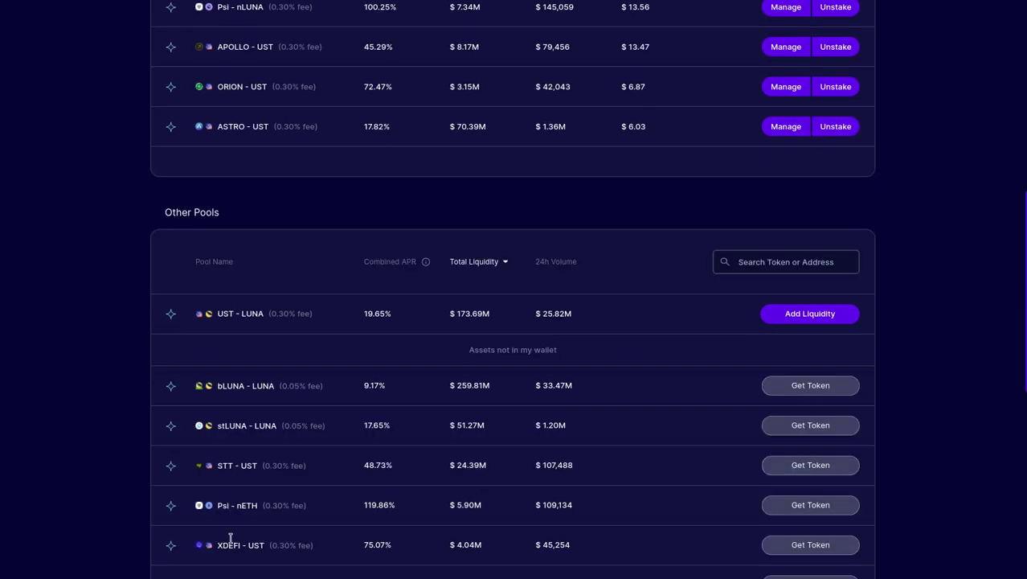
# Examine the rest of the Other Pools list for combined APR, total liquidity and 24h volume
pyautogui.scroll(-3, 694, 362)
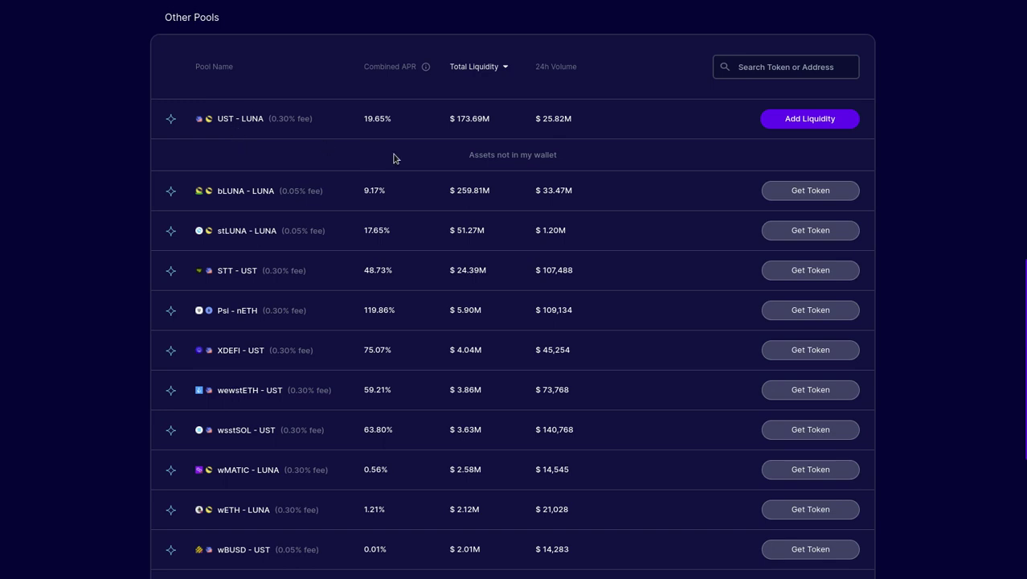
pyautogui.scroll(-4, 424, 197)
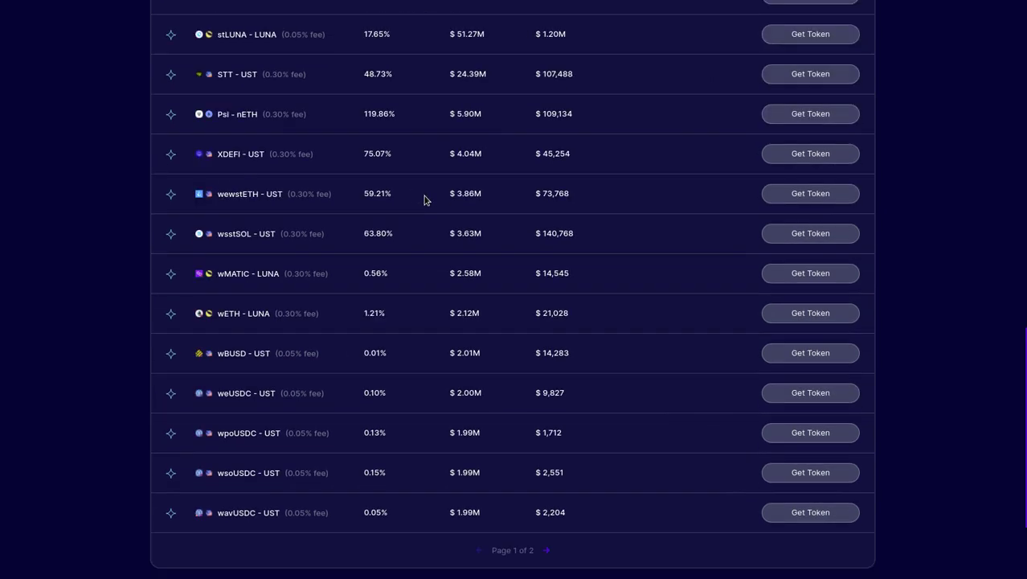
pyautogui.scroll(6, 425, 200)
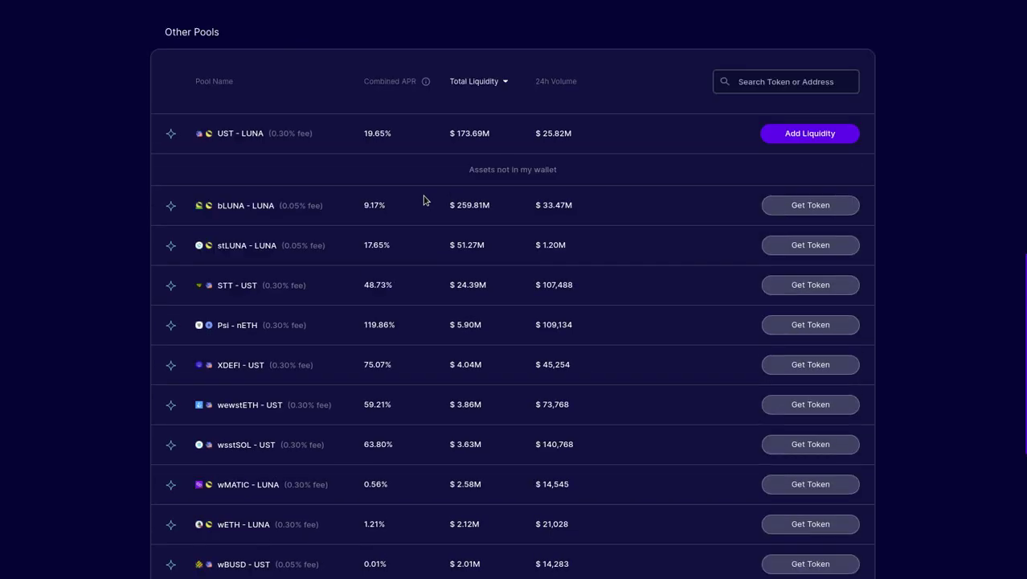
pyautogui.scroll(6, 424, 199)
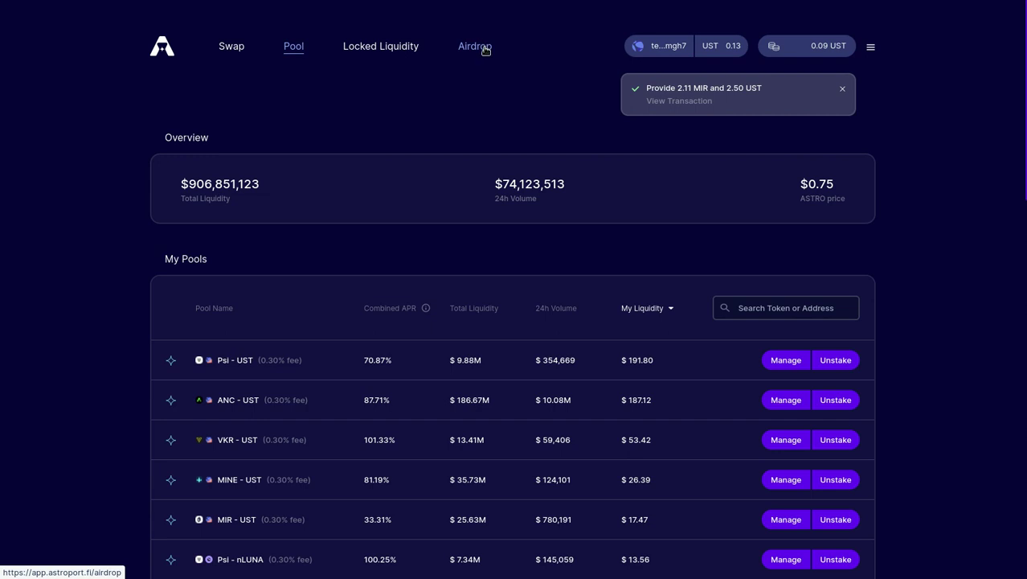
# Check the connected wallet's eligibility for the ASTRO airdrop on the Airdrop page, using its copied Terra address
pyautogui.click(475, 46)
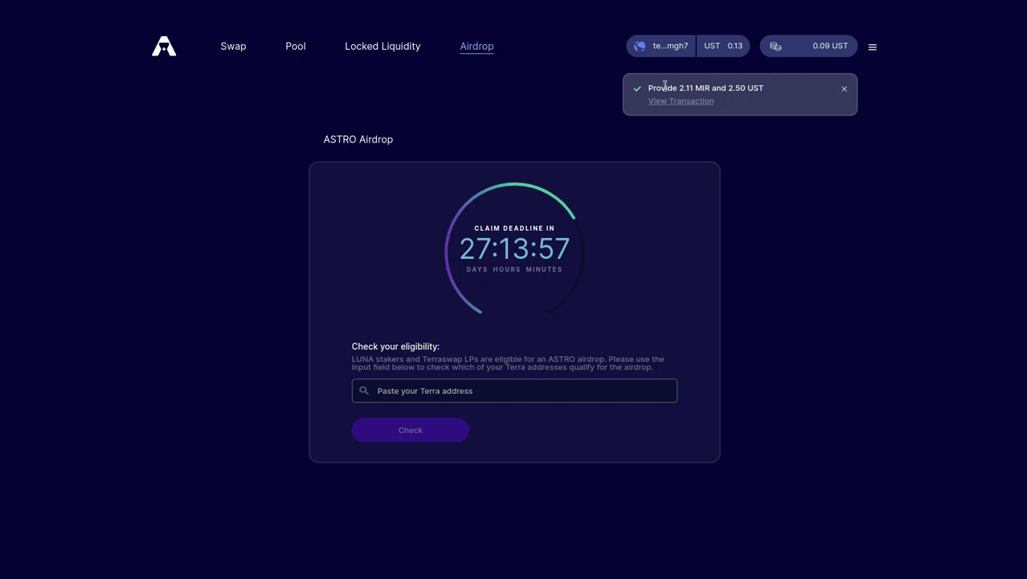
pyautogui.click(651, 50)
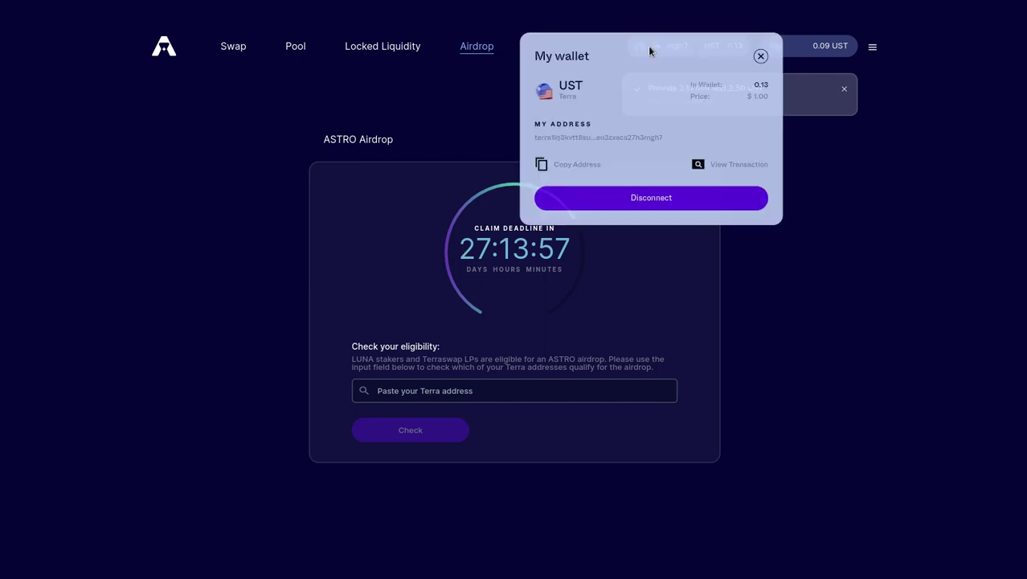
pyautogui.click(541, 166)
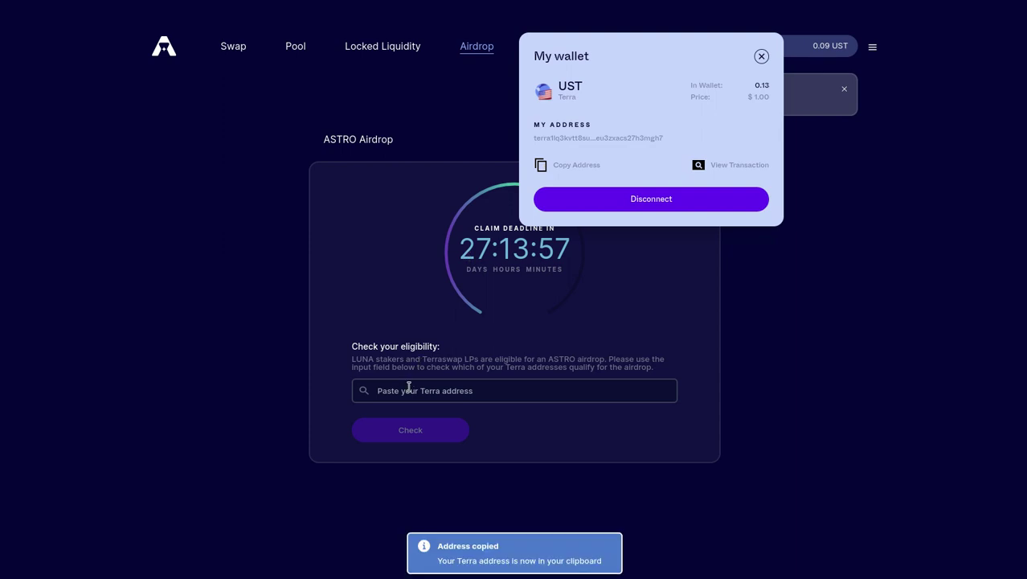
pyautogui.click(407, 390)
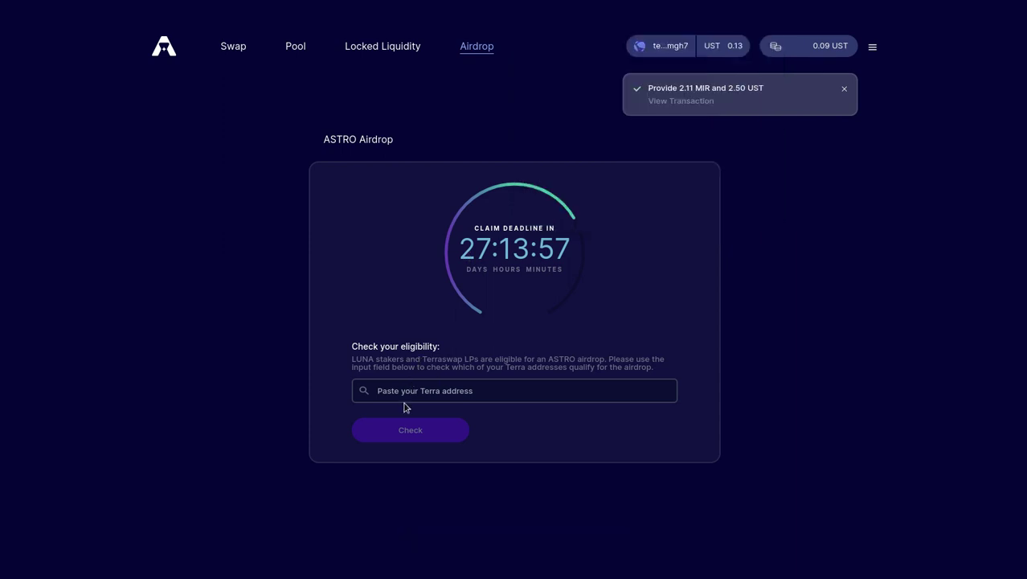
pyautogui.click(394, 394)
pyautogui.hotkey('ctrl', 'v')
pyautogui.click(407, 430)
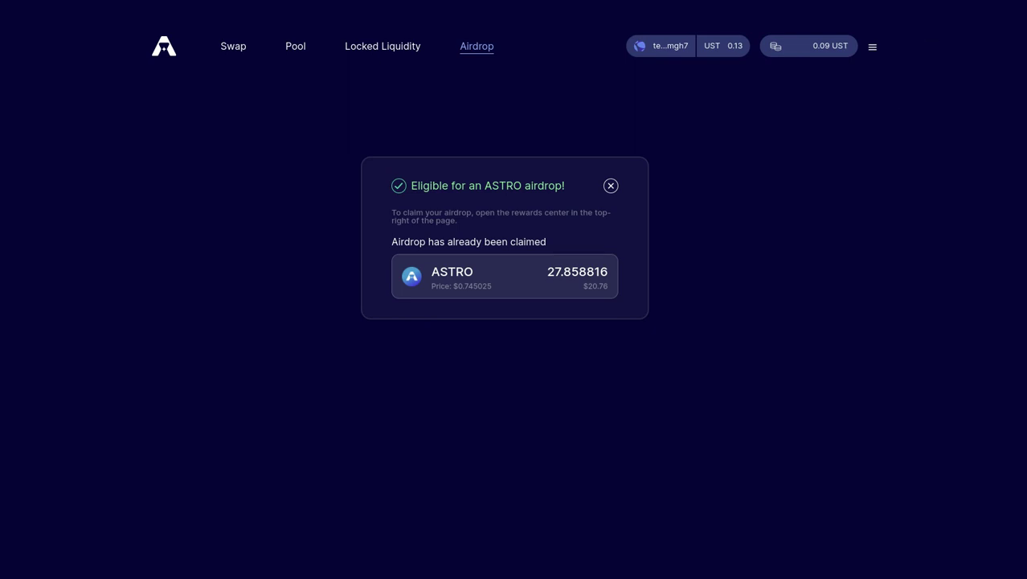
pyautogui.click(812, 2)
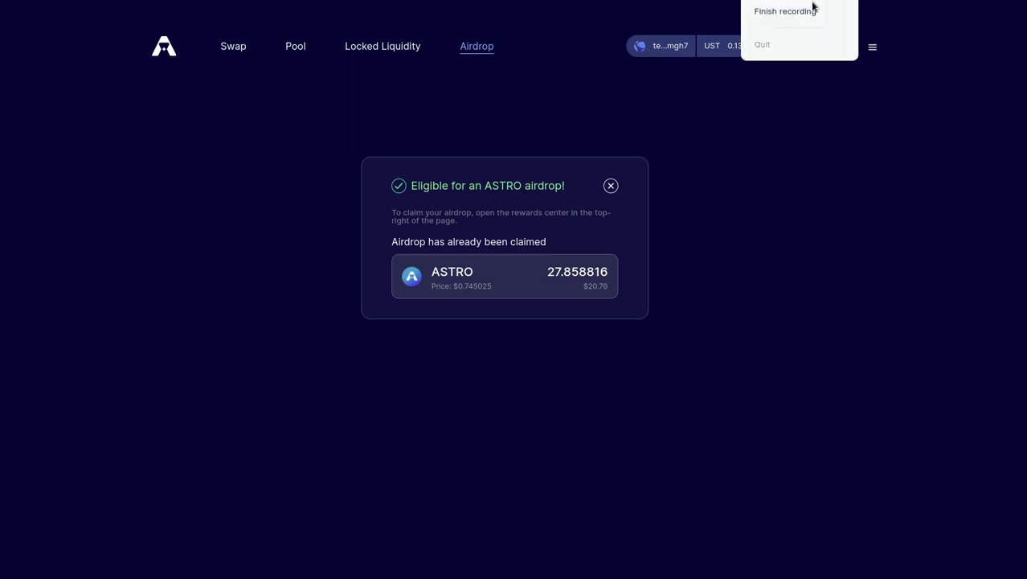